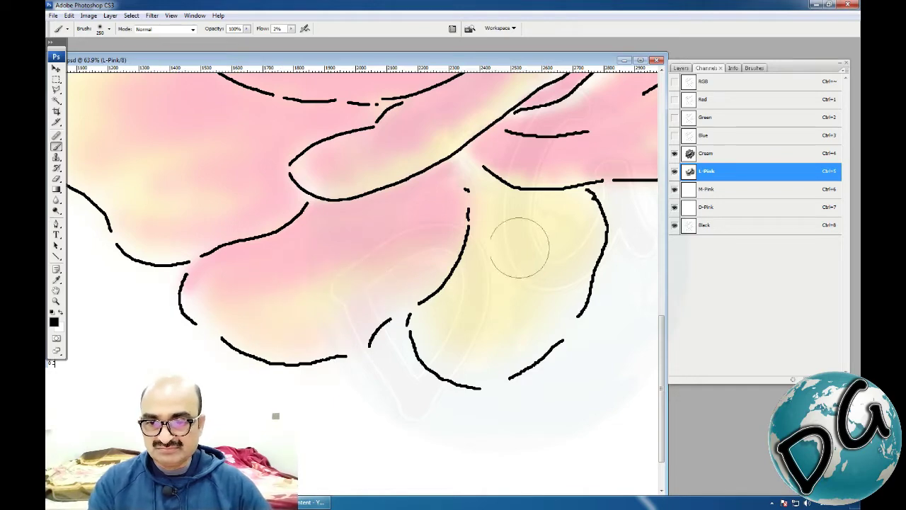
Step: Paint light pink along the inner left, top and right edges of the lowest right petal on the L-Pink channel with a 70 px brush
left_click_drag(518, 242, 370, 299)
key("bracketleft")
key("bracketleft")
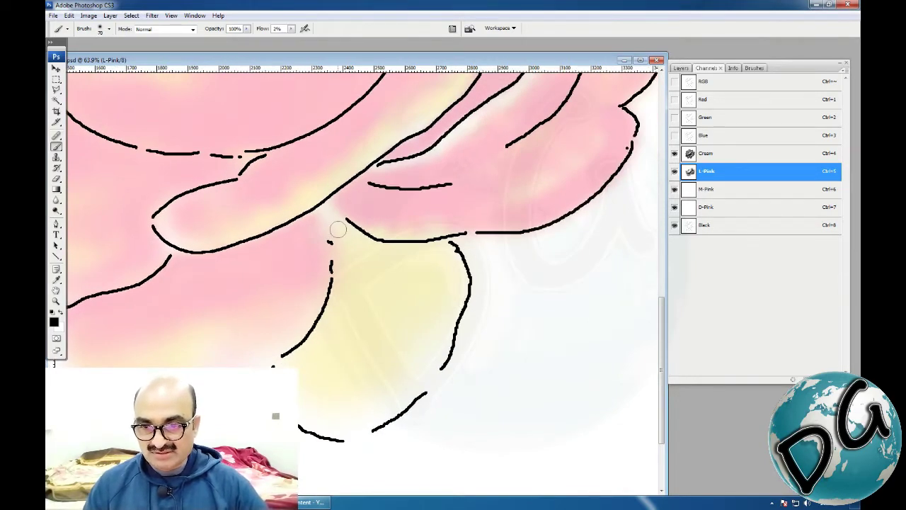
mouse_move(334, 234)
left_mouse_down()
mouse_move(328, 311)
mouse_move(281, 362)
left_mouse_up()
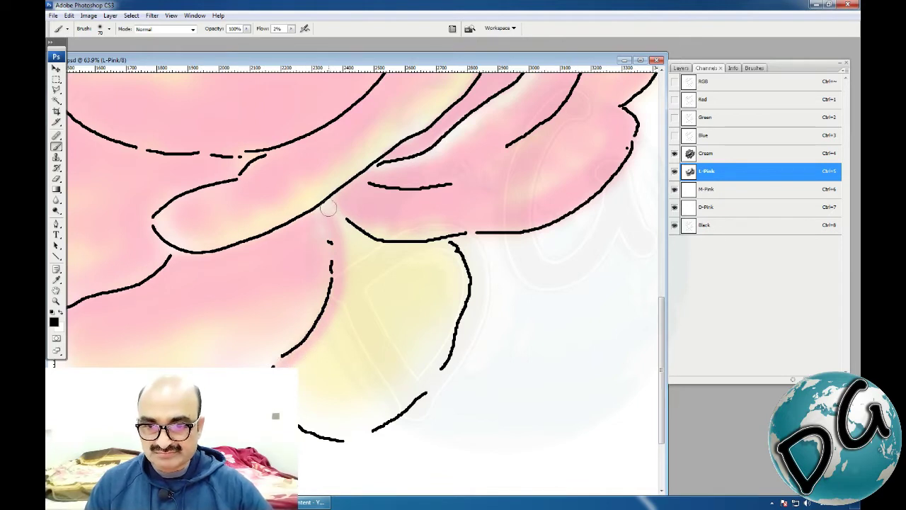
mouse_move(328, 207)
left_mouse_down()
mouse_move(383, 247)
mouse_move(427, 248)
mouse_move(373, 247)
mouse_move(445, 249)
mouse_move(461, 276)
mouse_move(449, 323)
left_mouse_up()
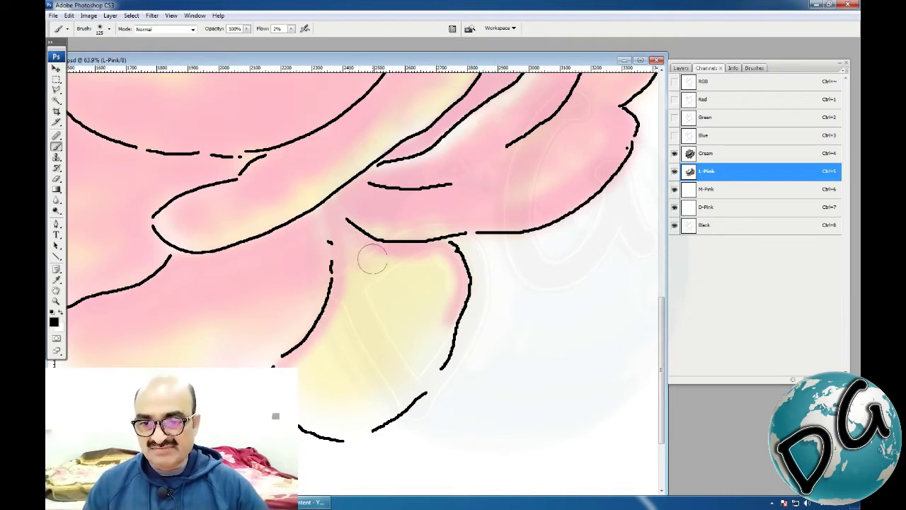
Step: Fill the body of the lowest right petal with light pink using a soft brush enlarged to 200 px, leaving cream near its tip
key("bracketright")
key("bracketright")
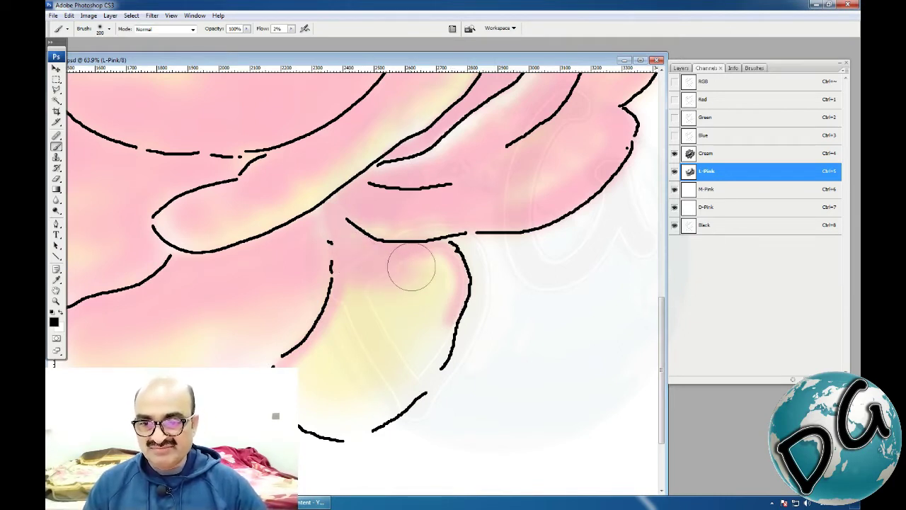
mouse_move(371, 282)
left_mouse_down()
mouse_move(356, 291)
mouse_move(340, 337)
left_mouse_up()
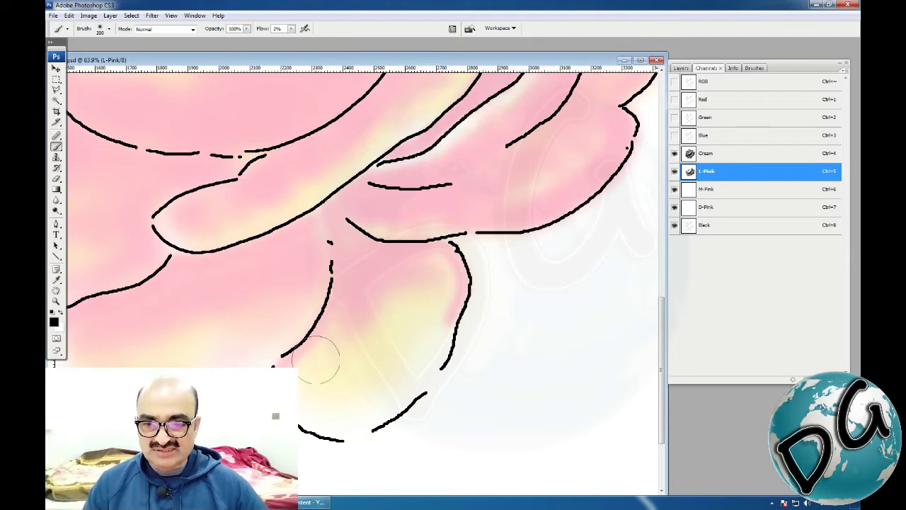
mouse_move(377, 294)
left_mouse_down()
mouse_move(360, 384)
mouse_move(396, 360)
mouse_move(415, 293)
mouse_move(441, 319)
mouse_move(390, 399)
mouse_move(348, 420)
mouse_move(320, 403)
mouse_move(311, 379)
mouse_move(415, 304)
mouse_move(390, 289)
left_mouse_up()
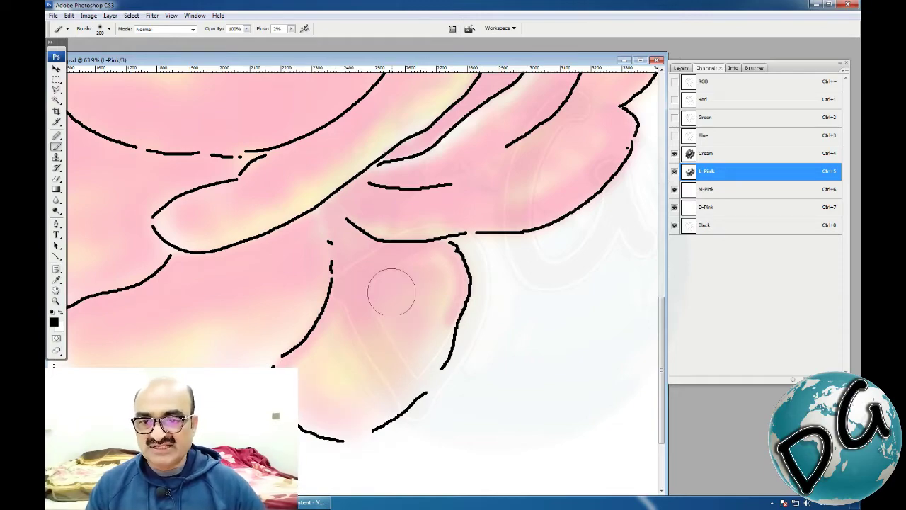
Step: Paint the rounded petal above the flower's central bud light pink, edging it at 125 px and filling it at 200 px
left_click_drag(508, 292, 643, 388)
left_click_drag(275, 293, 409, 293)
left_click_drag(484, 174, 453, 352)
left_click_drag(531, 237, 360, 373)
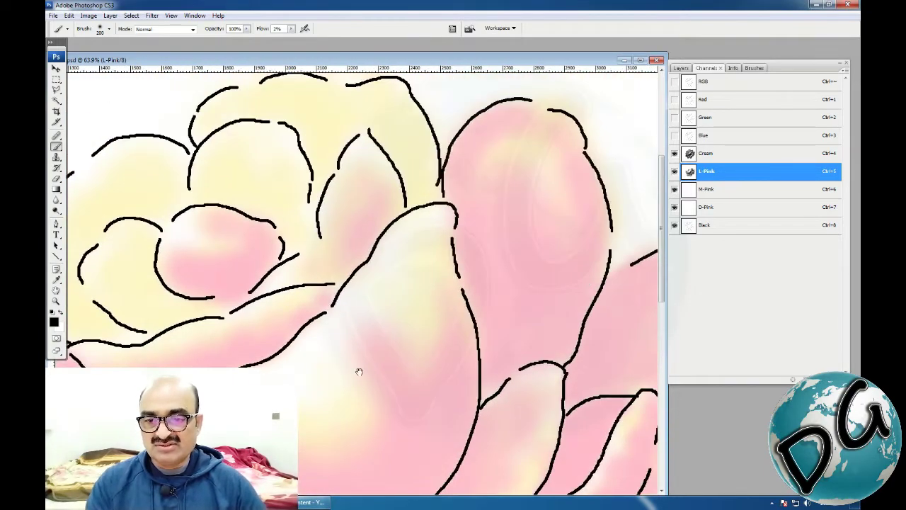
left_click_drag(305, 224, 380, 283)
key("bracketleft")
key("bracketleft")
key("bracketleft")
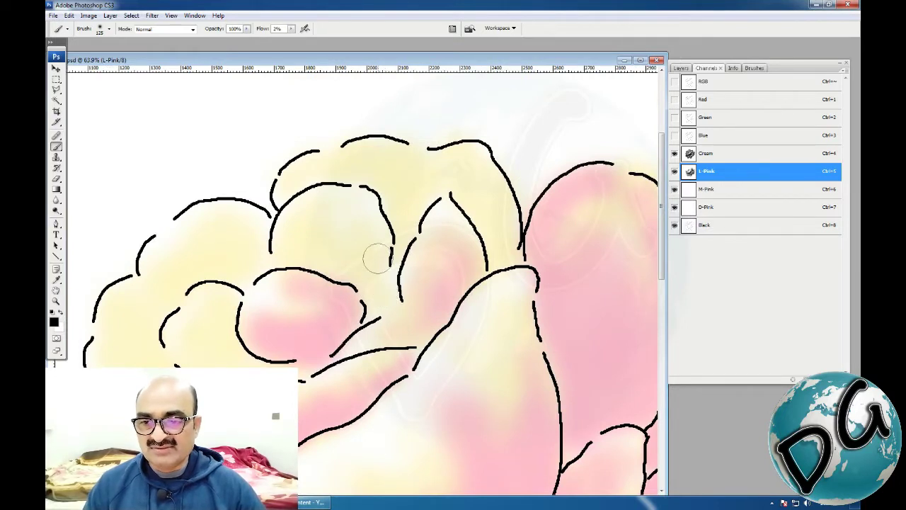
mouse_move(376, 296)
left_mouse_down()
mouse_move(351, 269)
mouse_move(281, 252)
mouse_move(297, 216)
mouse_move(323, 201)
left_mouse_up()
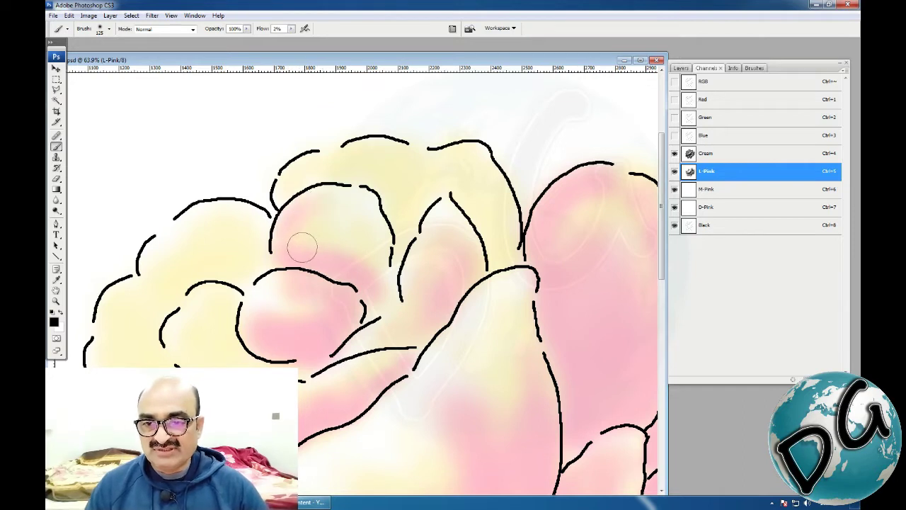
key("bracketright")
key("bracketright")
mouse_move(297, 247)
left_mouse_down()
mouse_move(293, 240)
mouse_move(277, 257)
mouse_move(352, 212)
left_mouse_up()
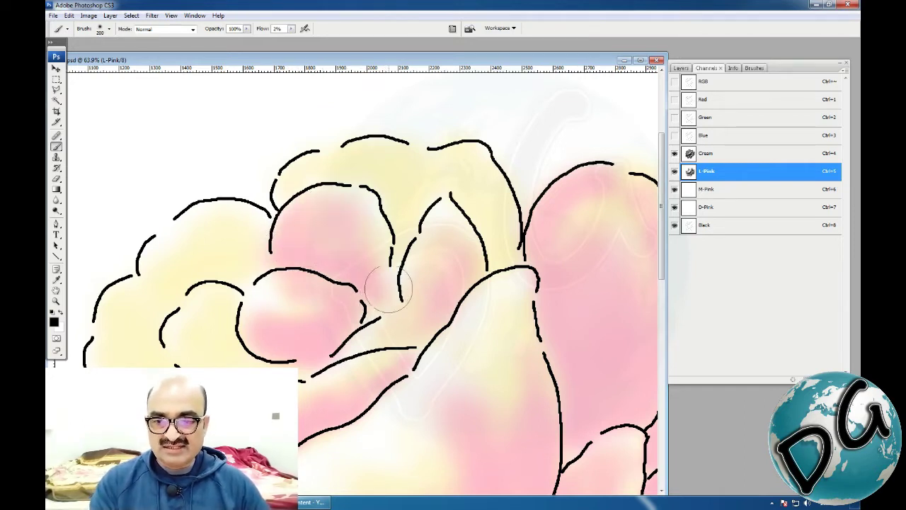
Step: Paint light pink into the gap beside the central bud and over the small pointed petal, using brush sizes from 90 to 150 px
key("bracketleft")
key("bracketleft")
key("bracketleft")
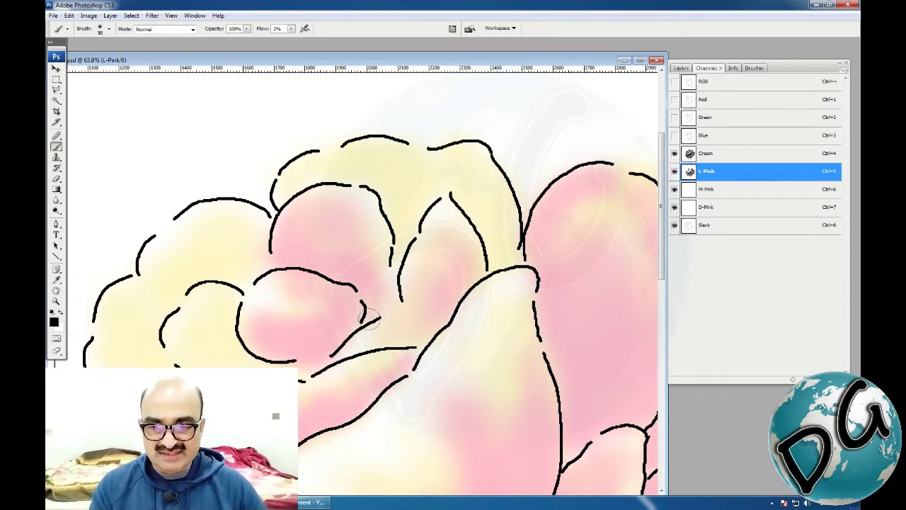
mouse_move(385, 308)
left_mouse_down()
mouse_move(397, 303)
mouse_move(421, 334)
mouse_move(353, 349)
left_mouse_up()
left_click_drag(398, 329, 429, 290)
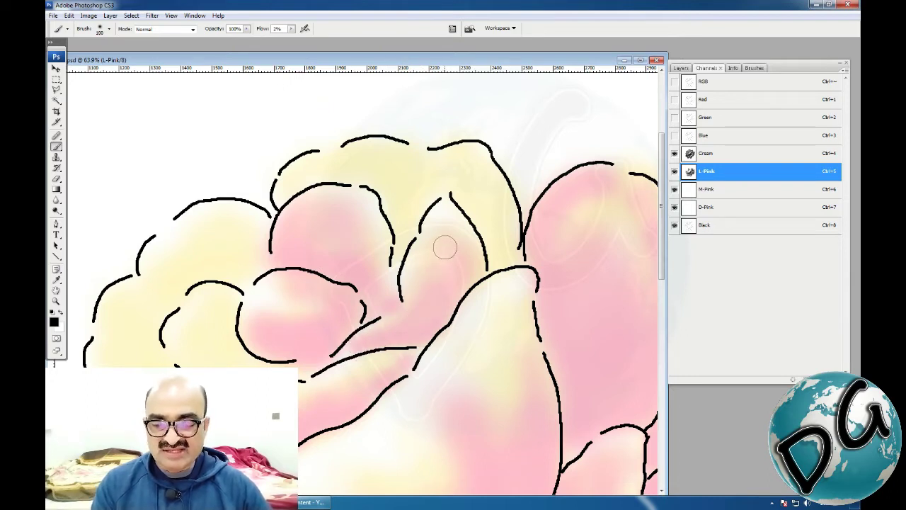
key("bracketright")
key("bracketright")
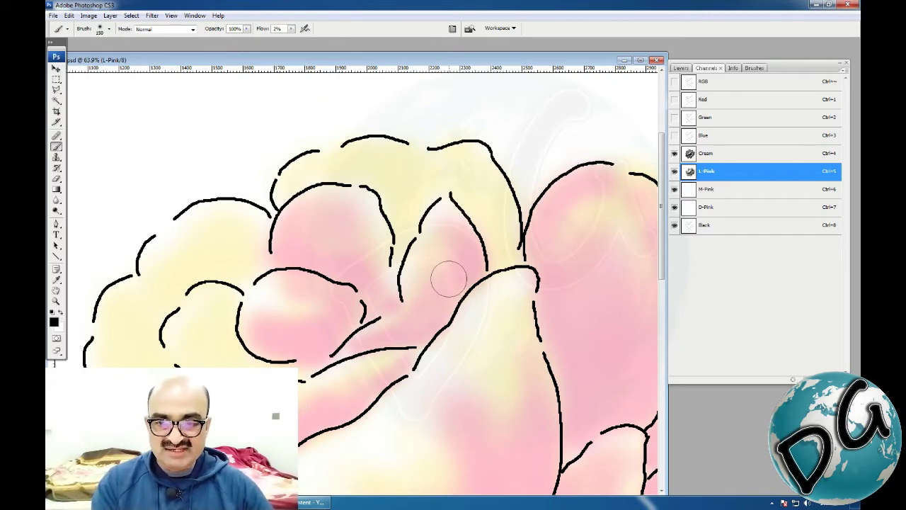
Step: Cover the large back petal at the flower's top with light pink, shading around the inner petals before filling up to its outer edge
key("bracketleft")
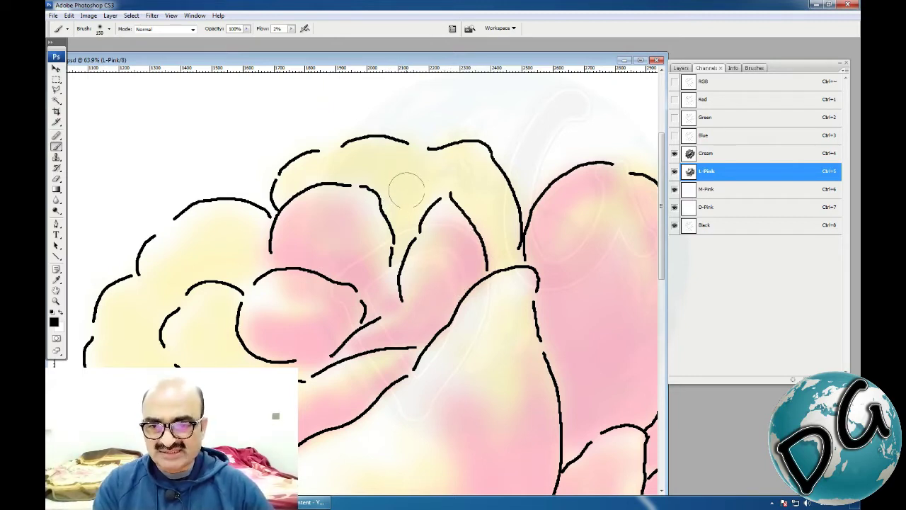
mouse_move(445, 187)
left_mouse_down()
mouse_move(409, 223)
mouse_move(405, 244)
left_mouse_up()
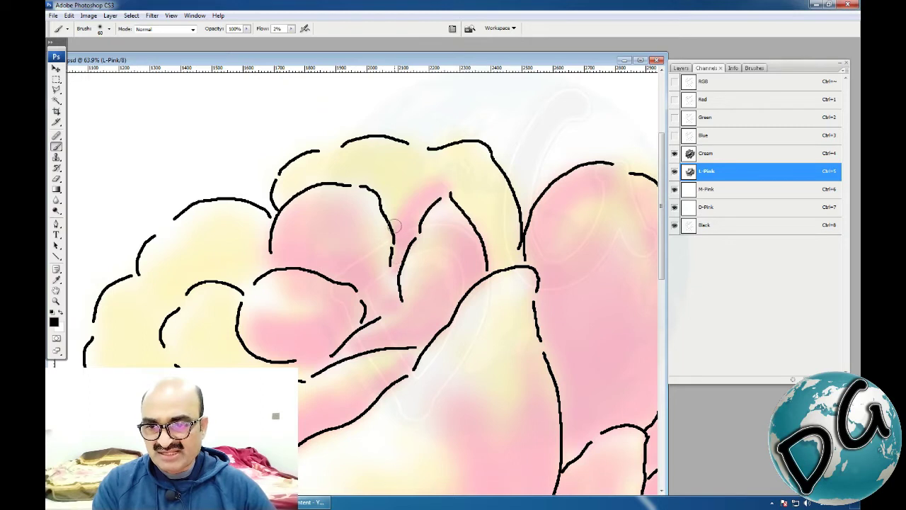
mouse_move(361, 182)
left_mouse_down()
mouse_move(322, 178)
mouse_move(282, 200)
left_mouse_up()
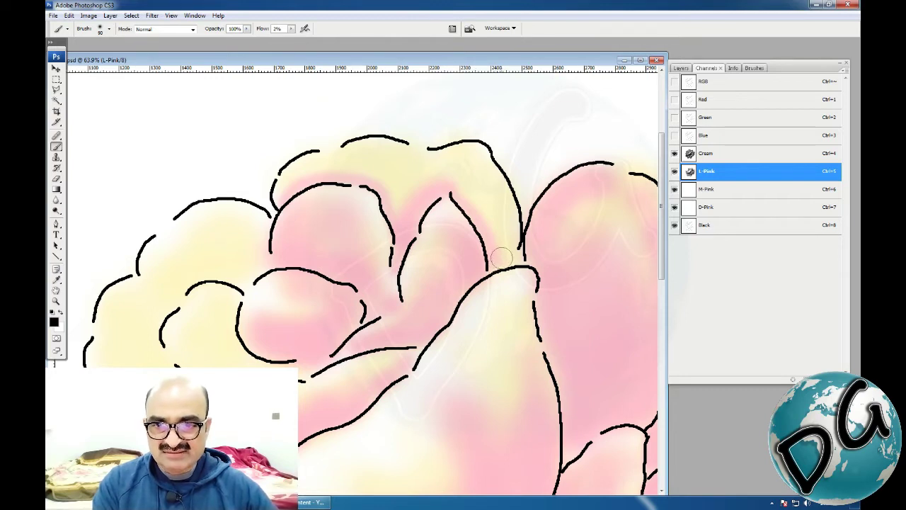
mouse_move(503, 254)
left_mouse_down()
mouse_move(474, 180)
mouse_move(461, 164)
mouse_move(446, 164)
mouse_move(477, 157)
mouse_move(503, 201)
mouse_move(504, 252)
mouse_move(515, 264)
mouse_move(498, 255)
mouse_move(499, 229)
mouse_move(482, 179)
mouse_move(352, 150)
mouse_move(371, 169)
mouse_move(411, 178)
mouse_move(403, 197)
mouse_move(351, 161)
mouse_move(320, 161)
mouse_move(287, 185)
mouse_move(314, 167)
left_mouse_up()
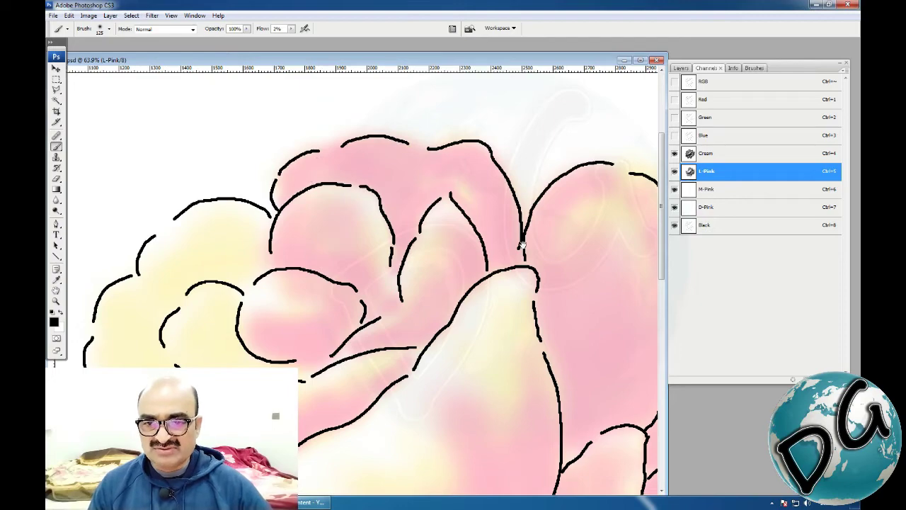
Step: Paint the small inner petal to the left of the central bud light pink with the 125 px brush
left_click_drag(521, 245, 450, 215)
left_click_drag(256, 317, 552, 247)
left_click_drag(405, 210, 470, 286)
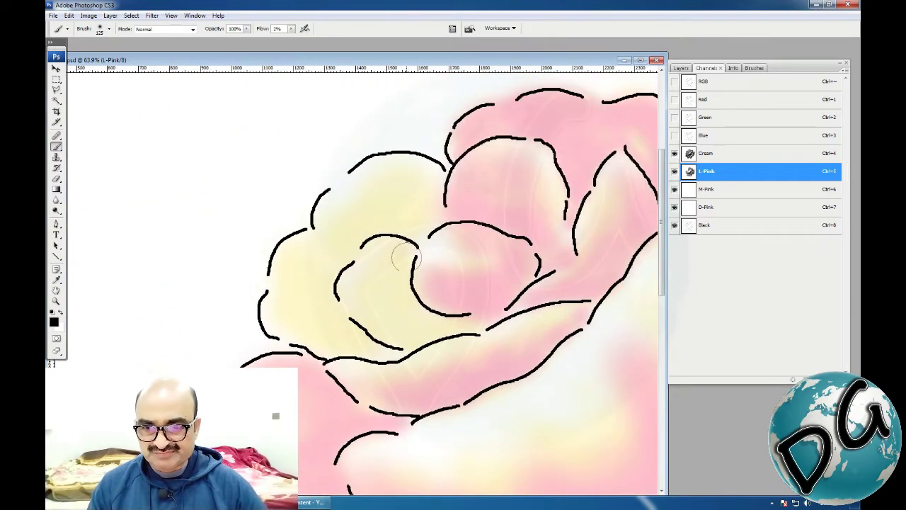
mouse_move(403, 252)
left_mouse_down()
mouse_move(401, 284)
mouse_move(412, 306)
mouse_move(440, 324)
mouse_move(459, 324)
mouse_move(397, 337)
mouse_move(358, 306)
mouse_move(353, 291)
mouse_move(383, 252)
mouse_move(390, 303)
mouse_move(404, 325)
mouse_move(458, 287)
mouse_move(332, 194)
mouse_move(348, 249)
mouse_move(432, 285)
mouse_move(408, 267)
left_mouse_up()
Step: Extend the light pink across the large front petal with a 250 px brush, keeping its upper rim pale
key("space")
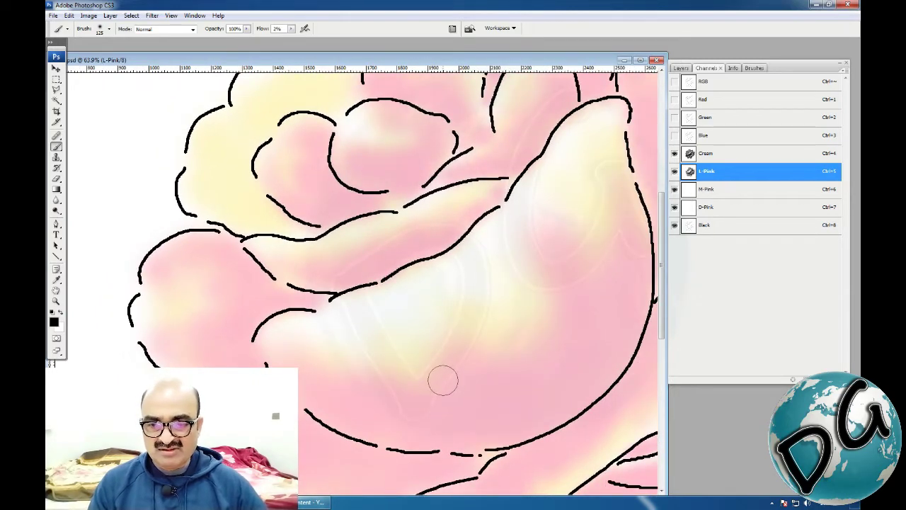
key("bracketright")
key("bracketright")
key("bracketright")
key("bracketright")
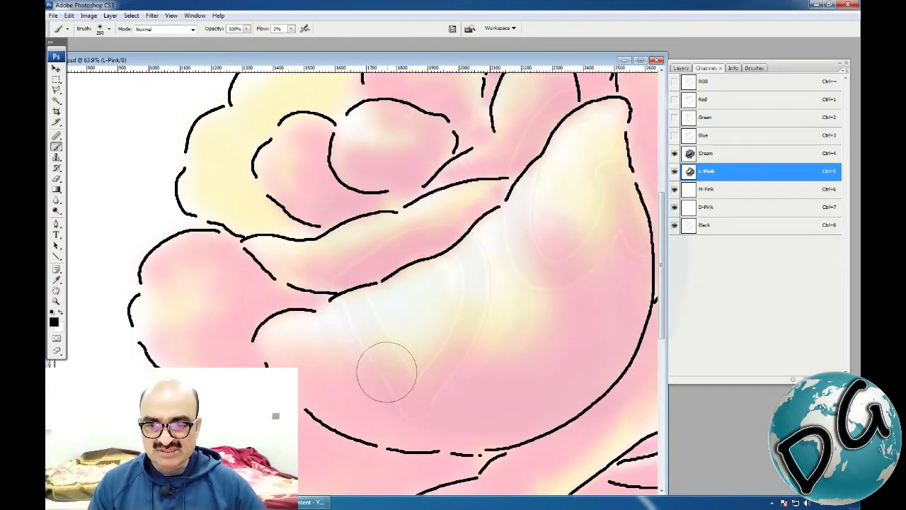
mouse_move(386, 371)
left_mouse_down()
mouse_move(424, 372)
mouse_move(438, 353)
mouse_move(419, 302)
mouse_move(424, 329)
mouse_move(404, 346)
mouse_move(360, 333)
mouse_move(424, 362)
mouse_move(507, 345)
mouse_move(457, 297)
mouse_move(469, 286)
mouse_move(520, 325)
mouse_move(541, 322)
mouse_move(525, 265)
mouse_move(544, 304)
mouse_move(585, 315)
mouse_move(606, 162)
mouse_move(618, 285)
mouse_move(495, 416)
left_mouse_up()
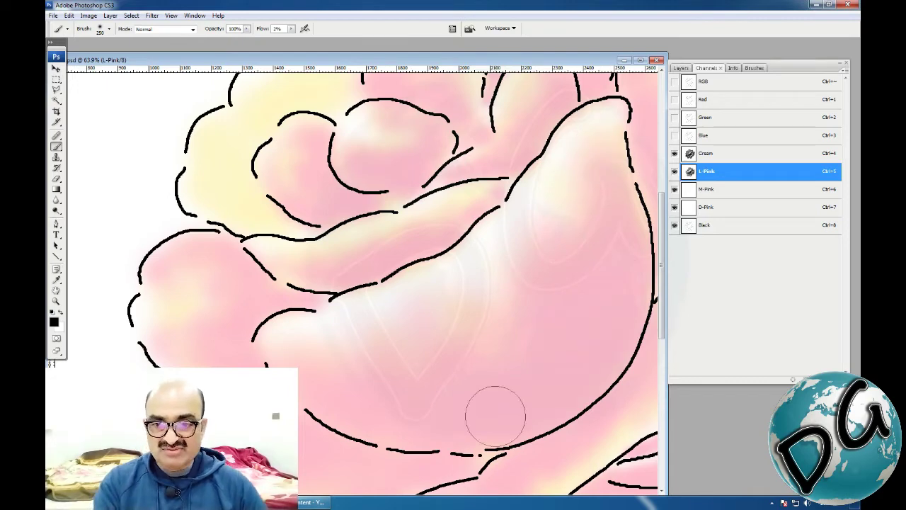
Step: Paint light pink along the inner and lower edges of the two outer left petals with a 100 px brush
left_click_drag(277, 258, 362, 348)
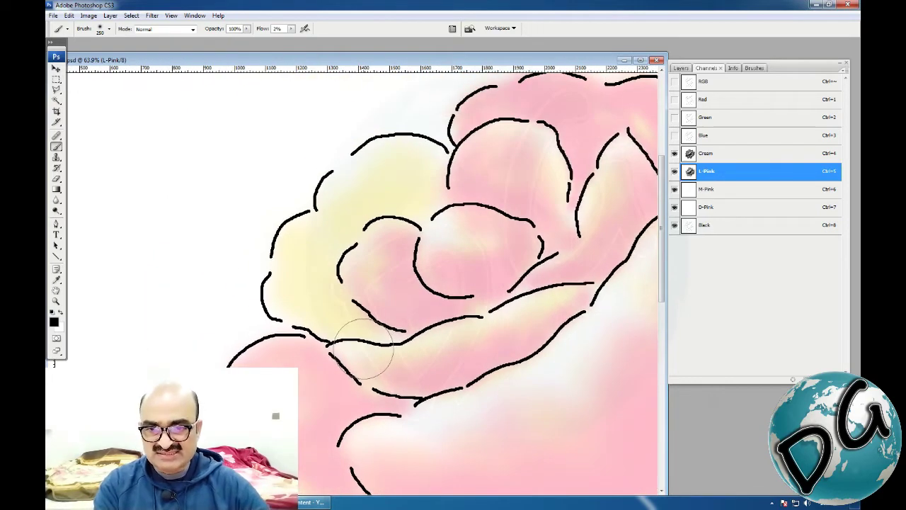
key("bracketleft")
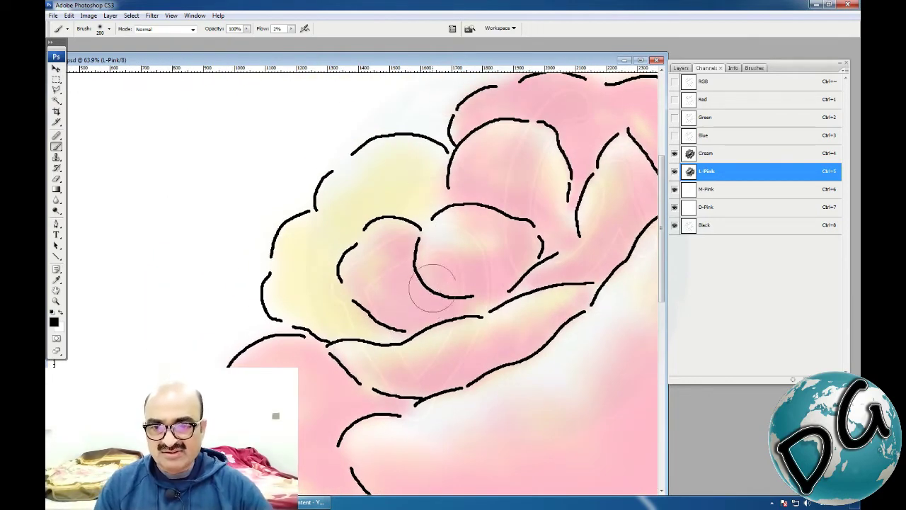
key("bracketleft")
key("bracketleft")
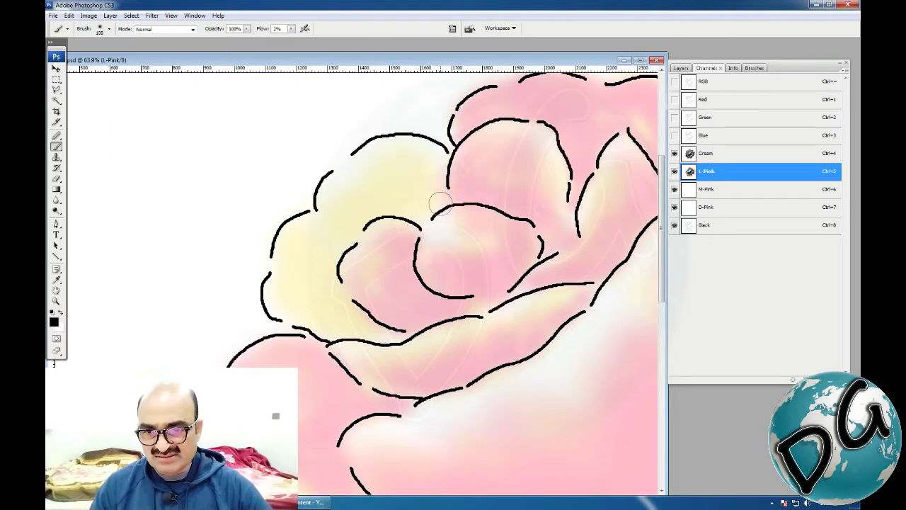
mouse_move(415, 214)
left_mouse_down()
mouse_move(366, 212)
mouse_move(337, 248)
mouse_move(333, 295)
mouse_move(362, 320)
mouse_move(336, 293)
mouse_move(353, 319)
mouse_move(398, 335)
mouse_move(278, 311)
mouse_move(276, 281)
left_mouse_up()
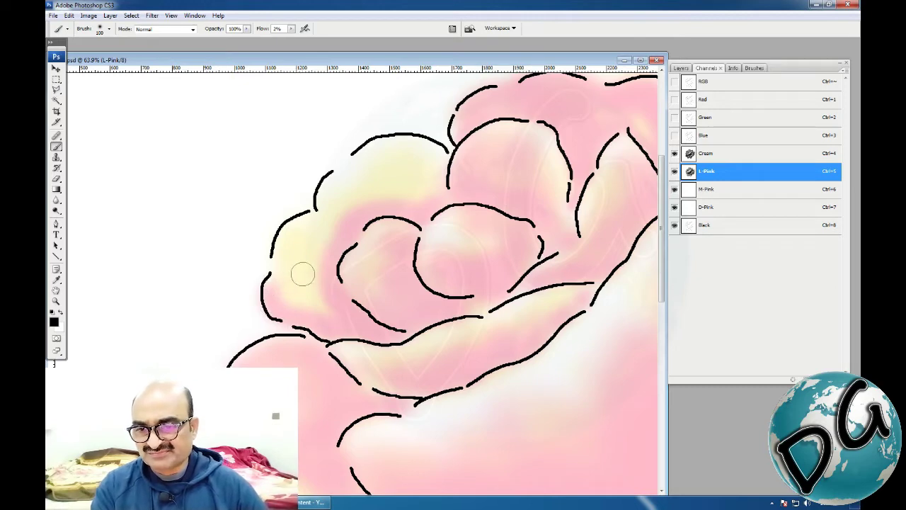
Step: Fill the lower outer left petal with light pink using a larger brush, then the upper one at 150 px
key("bracketright")
key("bracketright")
mouse_move(334, 309)
left_mouse_down()
mouse_move(296, 283)
mouse_move(313, 237)
mouse_move(307, 269)
left_mouse_up()
key("bracketleft")
key("bracketleft")
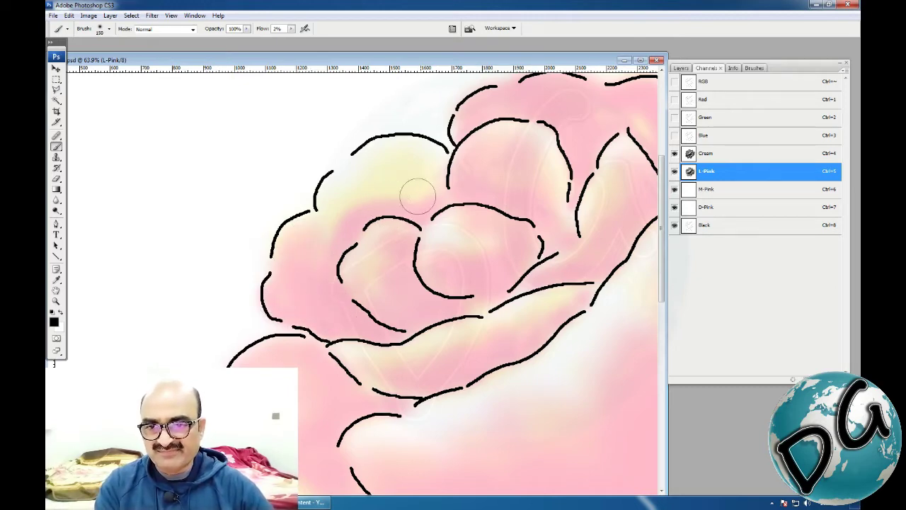
mouse_move(433, 173)
left_mouse_down()
mouse_move(377, 151)
mouse_move(355, 166)
mouse_move(322, 198)
mouse_move(361, 173)
mouse_move(410, 178)
mouse_move(399, 193)
mouse_move(323, 208)
left_mouse_up()
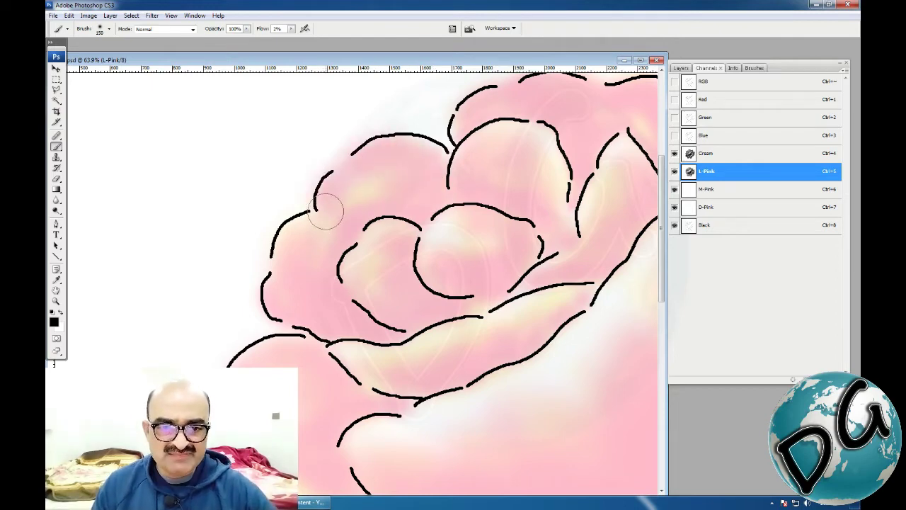
Step: Review the whole rose at 25% zoom with the Black outline channel hidden, then show the outlines again
key("ctrl+minus")
key("ctrl+minus")
key("ctrl+minus")
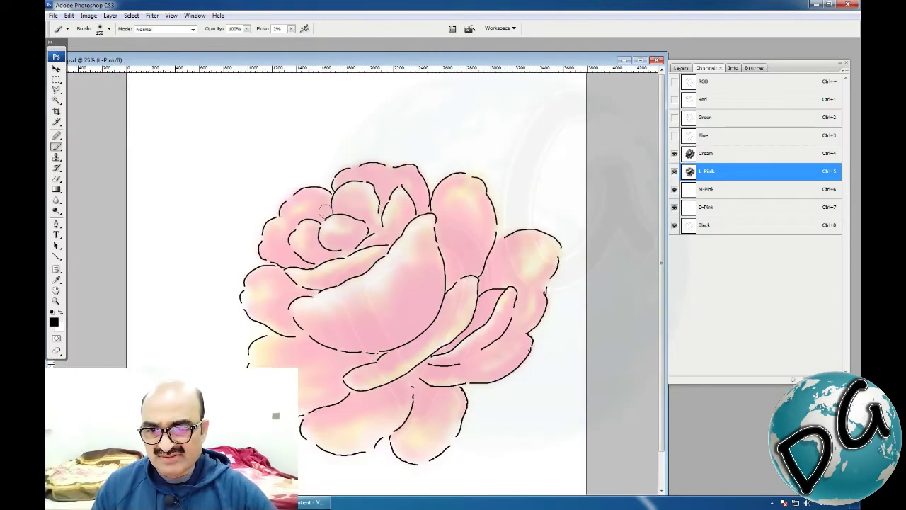
left_click(674, 225)
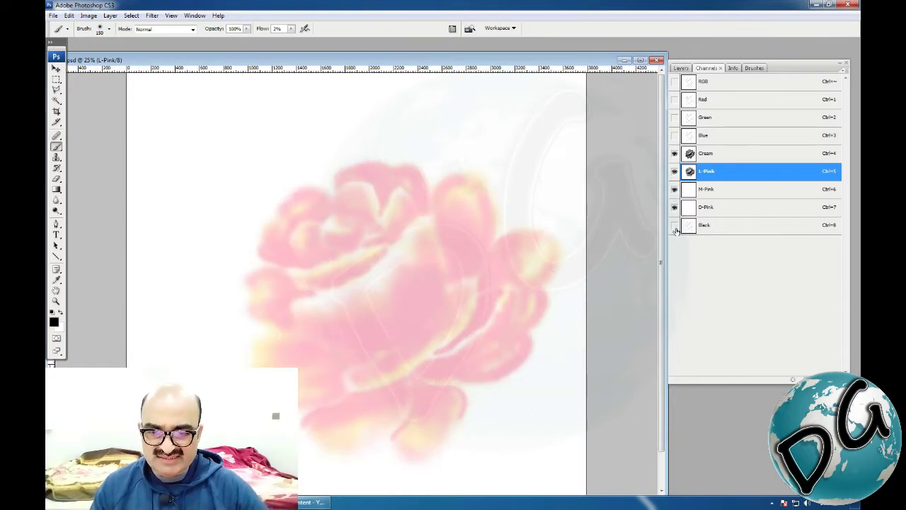
left_click_drag(566, 257, 523, 269)
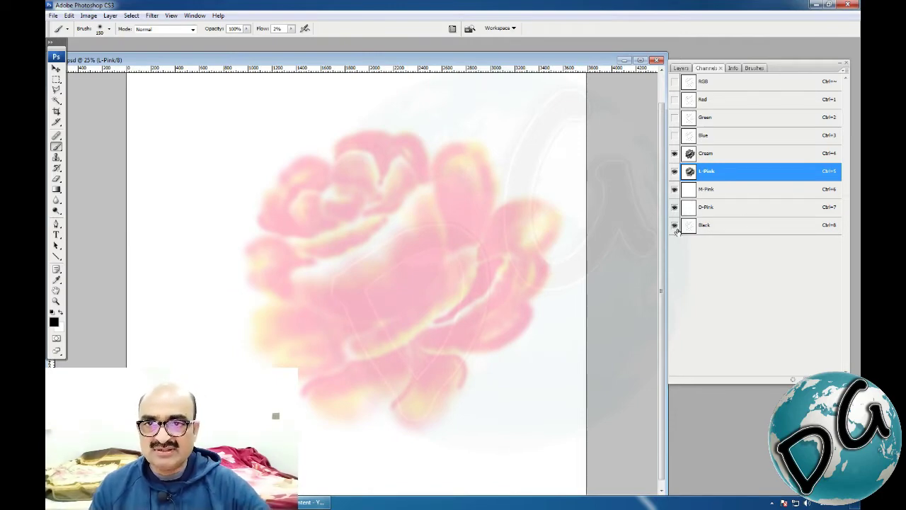
left_click(674, 225)
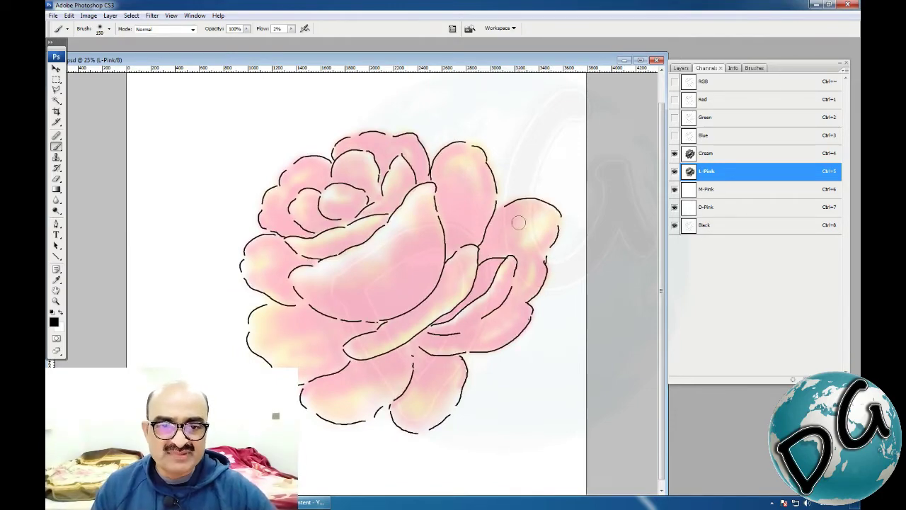
Step: In the M-Pink channel, paint medium pink along the lower and right edges of the large front petal, enlarging the brush to 175 px
left_click(392, 276)
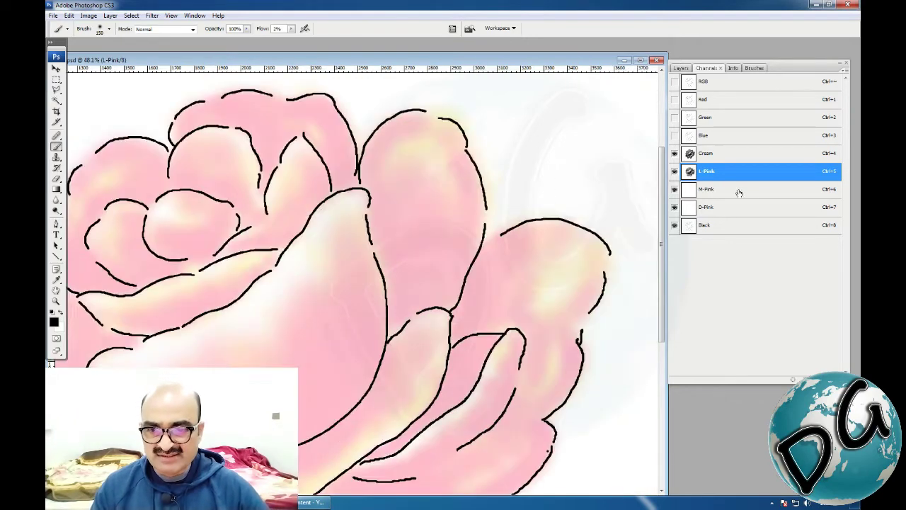
left_click(691, 193)
left_click_drag(429, 293, 476, 231)
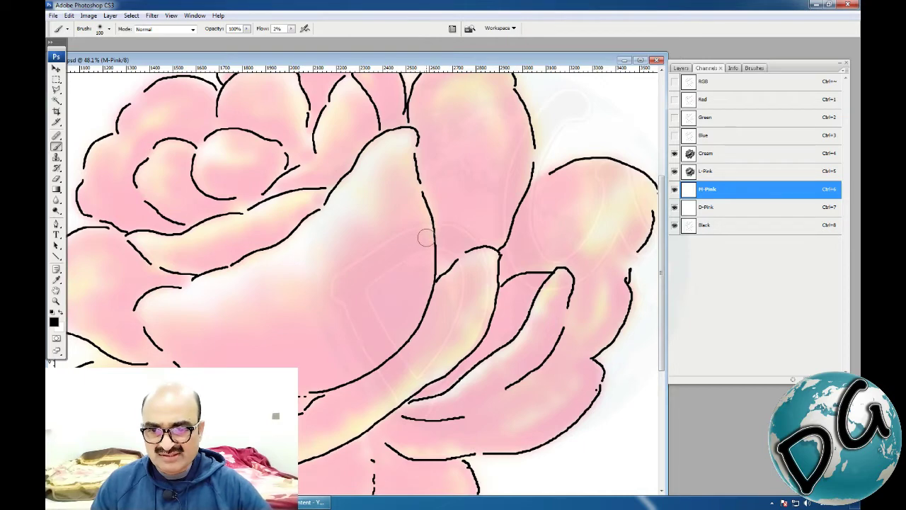
mouse_move(430, 261)
left_mouse_down()
mouse_move(412, 320)
mouse_move(381, 353)
mouse_move(303, 385)
left_mouse_up()
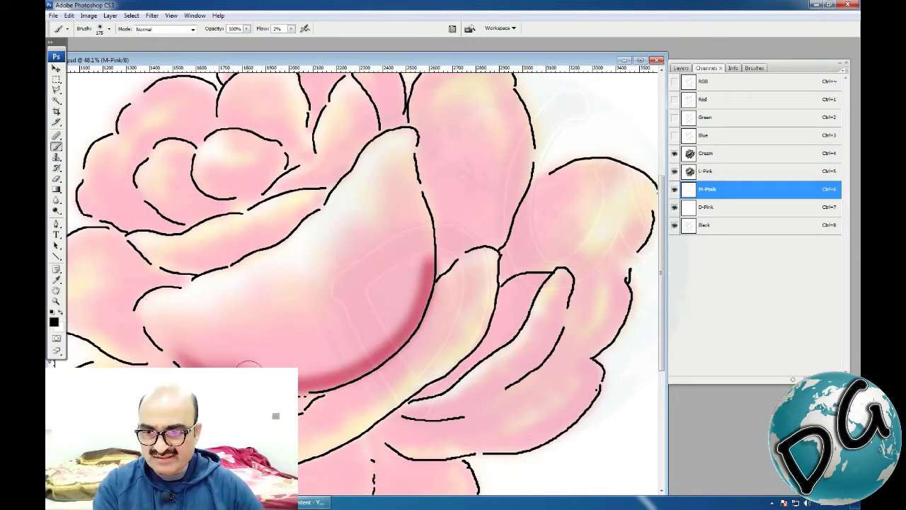
left_click_drag(249, 364, 280, 363)
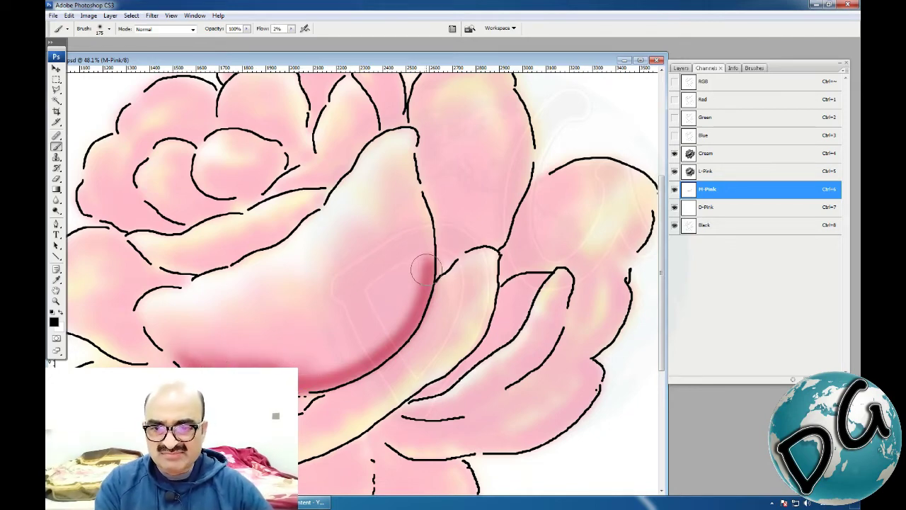
mouse_move(424, 270)
left_mouse_down()
mouse_move(427, 232)
mouse_move(435, 245)
mouse_move(428, 261)
mouse_move(418, 209)
mouse_move(427, 206)
mouse_move(424, 218)
mouse_move(409, 173)
mouse_move(417, 214)
left_mouse_up()
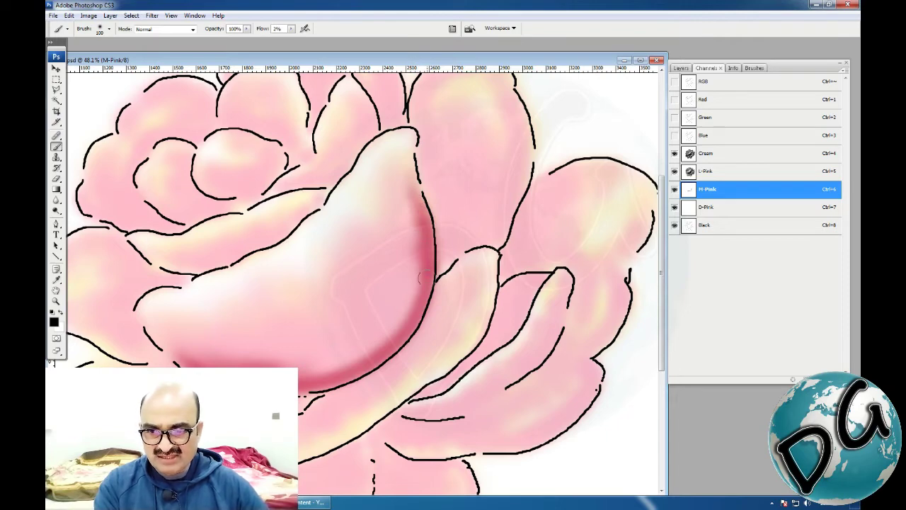
Step: Deepen the front petal's medium pink edge and spread the shading inward with a 200 px brush
mouse_move(419, 279)
left_mouse_down()
mouse_move(416, 310)
mouse_move(395, 343)
mouse_move(355, 371)
mouse_move(308, 378)
left_mouse_up()
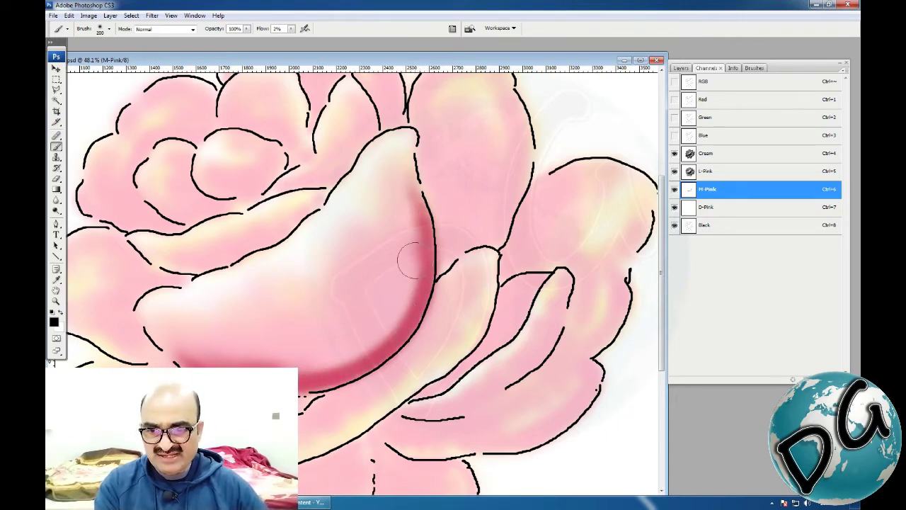
mouse_move(409, 260)
left_mouse_down()
mouse_move(413, 284)
mouse_move(391, 322)
mouse_move(348, 359)
mouse_move(286, 363)
mouse_move(349, 340)
mouse_move(384, 298)
mouse_move(410, 236)
mouse_move(409, 204)
left_mouse_up()
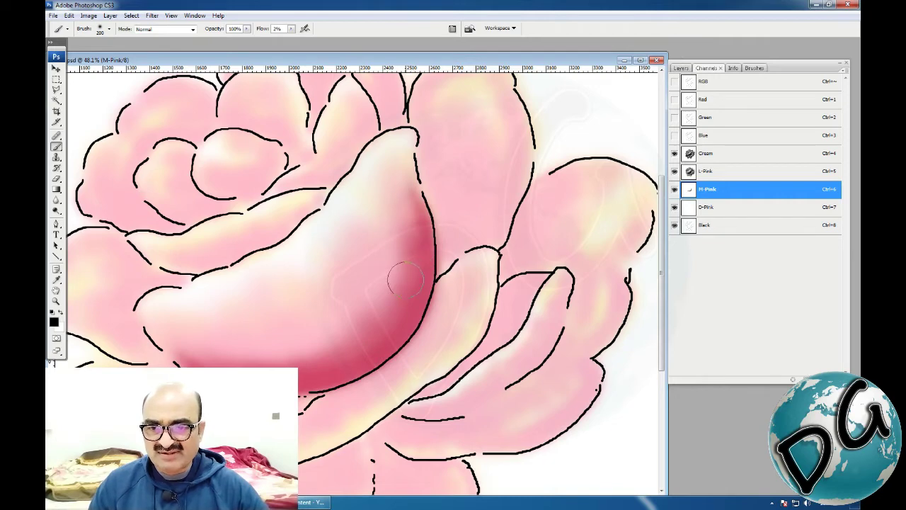
mouse_move(386, 303)
left_mouse_down()
mouse_move(382, 252)
mouse_move(409, 244)
mouse_move(375, 303)
mouse_move(373, 268)
left_mouse_up()
mouse_move(350, 335)
left_mouse_down()
mouse_move(322, 348)
mouse_move(347, 316)
mouse_move(287, 347)
mouse_move(230, 346)
mouse_move(294, 370)
mouse_move(302, 342)
mouse_move(289, 332)
mouse_move(325, 356)
left_mouse_up()
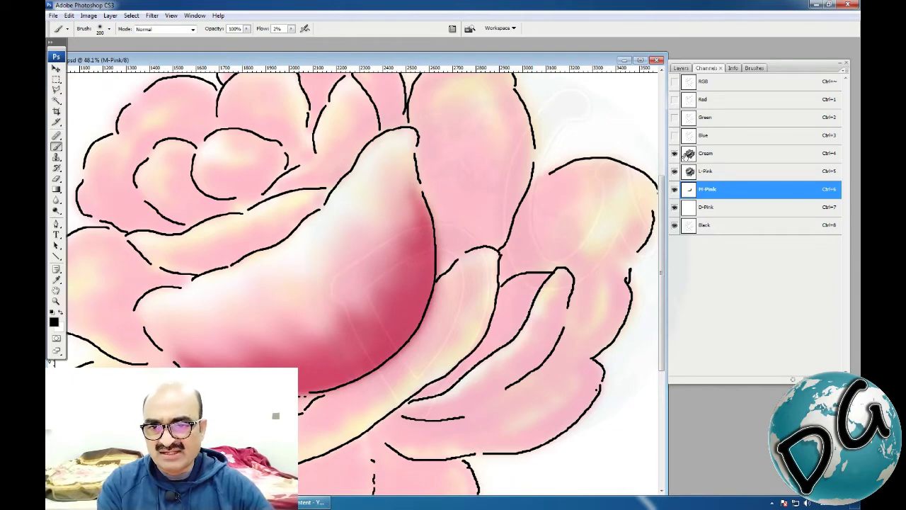
Step: Paint cream along the front petal's upper rim with a 150 px brush in the Cream channel, and blend light pink below it at 200 px in L-Pink
left_click(685, 156)
key("bracketleft")
key("bracketleft")
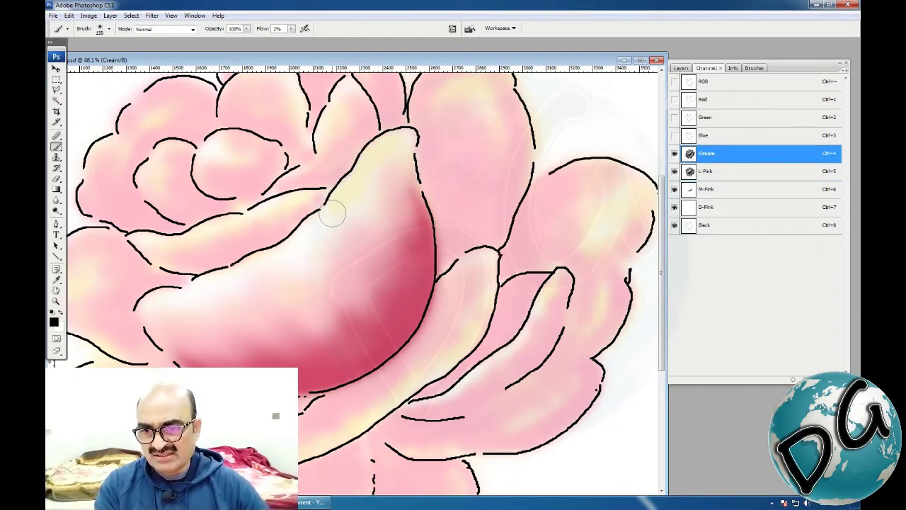
left_click_drag(332, 212, 262, 265)
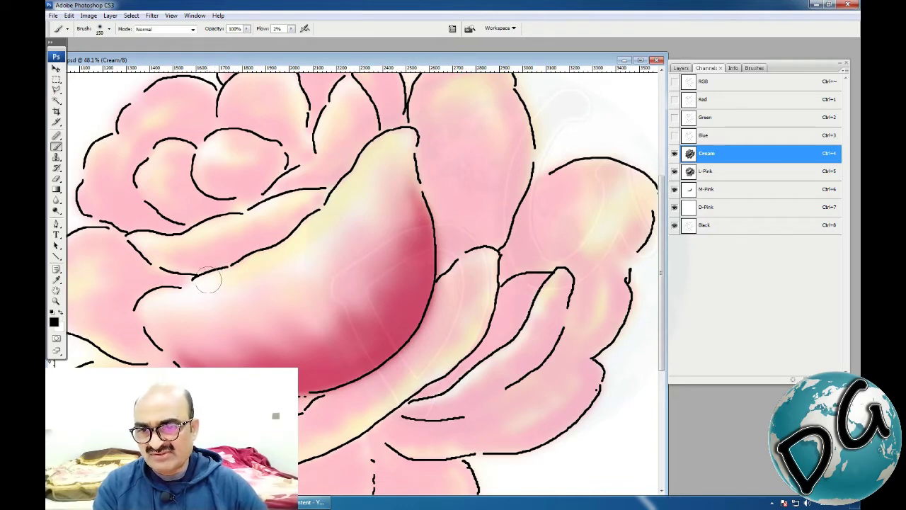
left_click_drag(251, 284, 306, 257)
mouse_move(334, 220)
left_mouse_down()
mouse_move(369, 175)
mouse_move(335, 208)
mouse_move(324, 246)
mouse_move(298, 252)
mouse_move(351, 191)
mouse_move(363, 195)
mouse_move(342, 239)
mouse_move(304, 262)
mouse_move(372, 234)
mouse_move(370, 168)
mouse_move(404, 142)
mouse_move(331, 245)
left_mouse_up()
left_click(701, 171)
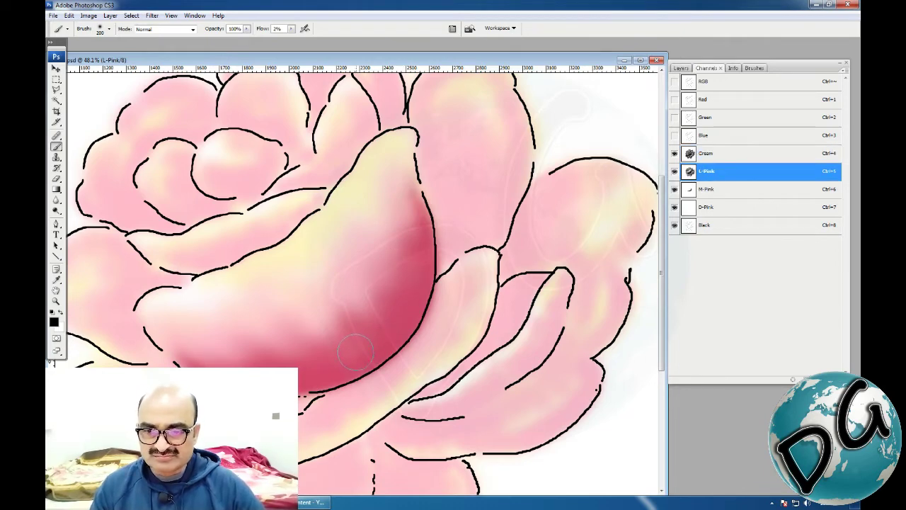
left_click_drag(307, 338, 281, 314)
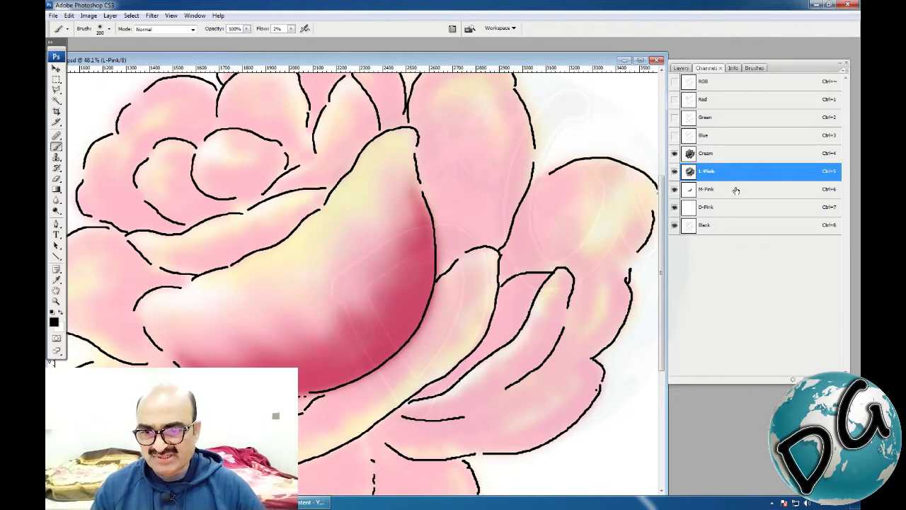
Step: Pull medium pink streaks inward across the front petal at 200 px, soften their edges with white, and restore the default black foreground
left_click(691, 189)
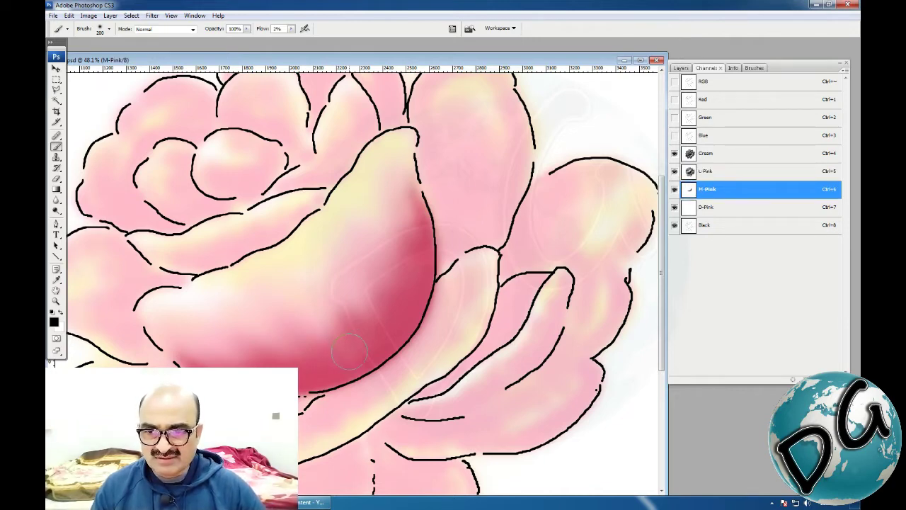
mouse_move(349, 351)
left_mouse_down()
mouse_move(276, 318)
mouse_move(276, 330)
left_mouse_up()
mouse_move(405, 261)
left_mouse_down()
mouse_move(380, 204)
mouse_move(425, 264)
mouse_move(411, 269)
mouse_move(399, 180)
left_mouse_up()
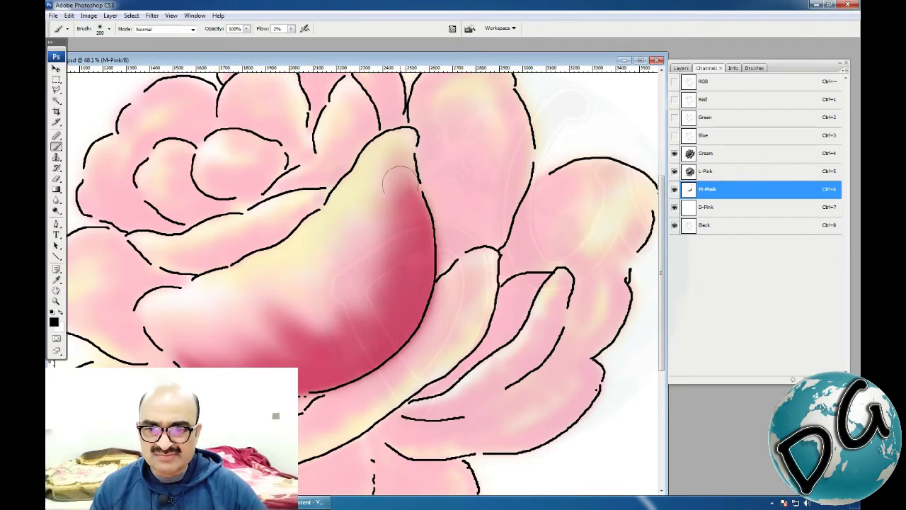
mouse_move(387, 269)
left_mouse_down()
mouse_move(366, 225)
mouse_move(380, 262)
left_mouse_up()
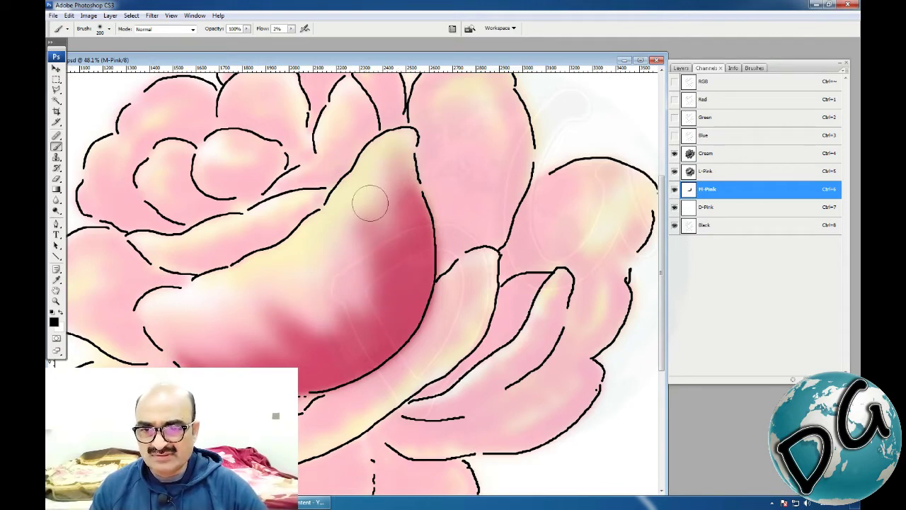
key("x")
mouse_move(336, 235)
left_mouse_down()
mouse_move(346, 229)
mouse_move(346, 265)
mouse_move(346, 218)
mouse_move(348, 256)
left_mouse_up()
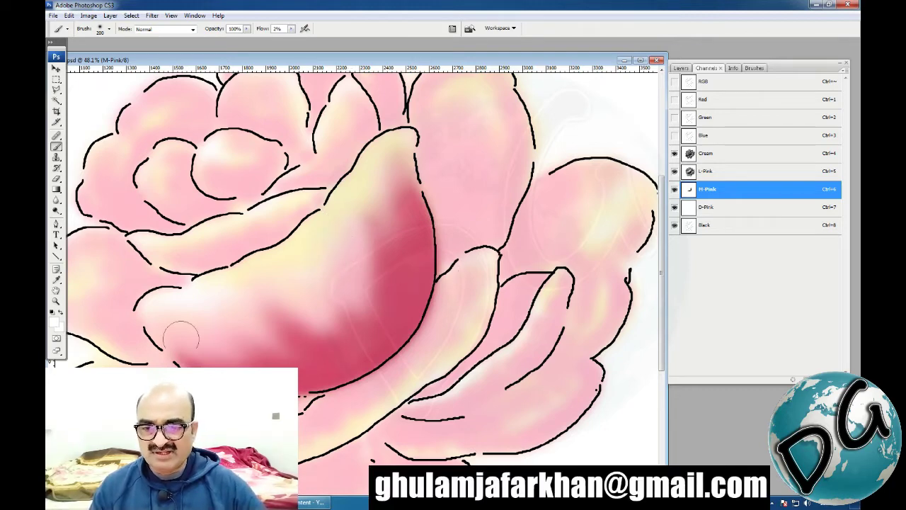
left_click(55, 311)
Step: Shade both side edges of the tall petal behind the front petal with medium pink, using 150 px and 100 px brushes
left_click_drag(473, 267, 425, 338)
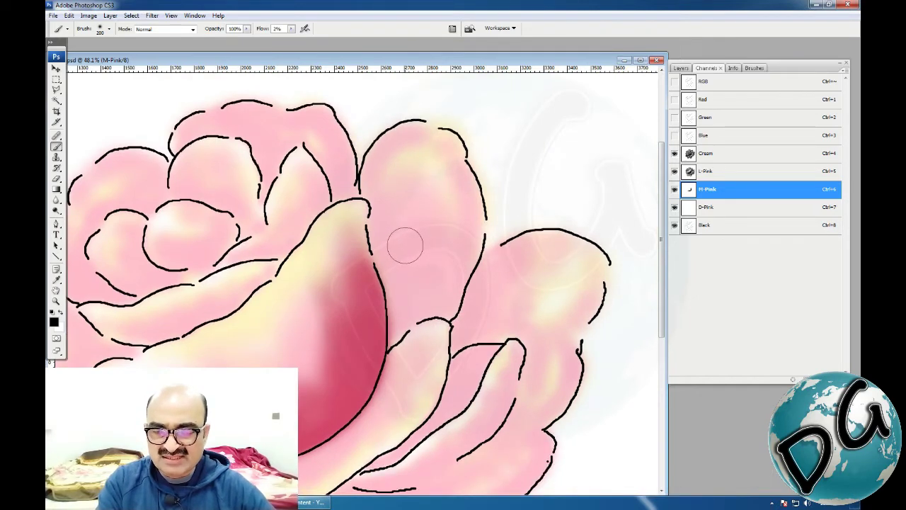
key("bracketleft")
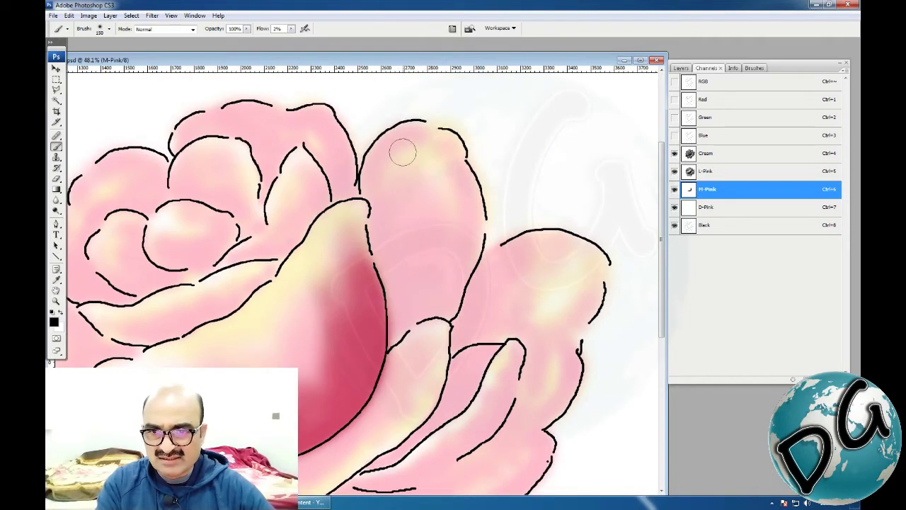
mouse_move(412, 133)
left_mouse_down()
mouse_move(376, 154)
mouse_move(363, 192)
left_mouse_up()
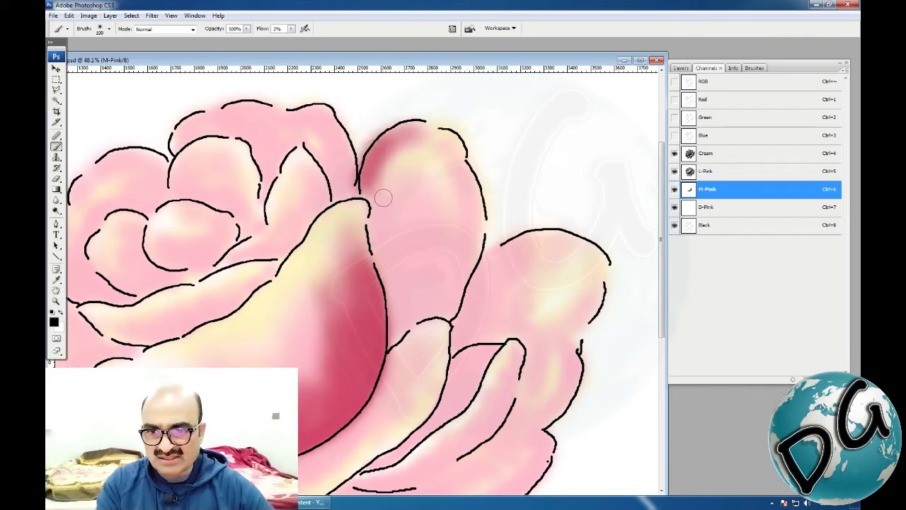
key("bracketleft")
mouse_move(369, 196)
left_mouse_down()
mouse_move(393, 319)
mouse_move(416, 289)
mouse_move(394, 308)
mouse_move(390, 340)
mouse_move(431, 306)
mouse_move(399, 311)
mouse_move(399, 301)
mouse_move(416, 305)
mouse_move(407, 310)
mouse_move(400, 254)
mouse_move(382, 231)
mouse_move(404, 300)
mouse_move(448, 295)
mouse_move(445, 312)
mouse_move(482, 212)
left_mouse_up()
Step: Darken the base and sides of the tall back petal with medium pink streaks at 150 px, keeping its upper center light
key("bracketright")
key("bracketright")
key("bracketleft")
key("bracketleft")
key("bracketleft")
mouse_move(458, 288)
left_mouse_down()
mouse_move(472, 229)
mouse_move(460, 173)
left_mouse_up()
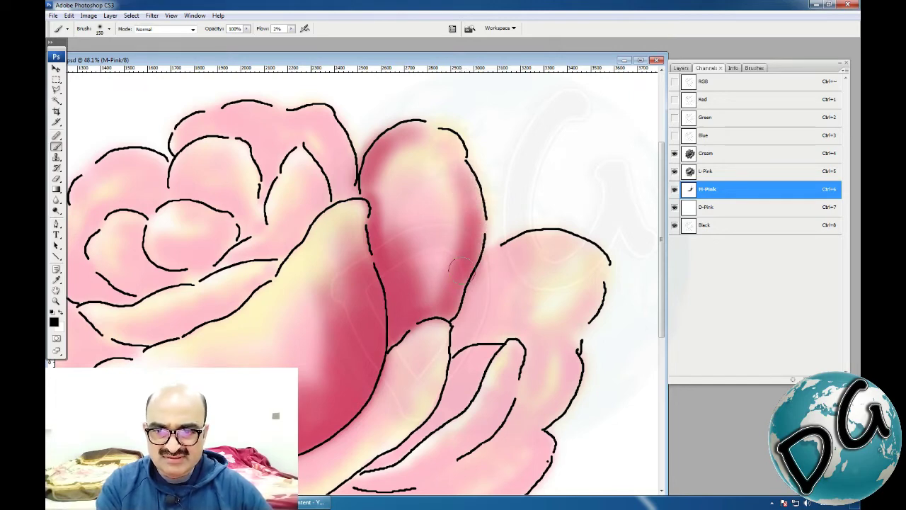
left_click_drag(428, 306, 395, 209)
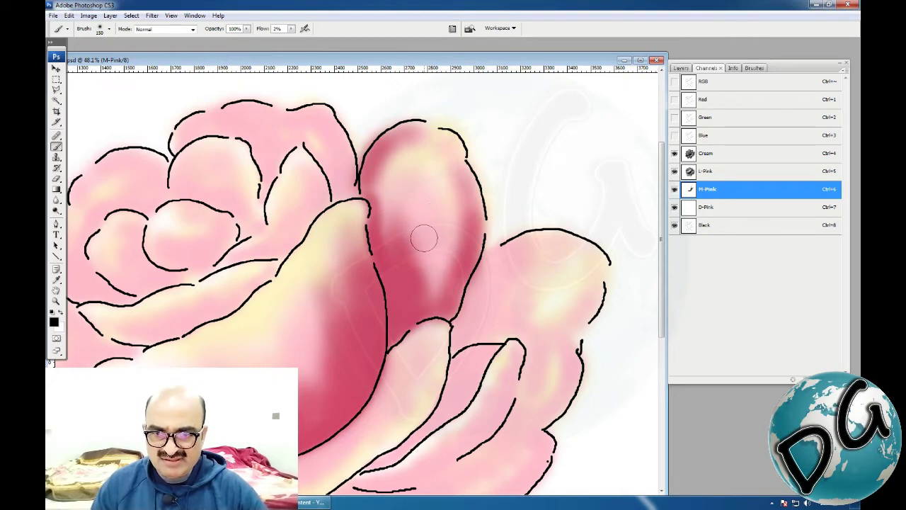
mouse_move(427, 294)
left_mouse_down()
mouse_move(443, 264)
mouse_move(437, 239)
mouse_move(436, 270)
mouse_move(434, 249)
mouse_move(433, 259)
left_mouse_up()
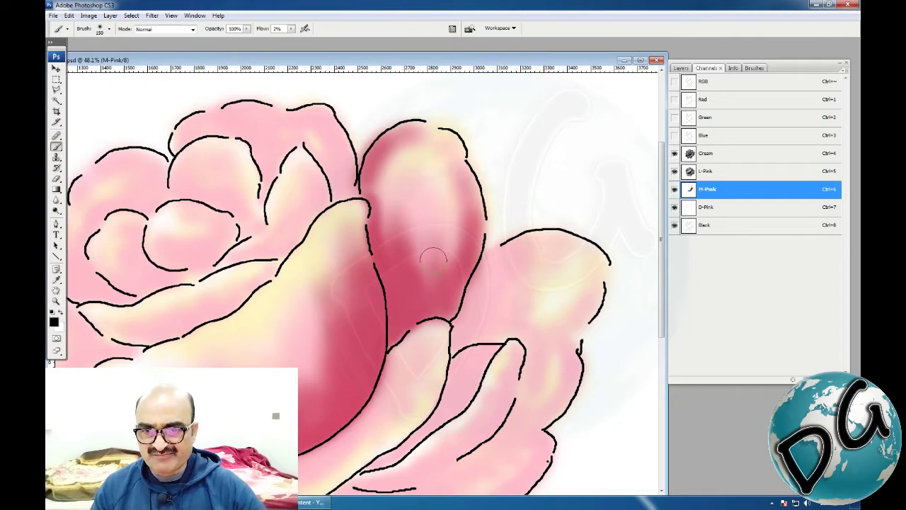
Step: Paint medium pink along the upper inner edge of the long folded petal under the front petal, widening it with a 200 px brush
mouse_move(539, 319)
left_mouse_down()
mouse_move(550, 255)
mouse_move(589, 156)
left_mouse_up()
mouse_move(447, 188)
left_mouse_down()
mouse_move(464, 169)
mouse_move(422, 226)
mouse_move(444, 220)
mouse_move(455, 187)
mouse_move(401, 254)
mouse_move(302, 324)
left_mouse_up()
key("bracketright")
key("bracketright")
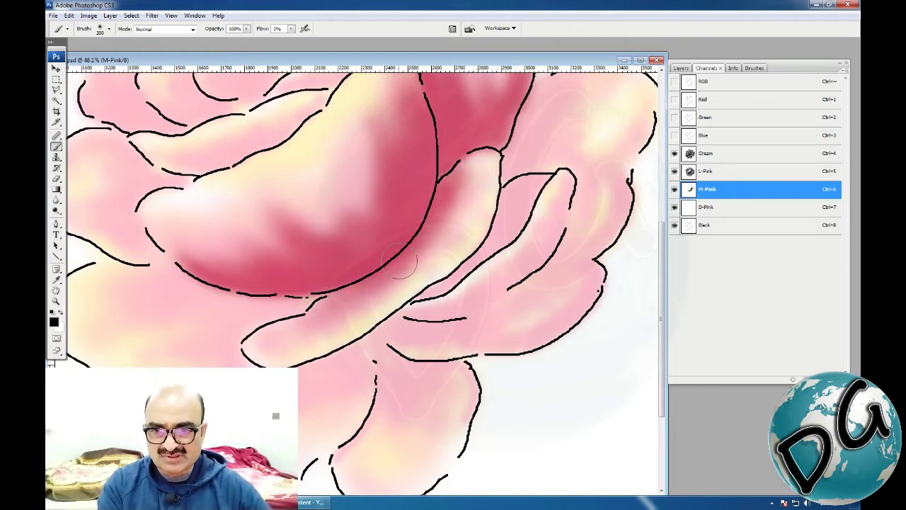
mouse_move(453, 205)
left_mouse_down()
mouse_move(411, 267)
mouse_move(449, 223)
left_mouse_up()
left_click_drag(473, 191, 448, 234)
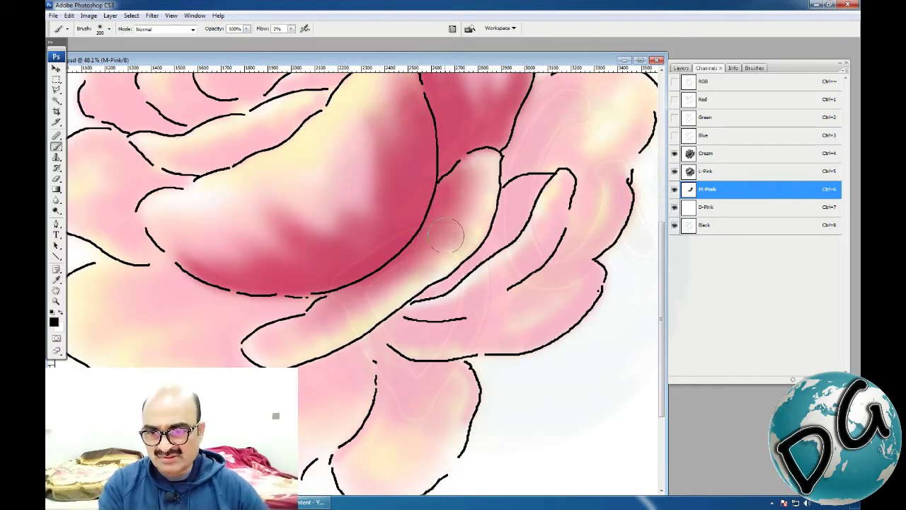
mouse_move(357, 300)
left_mouse_down()
mouse_move(269, 342)
mouse_move(310, 335)
mouse_move(351, 314)
mouse_move(292, 337)
mouse_move(322, 312)
left_mouse_up()
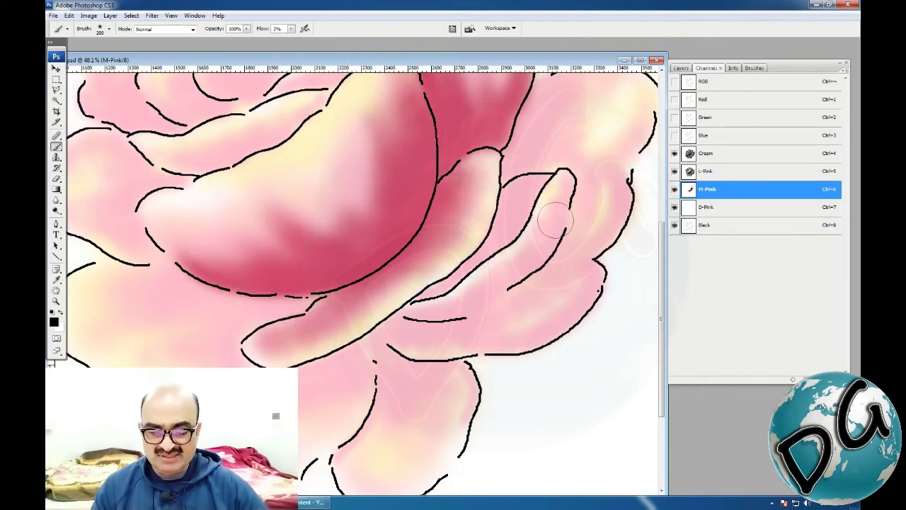
Step: Shade the rounded outer right petal with medium pink from its inner base and around its edges, leaving the cream center light
mouse_move(548, 236)
left_mouse_down()
mouse_move(520, 380)
mouse_move(520, 332)
left_mouse_up()
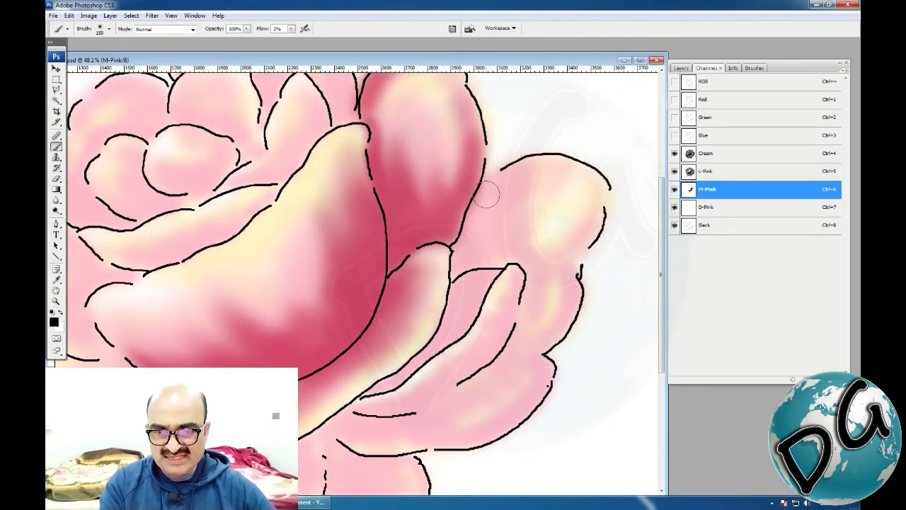
mouse_move(486, 195)
left_mouse_down()
mouse_move(452, 253)
mouse_move(454, 280)
mouse_move(469, 261)
mouse_move(517, 256)
left_mouse_up()
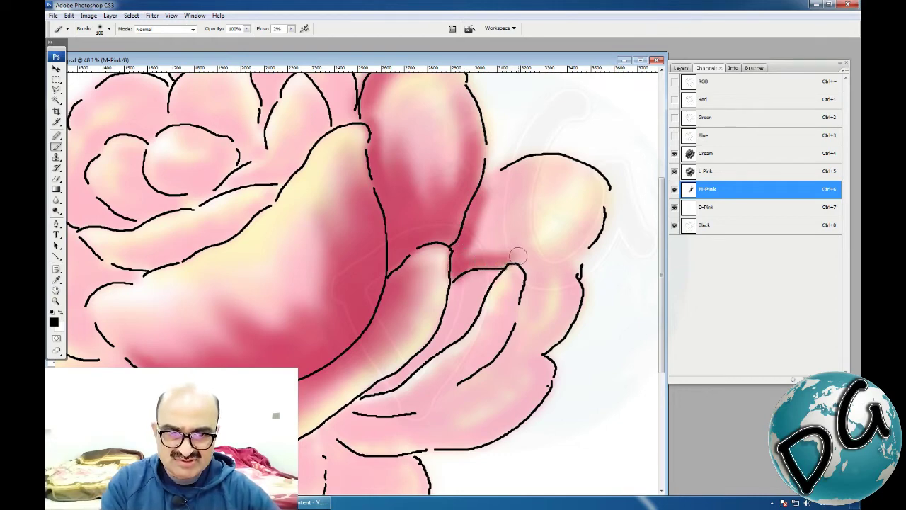
mouse_move(488, 198)
left_mouse_down()
mouse_move(530, 161)
mouse_move(593, 179)
mouse_move(556, 181)
mouse_move(562, 170)
mouse_move(551, 167)
mouse_move(496, 196)
left_mouse_up()
mouse_move(541, 173)
left_mouse_down()
mouse_move(562, 164)
mouse_move(584, 172)
mouse_move(499, 192)
mouse_move(478, 221)
mouse_move(477, 251)
mouse_move(498, 216)
mouse_move(469, 253)
mouse_move(487, 251)
mouse_move(520, 225)
left_mouse_up()
mouse_move(576, 254)
left_mouse_down()
mouse_move(581, 245)
mouse_move(564, 254)
left_mouse_up()
Step: Fill the narrow gap petal between the two folded right petals with medium pink using an 80 px brush
left_click_drag(552, 307, 620, 217)
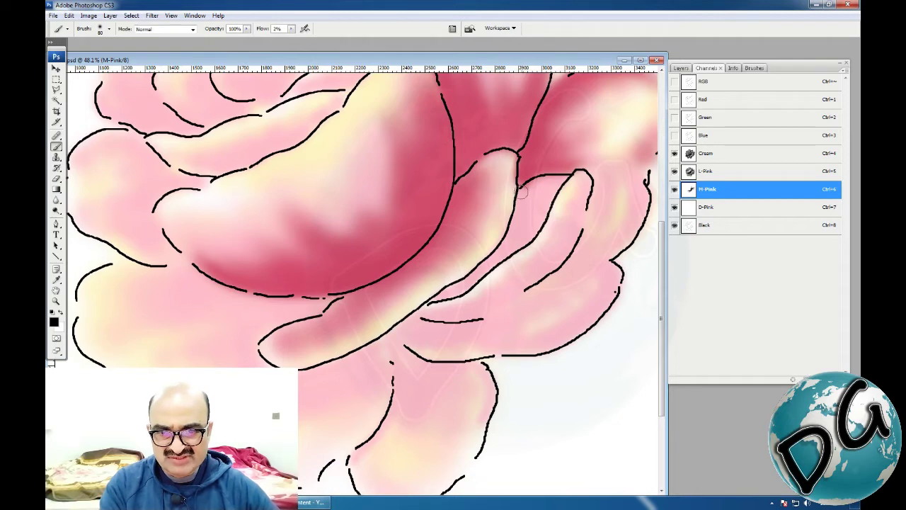
mouse_move(521, 192)
left_mouse_down()
mouse_move(498, 257)
mouse_move(455, 291)
mouse_move(427, 300)
mouse_move(516, 248)
mouse_move(561, 172)
mouse_move(529, 228)
left_mouse_up()
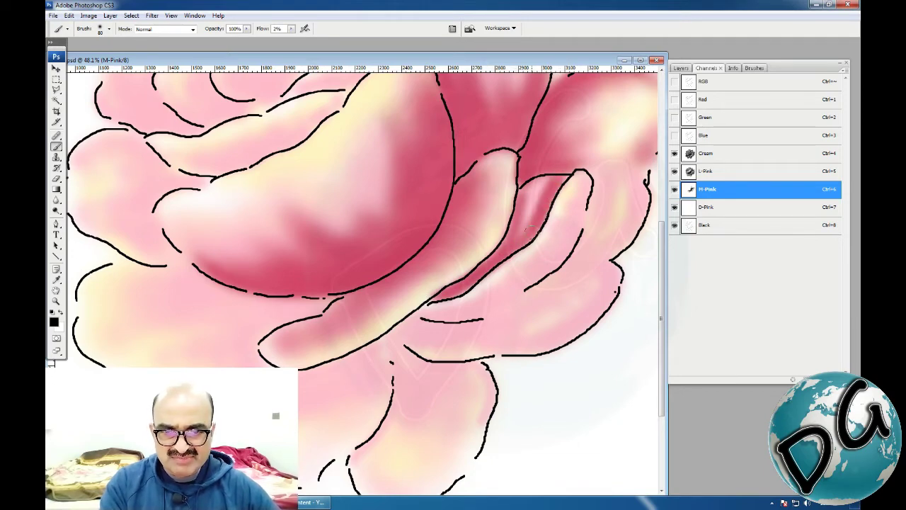
mouse_move(565, 182)
left_mouse_down()
mouse_move(537, 226)
mouse_move(532, 213)
left_mouse_up()
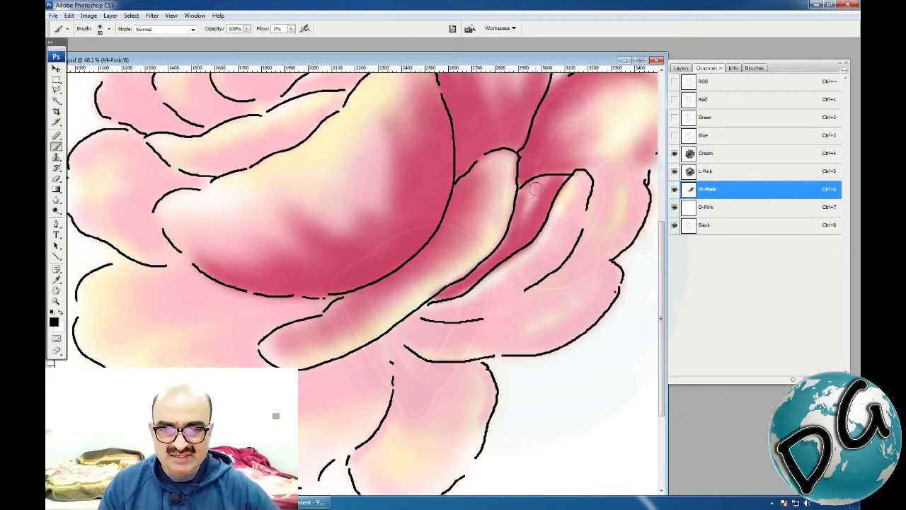
Step: Paint medium pink along the lower edge of the narrow folded right petal and pull short streaks inward
left_click_drag(560, 273, 526, 228)
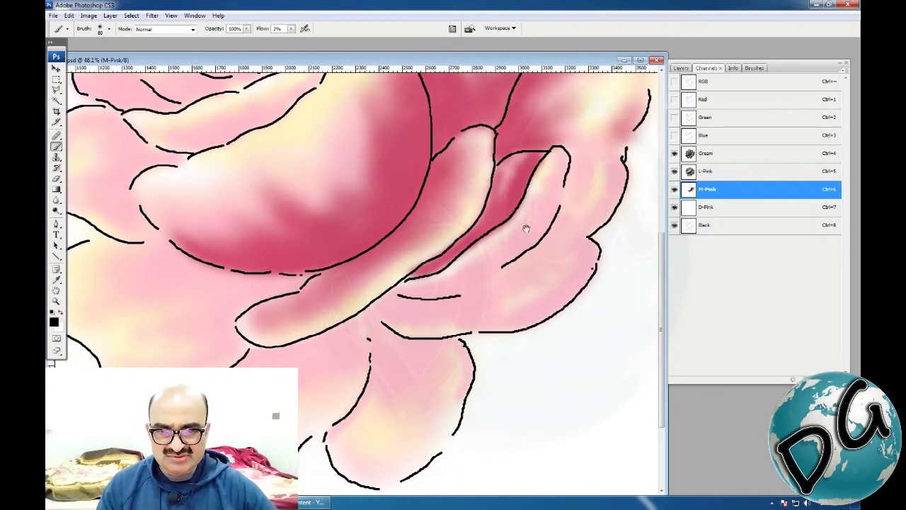
mouse_move(564, 185)
left_mouse_down()
mouse_move(517, 261)
mouse_move(463, 288)
mouse_move(399, 294)
mouse_move(483, 280)
left_mouse_up()
mouse_move(558, 206)
left_mouse_down()
mouse_move(528, 251)
mouse_move(465, 283)
left_mouse_up()
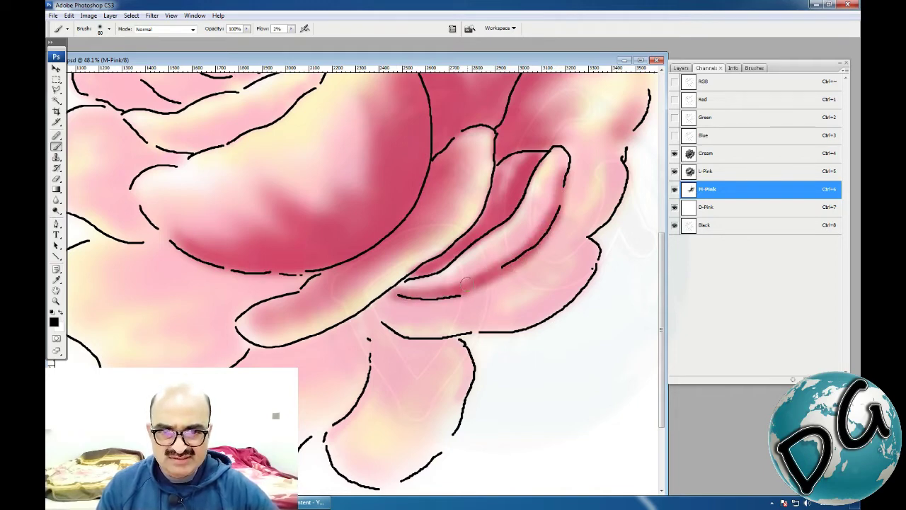
mouse_move(570, 176)
left_mouse_down()
mouse_move(542, 228)
mouse_move(518, 249)
mouse_move(542, 220)
left_mouse_up()
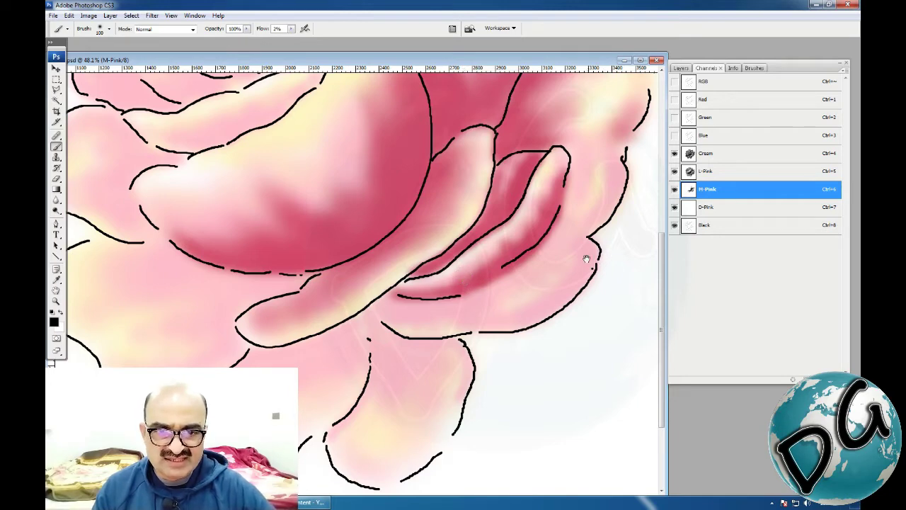
Step: Shade the outer edges of the two lower right petals with medium pink, broadening the lowest one's shading at 175 px
left_click_drag(586, 259, 533, 241)
mouse_move(597, 171)
left_mouse_down()
mouse_move(554, 243)
mouse_move(573, 260)
mouse_move(545, 308)
mouse_move(546, 235)
mouse_move(543, 283)
mouse_move(492, 318)
mouse_move(357, 317)
mouse_move(385, 327)
mouse_move(409, 325)
mouse_move(358, 305)
left_mouse_up()
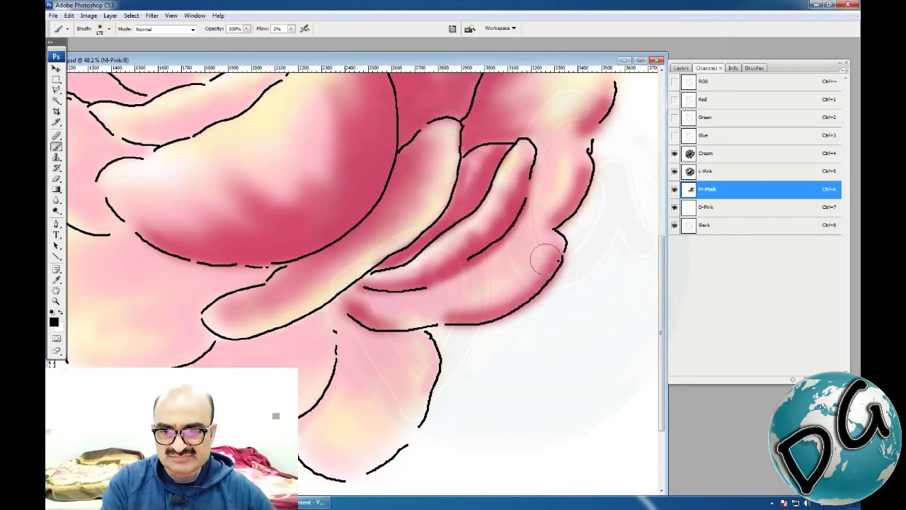
mouse_move(546, 259)
left_mouse_down()
mouse_move(498, 299)
mouse_move(426, 313)
mouse_move(522, 279)
mouse_move(543, 261)
mouse_move(545, 238)
mouse_move(496, 284)
mouse_move(466, 296)
mouse_move(520, 280)
mouse_move(536, 264)
mouse_move(507, 292)
mouse_move(444, 308)
left_mouse_up()
left_click_drag(385, 332, 494, 275)
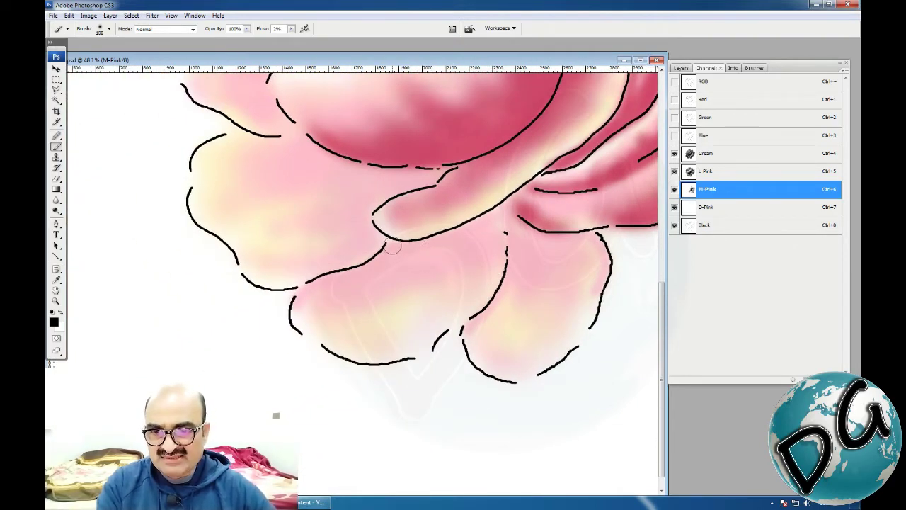
Step: Shade the lower middle petal with medium pink along its upper and outer edges, adding streaks toward the cream center at 200 px
left_click_drag(392, 247, 293, 306)
mouse_move(396, 244)
left_mouse_down()
mouse_move(448, 238)
mouse_move(504, 204)
mouse_move(419, 244)
left_mouse_up()
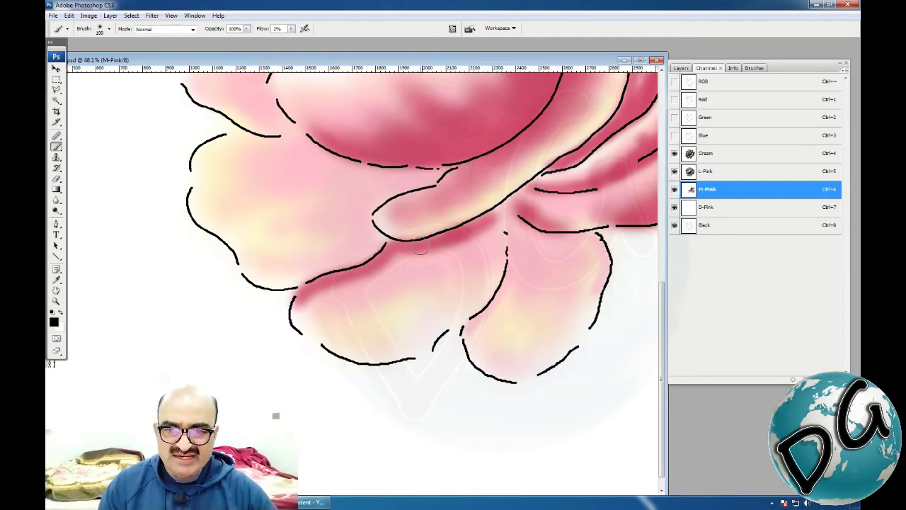
mouse_move(490, 236)
left_mouse_down()
mouse_move(499, 217)
mouse_move(487, 245)
mouse_move(450, 249)
mouse_move(368, 283)
mouse_move(401, 266)
mouse_move(370, 328)
mouse_move(389, 280)
left_mouse_up()
key("]")
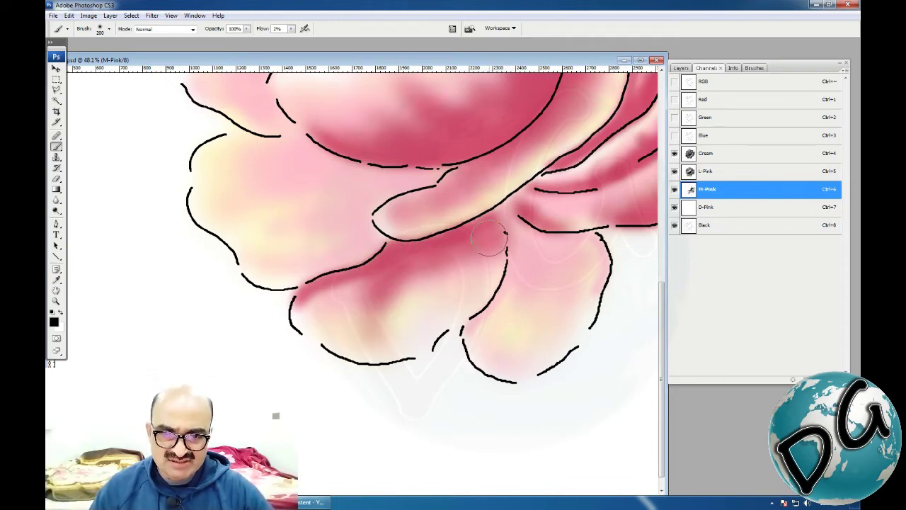
mouse_move(490, 239)
left_mouse_down()
mouse_move(493, 259)
mouse_move(468, 306)
mouse_move(453, 307)
mouse_move(481, 263)
mouse_move(430, 276)
mouse_move(417, 312)
left_mouse_up()
mouse_move(422, 288)
left_mouse_down()
mouse_move(465, 250)
mouse_move(438, 269)
mouse_move(391, 266)
mouse_move(349, 282)
mouse_move(304, 317)
mouse_move(323, 337)
mouse_move(335, 327)
mouse_move(366, 356)
mouse_move(357, 349)
mouse_move(433, 332)
mouse_move(375, 355)
mouse_move(338, 343)
mouse_move(428, 333)
left_mouse_up()
key("[")
key("[")
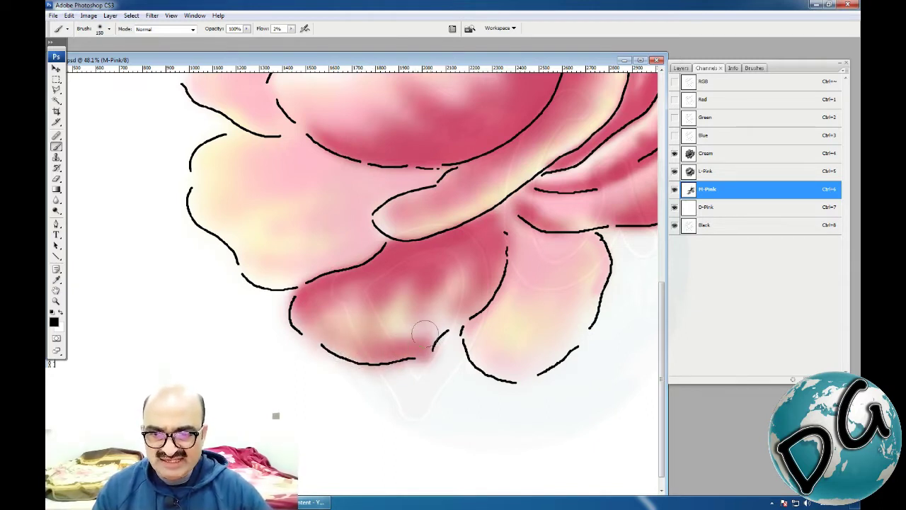
Step: Paint medium pink streaks from the base of the lowest right petal toward its cream center, enlarging the brush to 250 px
left_click_drag(511, 317, 382, 354)
mouse_move(371, 251)
left_mouse_down()
mouse_move(385, 268)
mouse_move(470, 291)
mouse_move(392, 274)
mouse_move(415, 342)
left_mouse_up()
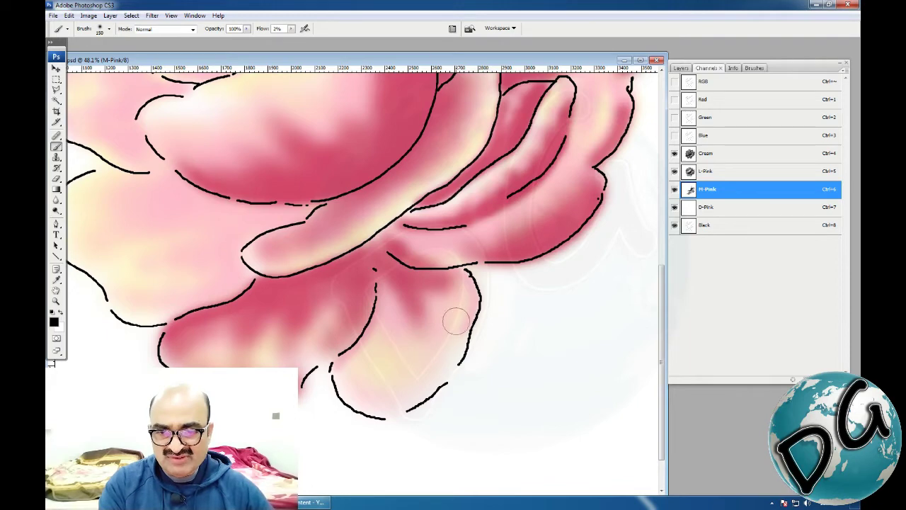
key("bracketright")
key("bracketright")
key("bracketright")
mouse_move(410, 304)
left_mouse_down()
mouse_move(420, 330)
mouse_move(415, 363)
mouse_move(443, 311)
mouse_move(444, 283)
mouse_move(457, 291)
left_mouse_up()
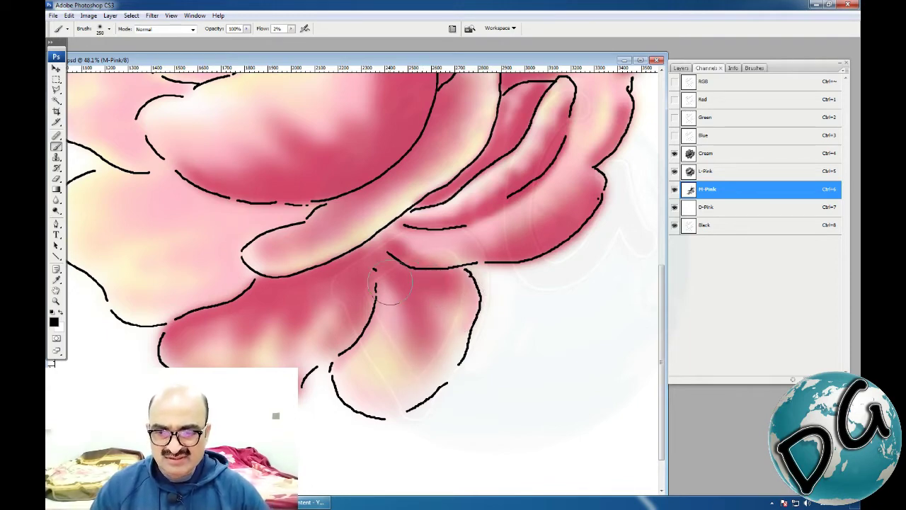
mouse_move(389, 286)
left_mouse_down()
mouse_move(361, 370)
mouse_move(362, 396)
mouse_move(386, 405)
mouse_move(463, 368)
mouse_move(411, 340)
mouse_move(404, 394)
mouse_move(441, 361)
left_mouse_up()
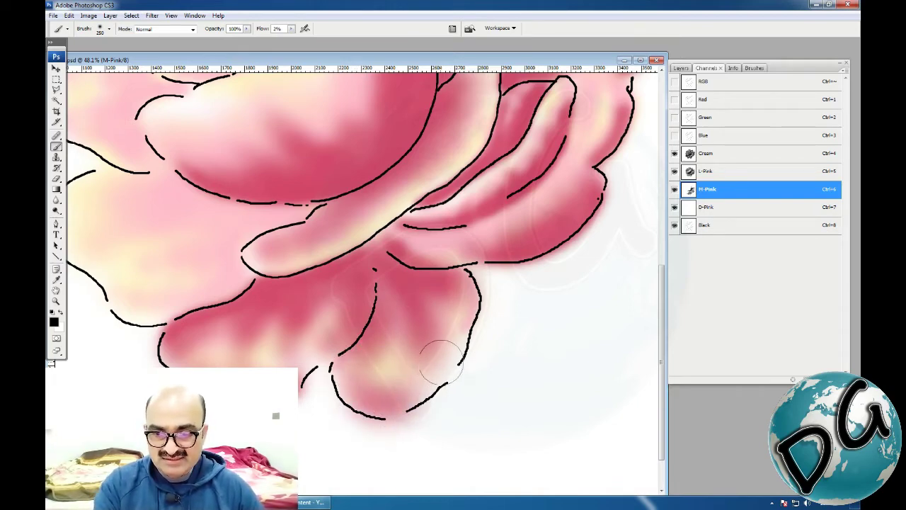
Step: Deepen the lower rounded edge and upper corner of the lowest right petal with medium pink using a 125 px brush
key("bracketleft")
key("bracketleft")
key("bracketleft")
key("bracketleft")
mouse_move(340, 384)
left_mouse_down()
mouse_move(360, 405)
mouse_move(396, 410)
mouse_move(421, 384)
mouse_move(379, 391)
mouse_move(359, 368)
mouse_move(365, 355)
mouse_move(343, 390)
mouse_move(339, 366)
mouse_move(377, 409)
left_mouse_up()
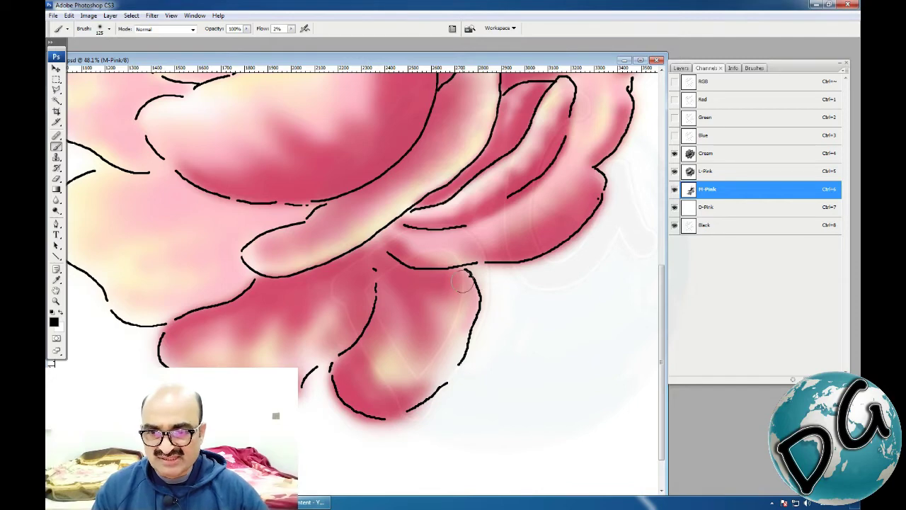
left_click_drag(462, 281, 467, 286)
Step: Shade the wide lower left petal with medium pink from beneath the large central petal outward, pulling streaks into the cream with a larger brush
mouse_move(305, 324)
left_mouse_down()
mouse_move(484, 353)
mouse_move(490, 403)
left_mouse_up()
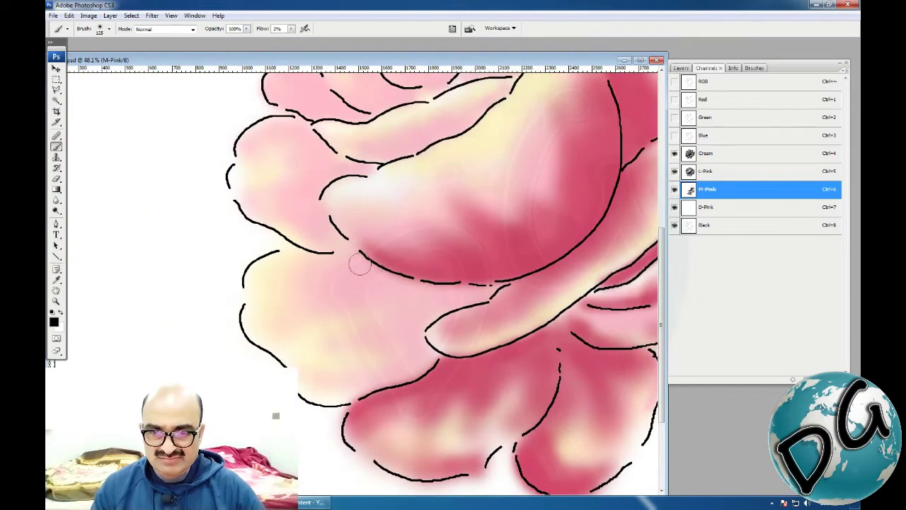
mouse_move(360, 264)
left_mouse_down()
mouse_move(403, 290)
mouse_move(495, 292)
mouse_move(426, 312)
mouse_move(408, 334)
mouse_move(422, 329)
mouse_move(432, 360)
mouse_move(347, 388)
mouse_move(400, 372)
mouse_move(417, 349)
left_mouse_up()
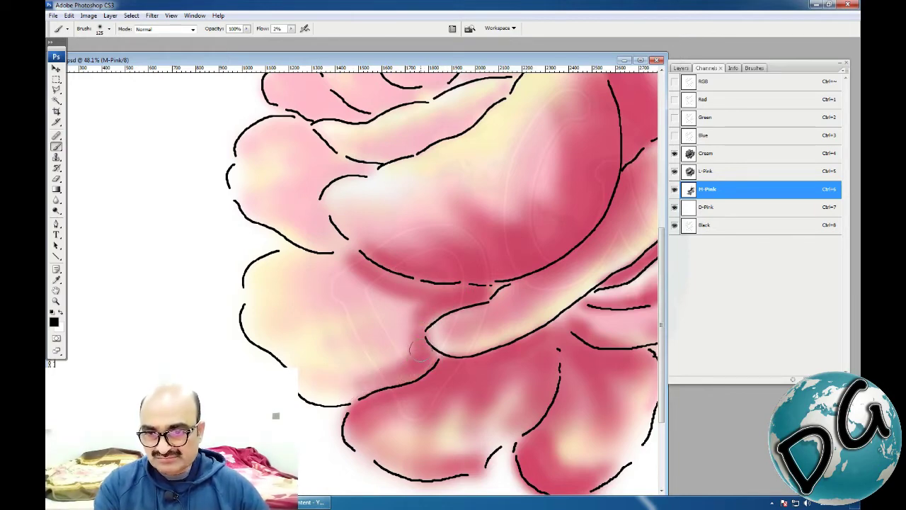
mouse_move(421, 306)
left_mouse_down()
mouse_move(358, 275)
mouse_move(300, 270)
mouse_move(403, 306)
mouse_move(341, 304)
mouse_move(284, 326)
mouse_move(361, 304)
mouse_move(413, 316)
mouse_move(414, 353)
mouse_move(373, 344)
mouse_move(316, 360)
mouse_move(409, 345)
left_mouse_up()
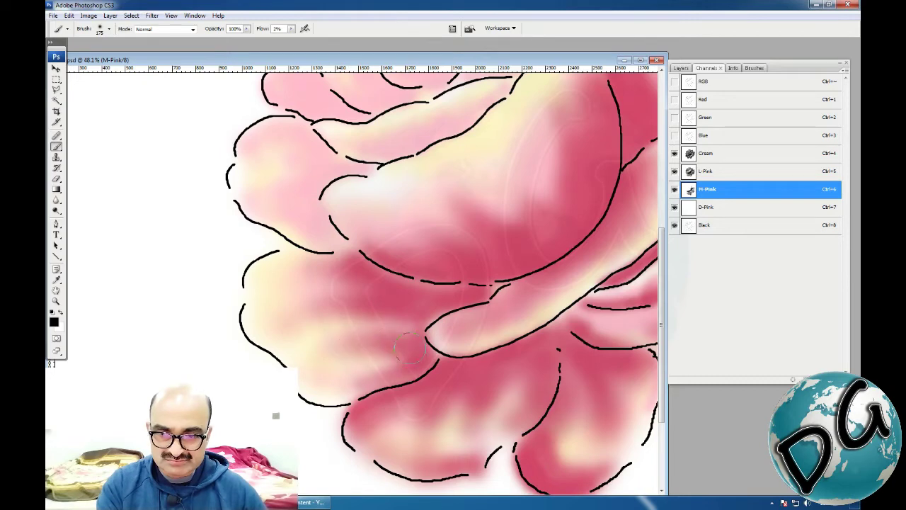
left_click_drag(350, 312, 362, 311)
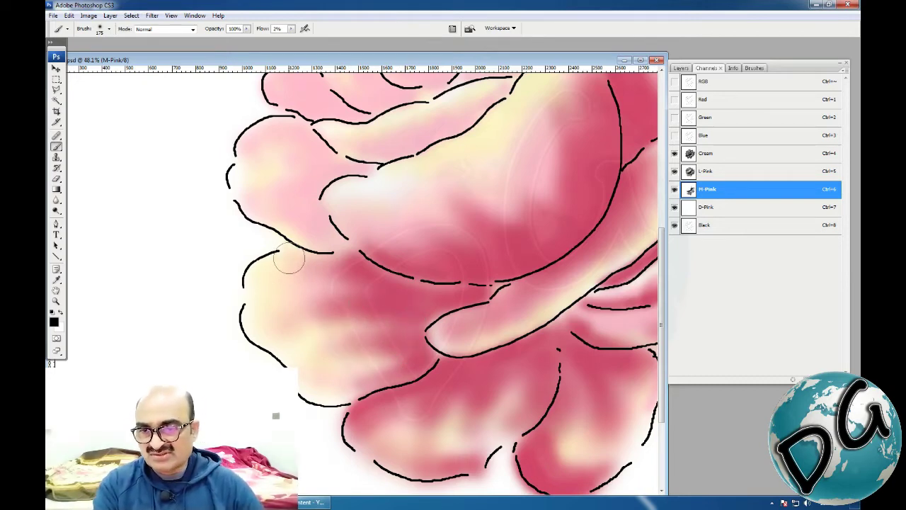
mouse_move(290, 259)
left_mouse_down()
mouse_move(251, 279)
mouse_move(277, 289)
mouse_move(270, 269)
mouse_move(257, 276)
mouse_move(257, 323)
mouse_move(283, 286)
mouse_move(286, 345)
mouse_move(277, 341)
mouse_move(292, 354)
mouse_move(297, 340)
mouse_move(319, 382)
mouse_move(301, 368)
mouse_move(308, 380)
mouse_move(322, 387)
mouse_move(351, 381)
mouse_move(328, 379)
mouse_move(295, 356)
mouse_move(373, 301)
mouse_move(336, 370)
mouse_move(314, 360)
mouse_move(366, 365)
mouse_move(385, 352)
mouse_move(349, 363)
mouse_move(295, 338)
mouse_move(334, 326)
mouse_move(290, 284)
mouse_move(325, 284)
mouse_move(275, 275)
mouse_move(258, 301)
mouse_move(269, 329)
mouse_move(322, 332)
mouse_move(331, 308)
mouse_move(309, 358)
mouse_move(404, 355)
mouse_move(358, 340)
left_mouse_up()
key("bracketright")
key("ctrl+4")
left_click_drag(440, 253, 471, 341)
left_click(695, 188)
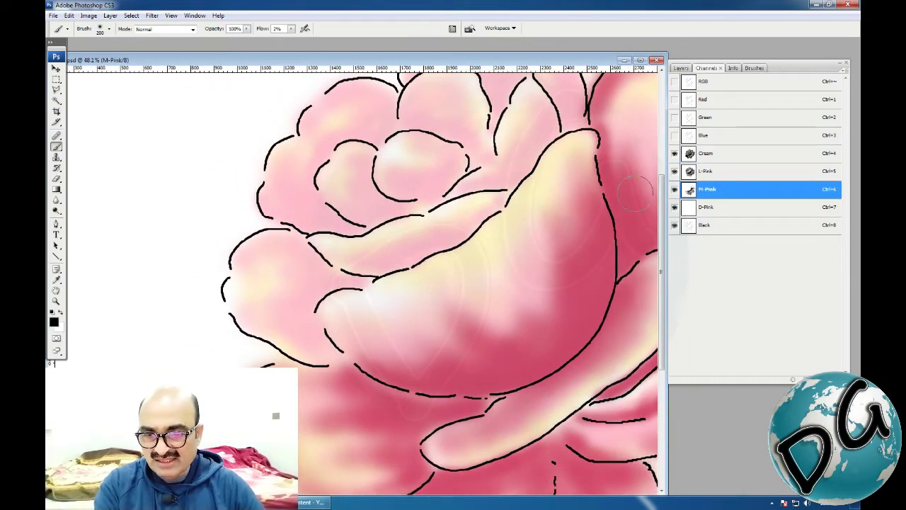
Step: Line the inner and lower edges of the rounded left petal with medium pink at 60 px, following the large central petal
key("bracketleft")
key("bracketleft")
key("bracketleft")
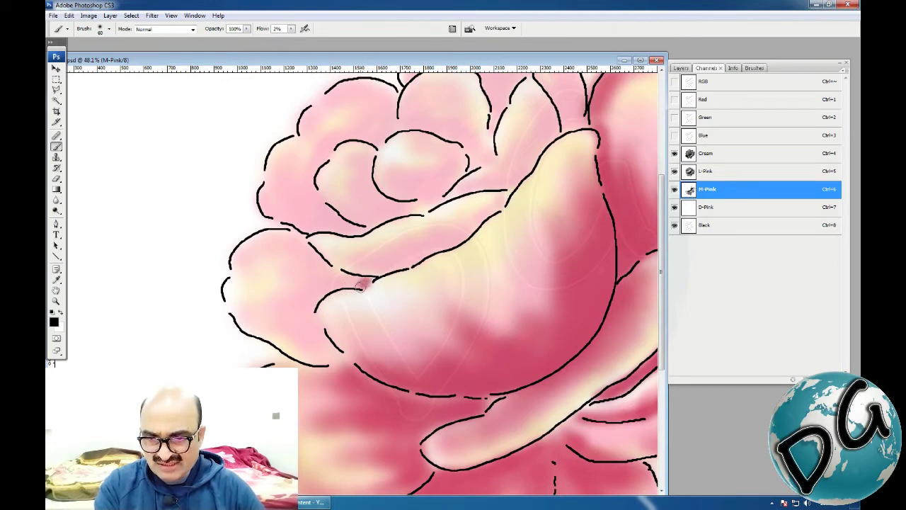
mouse_move(312, 306)
left_mouse_down()
mouse_move(327, 290)
mouse_move(360, 282)
left_mouse_up()
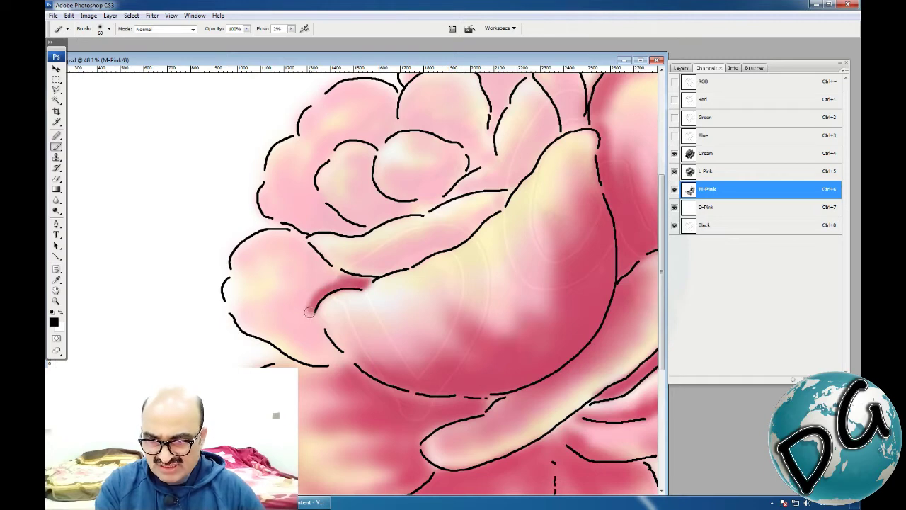
left_click_drag(309, 312, 322, 336)
left_click_drag(352, 364, 335, 362)
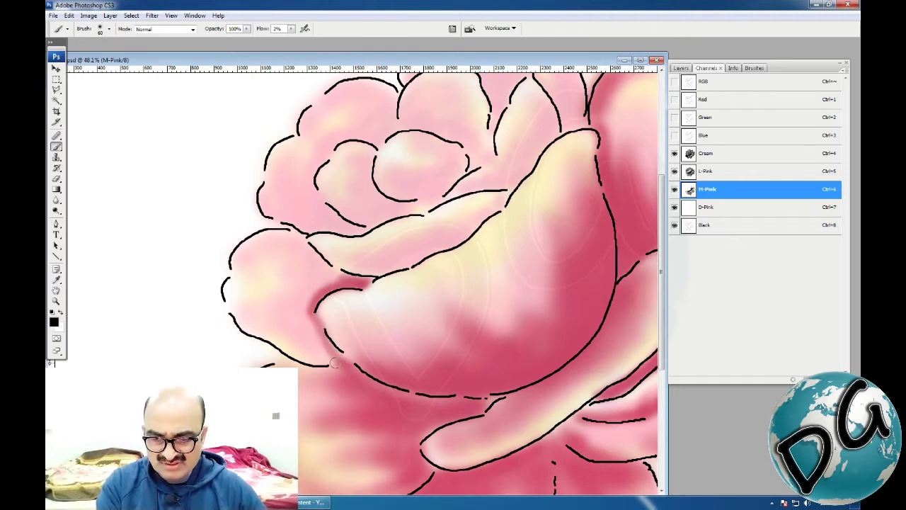
left_click_drag(274, 344, 223, 347)
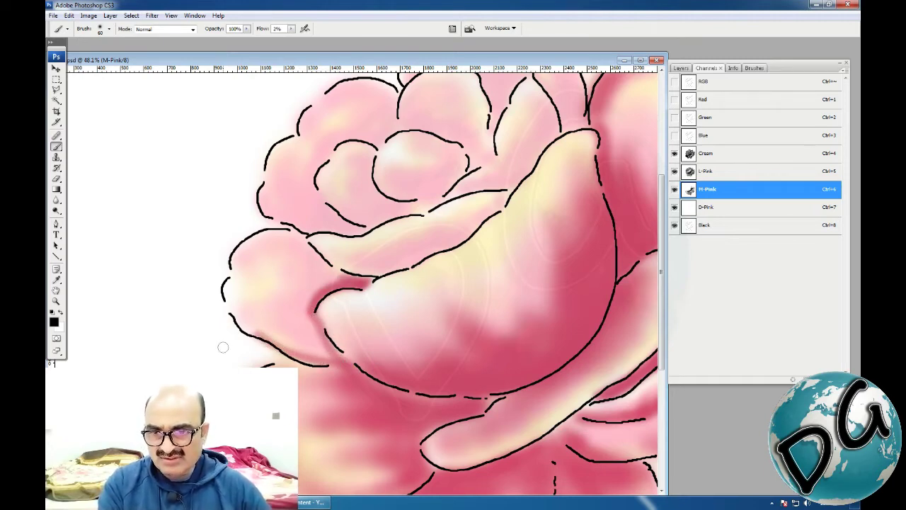
left_click_drag(339, 279, 328, 278)
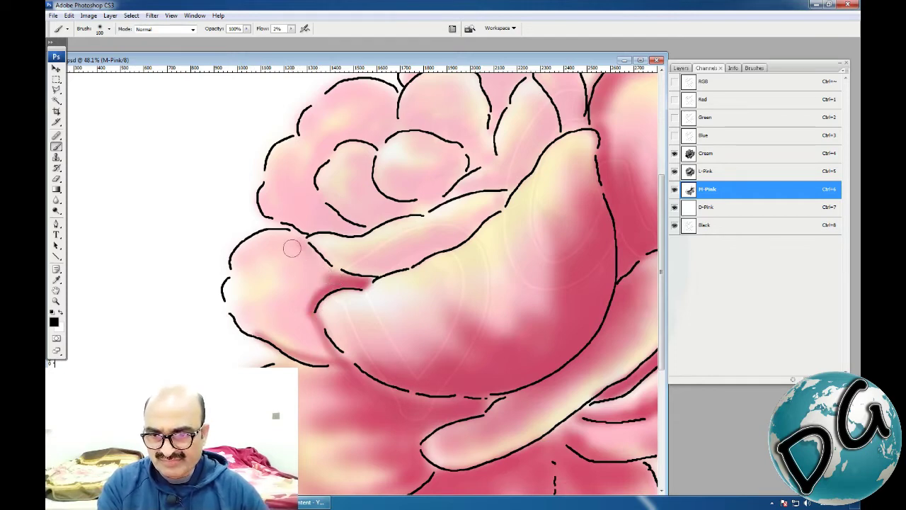
Step: Shade the rounded left petal's top edge and broaden its inner medium pink toward the cream center at 150 px
mouse_move(291, 247)
left_mouse_down()
mouse_move(328, 284)
mouse_move(303, 306)
mouse_move(273, 307)
mouse_move(301, 337)
mouse_move(288, 313)
mouse_move(302, 309)
mouse_move(313, 328)
mouse_move(286, 311)
mouse_move(301, 314)
mouse_move(325, 355)
mouse_move(235, 314)
mouse_move(309, 351)
mouse_move(299, 321)
mouse_move(259, 292)
mouse_move(275, 238)
mouse_move(299, 257)
mouse_move(295, 246)
mouse_move(259, 240)
mouse_move(245, 265)
left_mouse_up()
key("bracketright")
key("bracketright")
mouse_move(312, 291)
left_mouse_down()
mouse_move(290, 253)
mouse_move(316, 276)
mouse_move(307, 299)
mouse_move(283, 267)
left_mouse_up()
Step: Paint medium pink along the lower edge of the long folded petal and pull short streaks upward with a 70 px brush
mouse_move(425, 263)
left_mouse_down()
mouse_move(385, 354)
mouse_move(417, 286)
left_mouse_up()
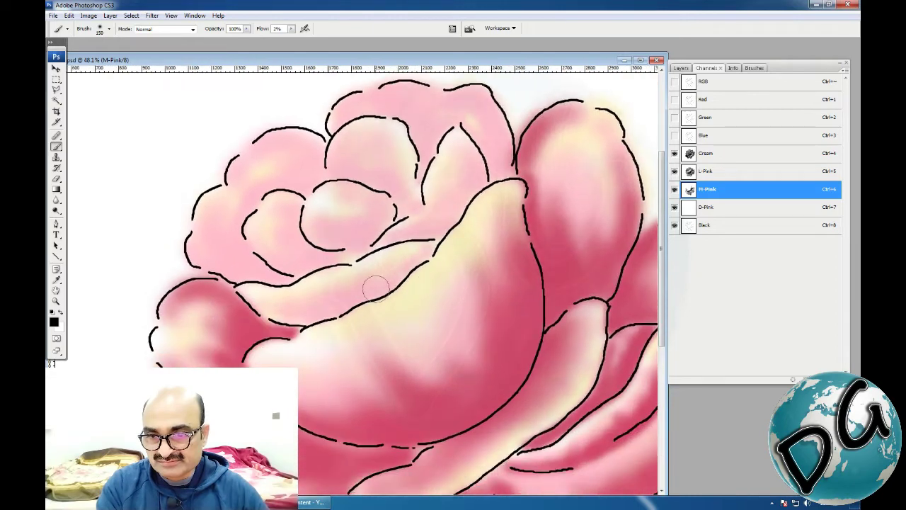
key("bracketleft")
key("bracketleft")
mouse_move(279, 314)
left_mouse_down()
mouse_move(337, 315)
mouse_move(309, 317)
mouse_move(370, 294)
mouse_move(421, 258)
mouse_move(363, 291)
left_mouse_up()
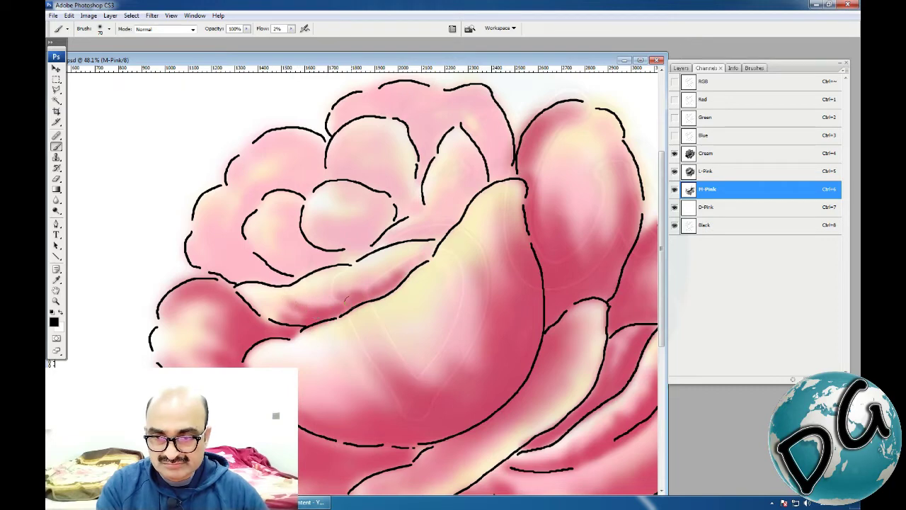
left_click_drag(319, 301, 339, 303)
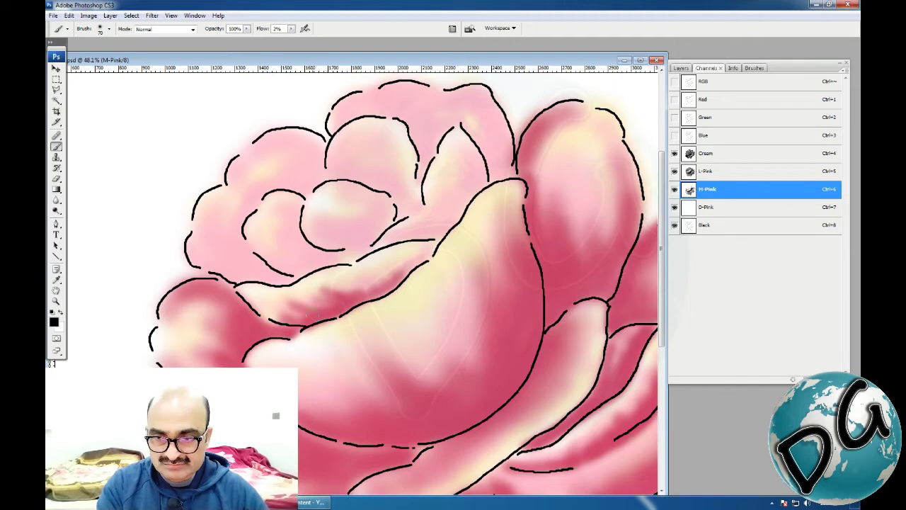
mouse_move(295, 317)
left_mouse_down()
mouse_move(272, 315)
mouse_move(254, 288)
left_mouse_up()
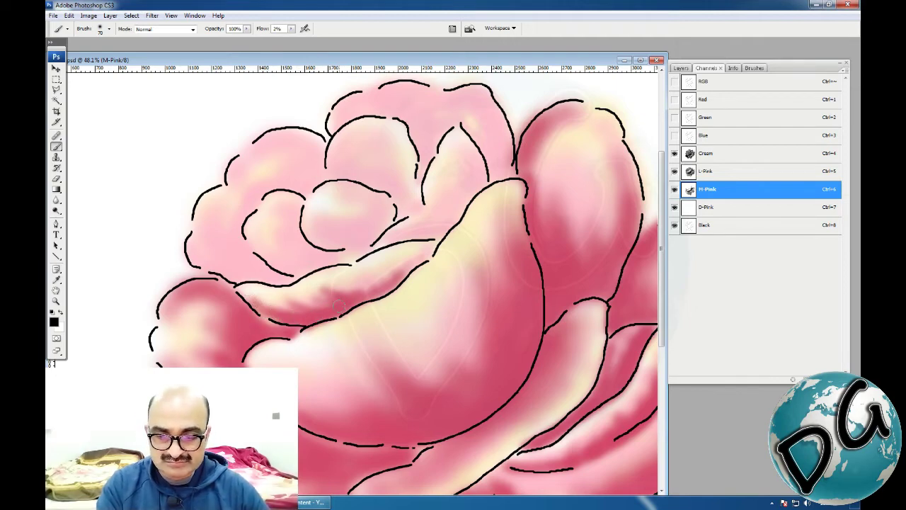
Step: Shade the small pointed petal and its base with medium pink, and paint its cream left side in the L-Pink channel at 100 px
mouse_move(417, 262)
left_mouse_down()
mouse_move(372, 271)
mouse_move(375, 285)
mouse_move(346, 285)
mouse_move(376, 291)
mouse_move(419, 262)
mouse_move(402, 259)
mouse_move(432, 234)
mouse_move(440, 237)
mouse_move(479, 177)
mouse_move(470, 186)
mouse_move(457, 140)
left_mouse_up()
mouse_move(474, 182)
left_mouse_down()
mouse_move(455, 160)
mouse_move(446, 215)
mouse_move(437, 182)
mouse_move(443, 222)
left_mouse_up()
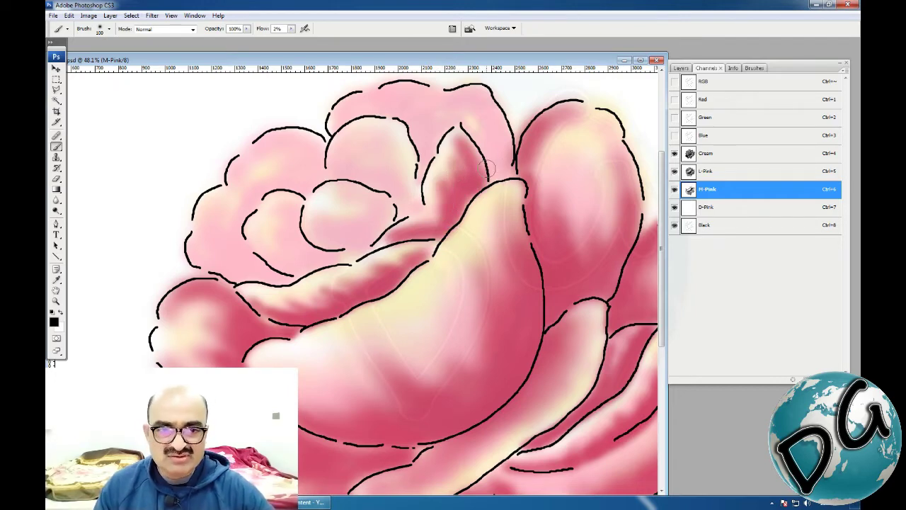
left_click_drag(487, 168, 439, 222)
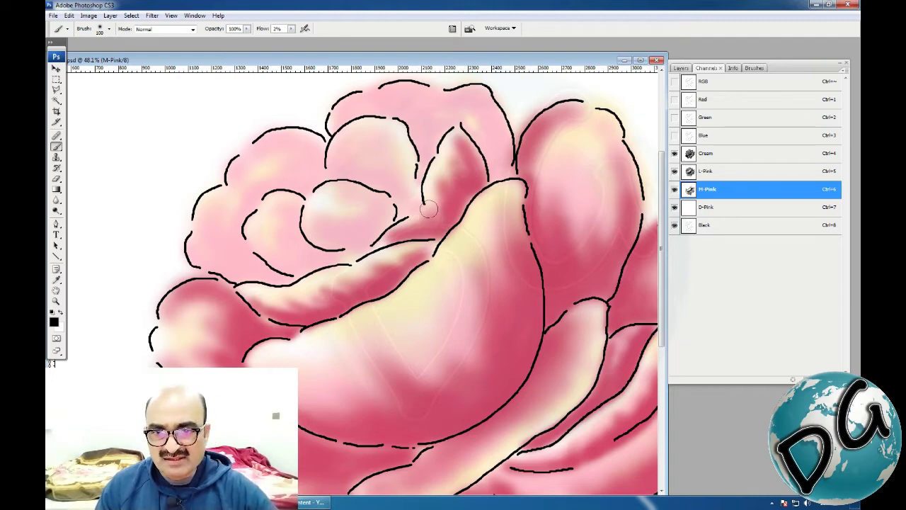
left_click(682, 172)
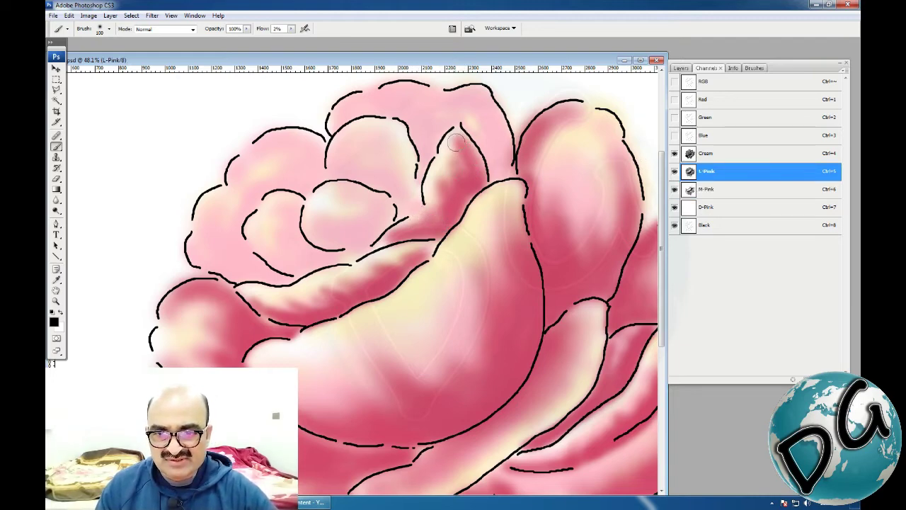
left_click_drag(444, 170, 432, 205)
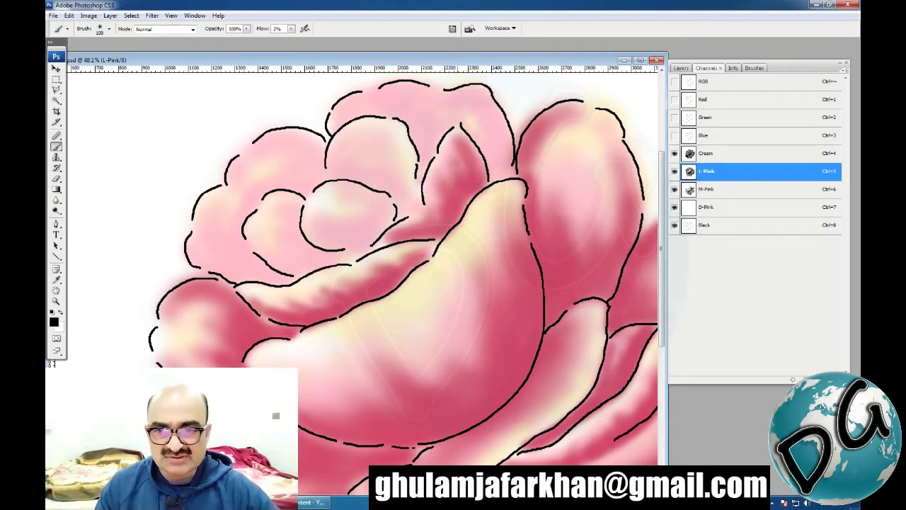
Step: Shade the round center bud in the M-Pink channel at 70 px, following its lower edge and curling around a light middle
left_click(684, 191)
key("bracketleft")
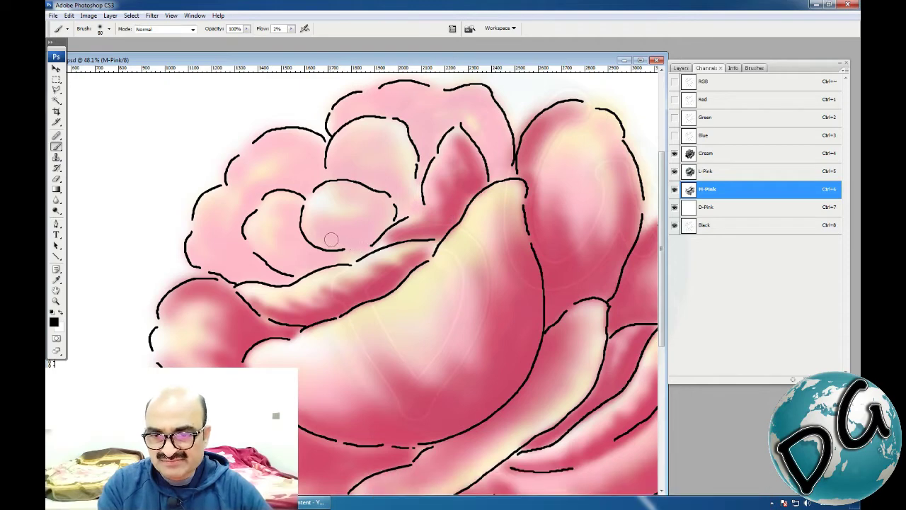
mouse_move(315, 241)
left_mouse_down()
mouse_move(333, 246)
mouse_move(375, 230)
mouse_move(347, 244)
mouse_move(319, 240)
mouse_move(309, 211)
left_mouse_up()
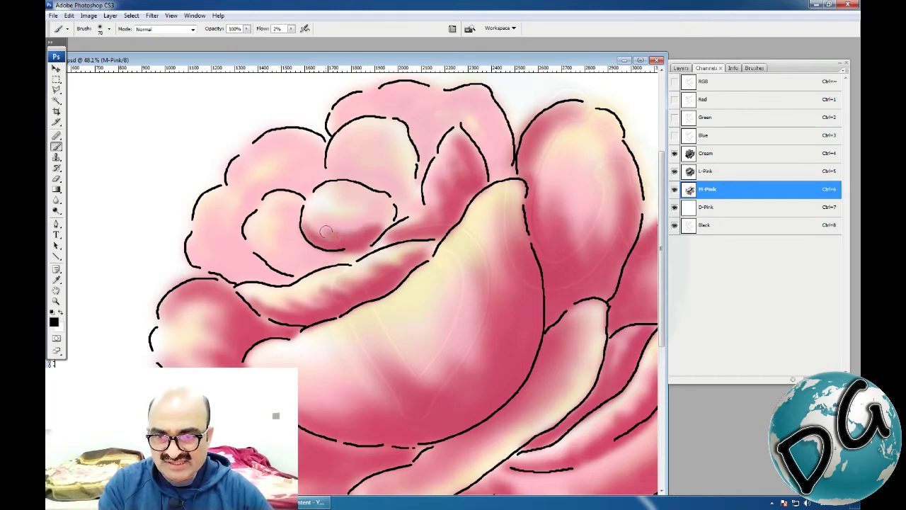
mouse_move(346, 236)
left_mouse_down()
mouse_move(361, 232)
mouse_move(368, 198)
mouse_move(345, 202)
mouse_move(388, 224)
left_mouse_up()
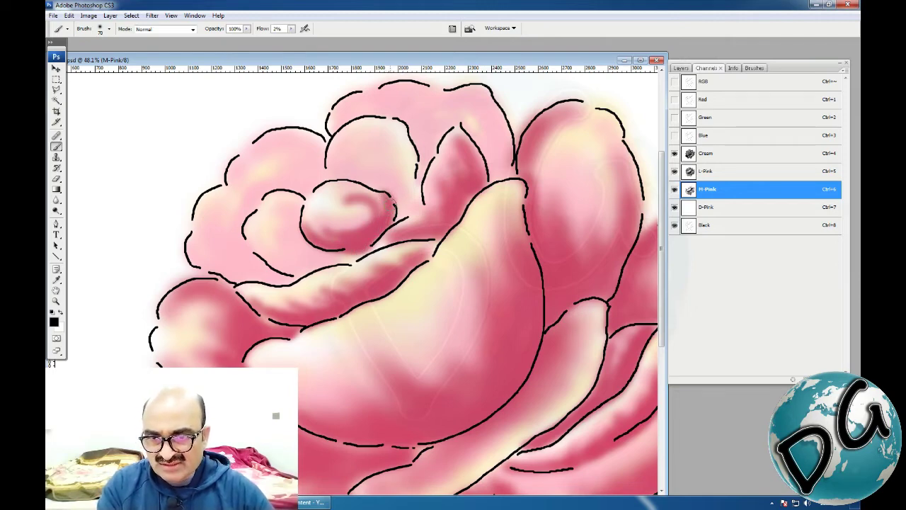
mouse_move(368, 204)
left_mouse_down()
mouse_move(333, 198)
mouse_move(350, 205)
mouse_move(326, 212)
left_mouse_up()
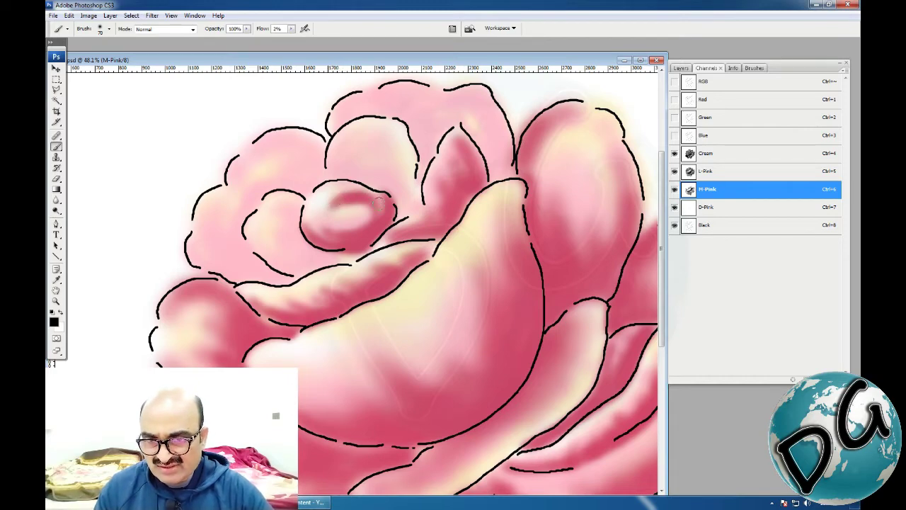
left_click_drag(327, 214, 347, 206)
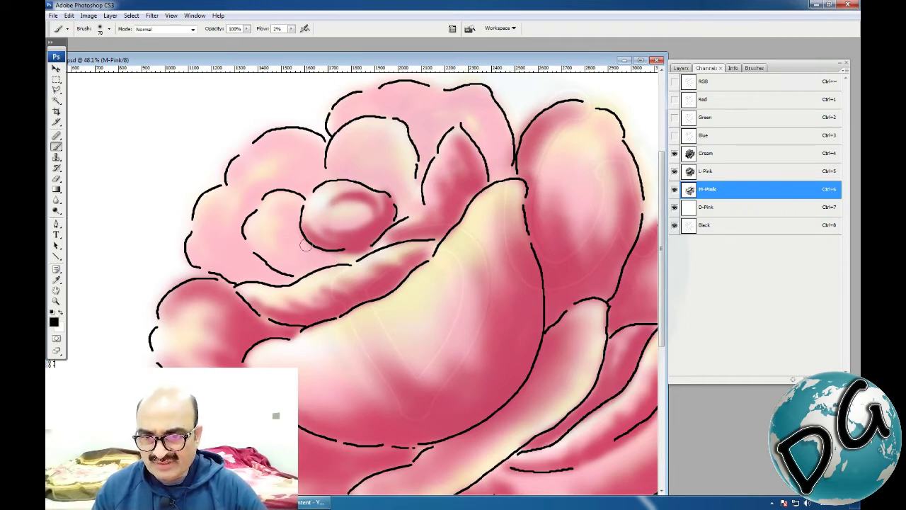
Step: Shade the small curled petal left of the center bud with medium pink along its base, pulling streaks upward at 100 px
mouse_move(297, 224)
left_mouse_down()
mouse_move(308, 248)
mouse_move(351, 258)
mouse_move(344, 264)
left_mouse_up()
mouse_move(314, 263)
left_mouse_down()
mouse_move(267, 256)
mouse_move(286, 237)
mouse_move(303, 259)
mouse_move(326, 256)
mouse_move(254, 246)
left_mouse_up()
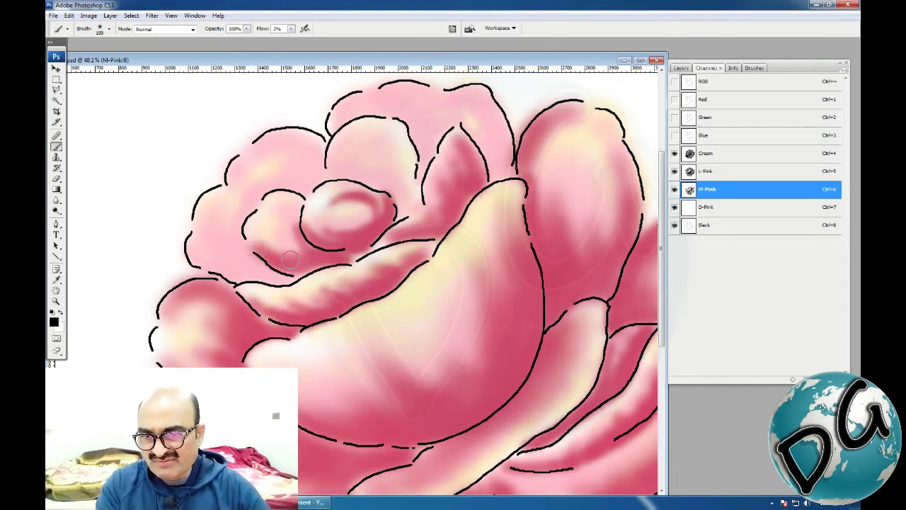
mouse_move(301, 265)
left_mouse_down()
mouse_move(295, 238)
mouse_move(290, 211)
mouse_move(305, 252)
mouse_move(263, 233)
mouse_move(286, 244)
left_mouse_up()
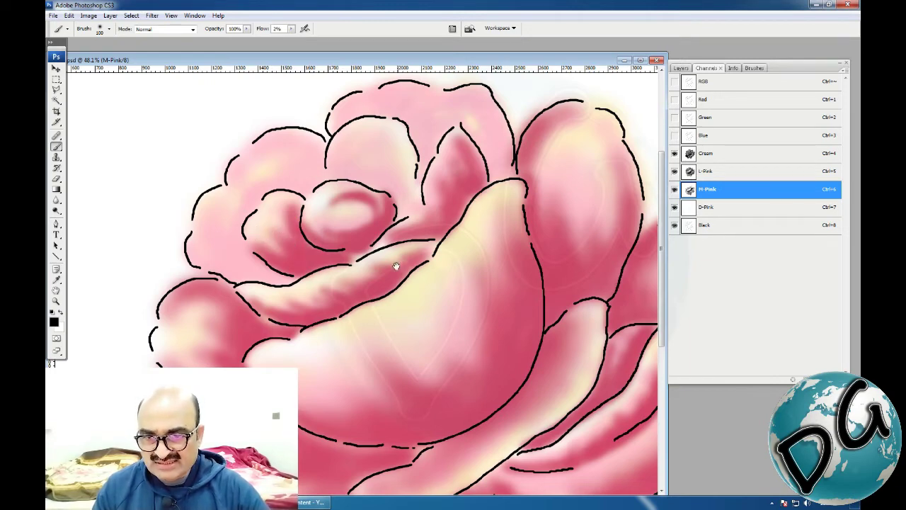
Step: Paint medium pink on the petal behind the center bud, following the bud's top at 60 px and pulling streaks upward at 100 px
left_click_drag(395, 265, 381, 207)
mouse_move(296, 216)
left_mouse_down()
mouse_move(318, 213)
mouse_move(372, 235)
mouse_move(335, 213)
mouse_move(369, 235)
mouse_move(390, 248)
left_mouse_up()
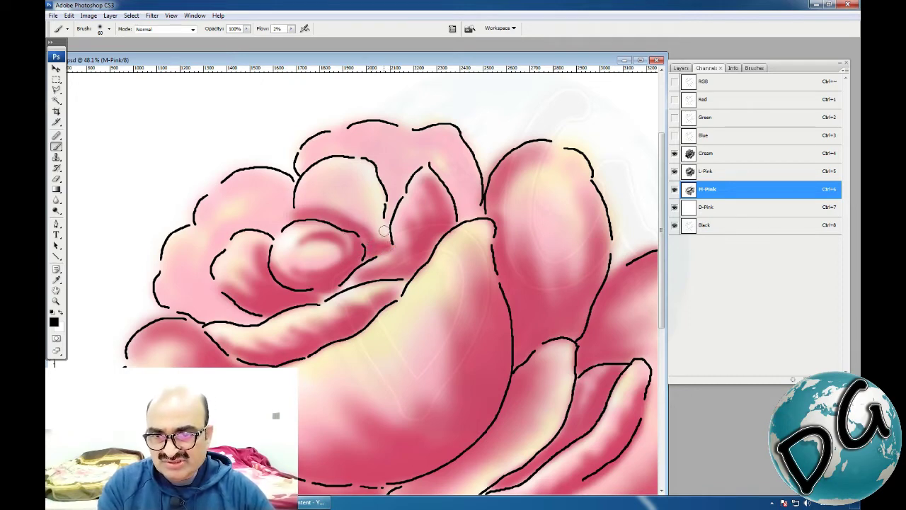
mouse_move(370, 235)
left_mouse_down()
mouse_move(357, 196)
mouse_move(358, 216)
mouse_move(328, 199)
mouse_move(327, 173)
mouse_move(325, 208)
mouse_move(307, 199)
mouse_move(309, 183)
mouse_move(303, 190)
mouse_move(316, 209)
left_mouse_up()
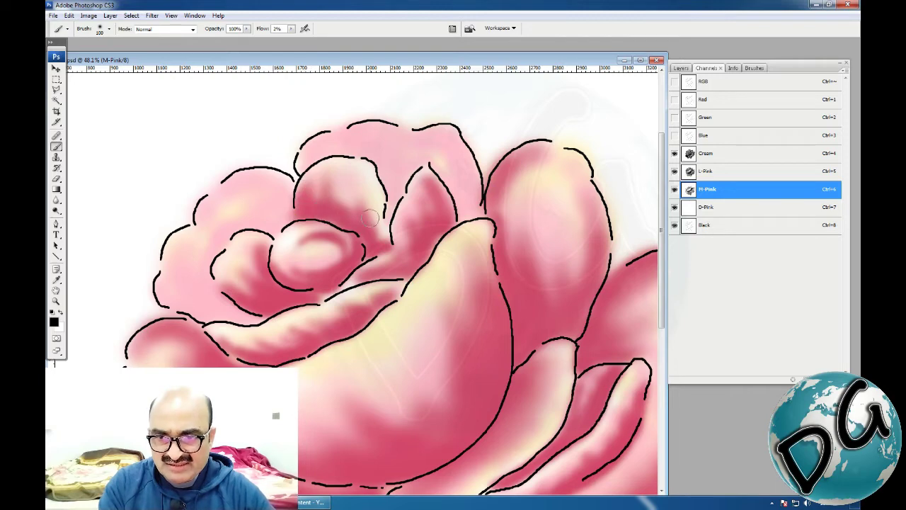
mouse_move(370, 218)
left_mouse_down()
mouse_move(350, 211)
mouse_move(344, 186)
mouse_move(352, 174)
mouse_move(341, 196)
mouse_move(369, 216)
left_mouse_up()
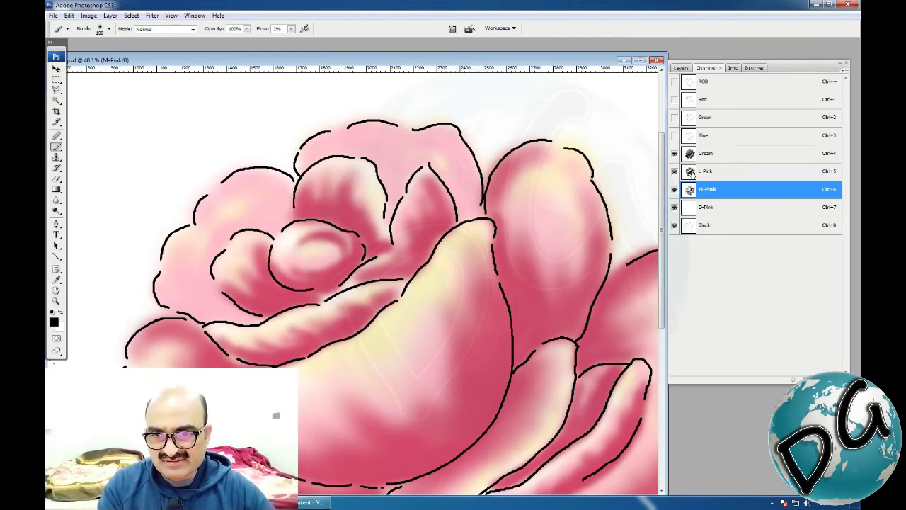
Step: Cover the cream top of the petal behind the center bud in the L-Pink channel, and touch up its base in M-Pink
left_click(691, 173)
mouse_move(360, 184)
left_mouse_down()
mouse_move(373, 194)
mouse_move(376, 223)
mouse_move(352, 170)
mouse_move(316, 182)
left_mouse_up()
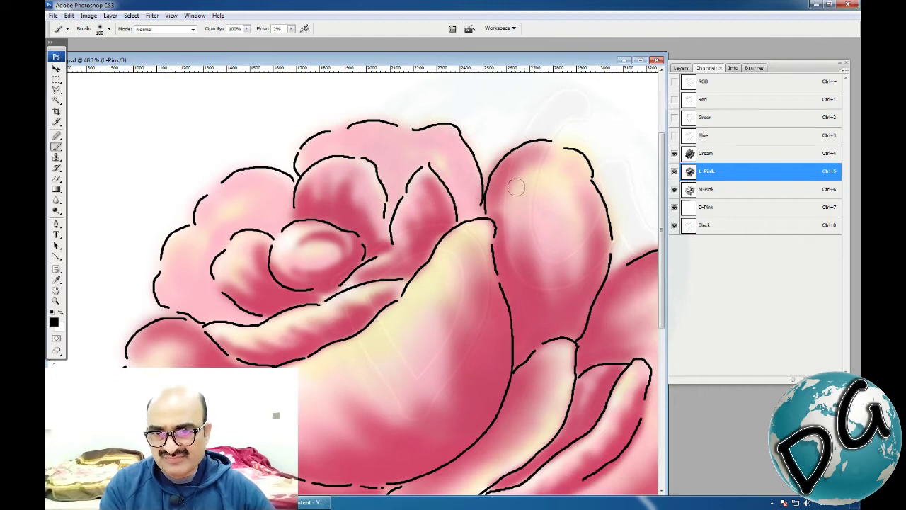
key("ctrl+6")
mouse_move(379, 235)
left_mouse_down()
mouse_move(368, 178)
mouse_move(371, 231)
mouse_move(376, 180)
mouse_move(364, 208)
mouse_move(388, 240)
left_mouse_up()
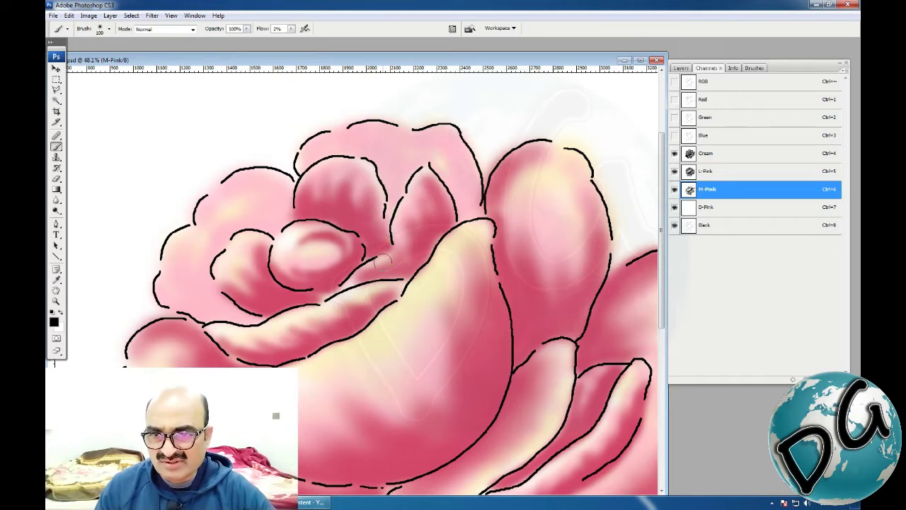
Step: Shade the large rear petal at the top of the rose with medium pink at 100 and 125 px, leaving soft light streaks
mouse_move(414, 146)
left_mouse_down()
mouse_move(302, 165)
mouse_move(326, 149)
mouse_move(361, 149)
mouse_move(389, 176)
mouse_move(391, 221)
mouse_move(400, 185)
mouse_move(437, 162)
mouse_move(437, 172)
mouse_move(428, 162)
mouse_move(456, 187)
mouse_move(438, 178)
mouse_move(465, 217)
mouse_move(479, 211)
mouse_move(451, 134)
mouse_move(423, 133)
mouse_move(443, 130)
mouse_move(466, 171)
mouse_move(472, 204)
mouse_move(432, 154)
mouse_move(460, 169)
mouse_move(457, 152)
mouse_move(438, 141)
mouse_move(406, 151)
mouse_move(429, 175)
mouse_move(409, 152)
mouse_move(393, 169)
mouse_move(385, 151)
mouse_move(331, 144)
mouse_move(402, 130)
mouse_move(428, 145)
left_mouse_up()
key("]")
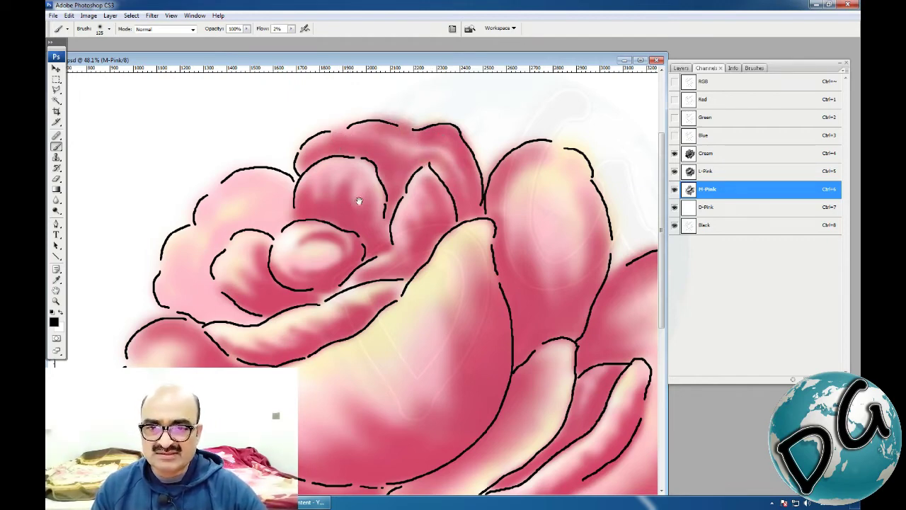
Step: Shade the outer petal left of the center bud with medium pink, following the bud outlines at 80 px and the outer edge at 125 px
left_click_drag(358, 201, 333, 190)
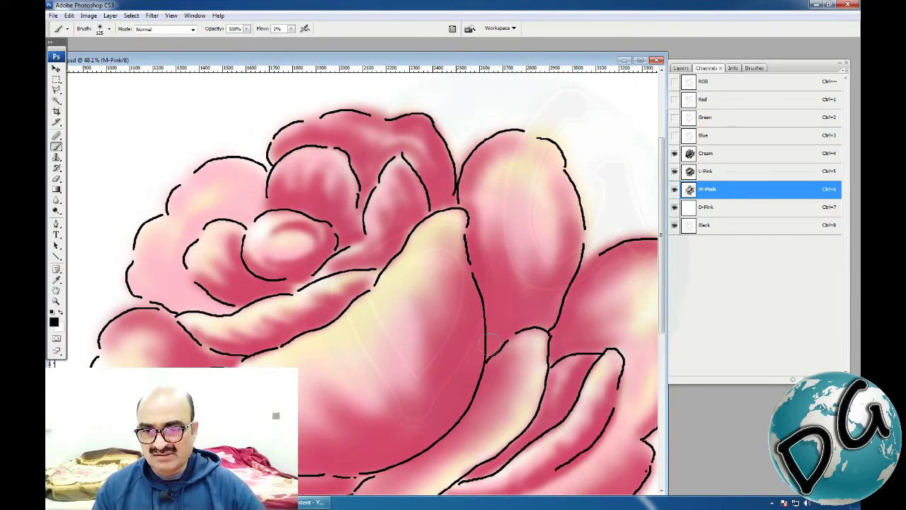
left_click_drag(489, 344, 479, 259)
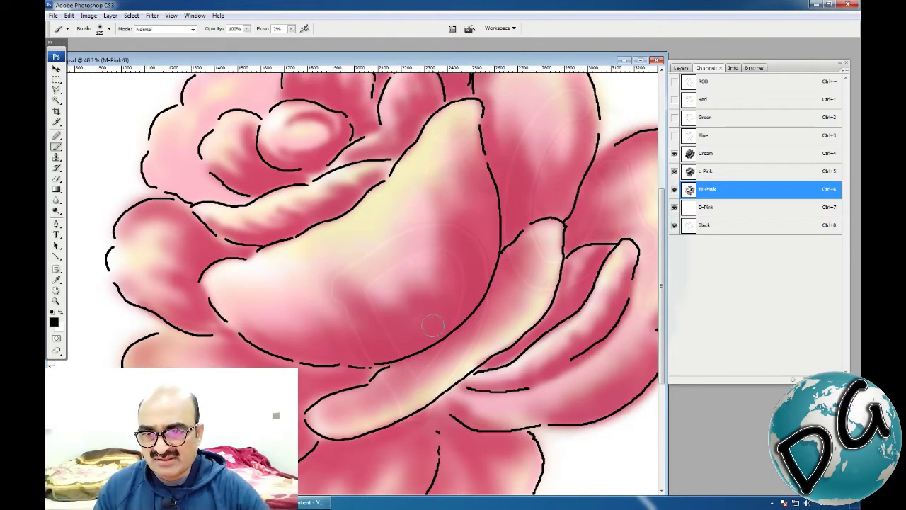
left_click_drag(331, 327, 426, 414)
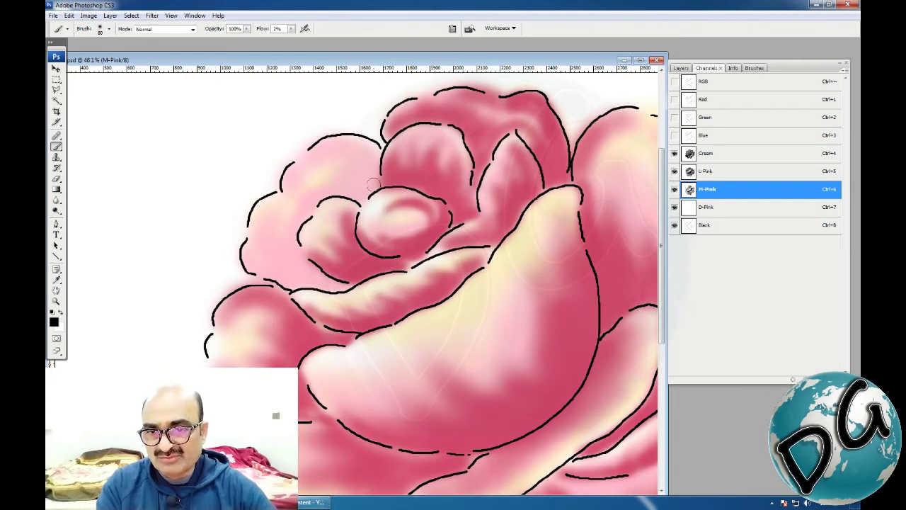
mouse_move(373, 184)
left_mouse_down()
mouse_move(360, 198)
mouse_move(316, 194)
left_mouse_up()
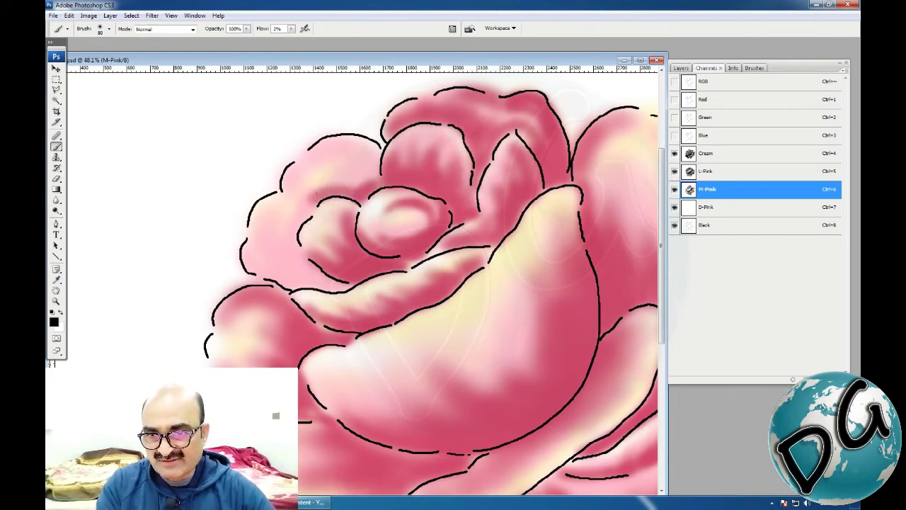
mouse_move(381, 173)
left_mouse_down()
mouse_move(344, 141)
mouse_move(307, 162)
mouse_move(345, 136)
mouse_move(372, 149)
mouse_move(370, 182)
mouse_move(358, 154)
mouse_move(336, 152)
mouse_move(364, 180)
mouse_move(317, 184)
mouse_move(292, 229)
mouse_move(301, 267)
mouse_move(336, 303)
mouse_move(331, 284)
mouse_move(339, 284)
mouse_move(314, 271)
mouse_move(350, 288)
mouse_move(316, 282)
mouse_move(352, 286)
mouse_move(295, 282)
mouse_move(302, 272)
mouse_move(299, 286)
mouse_move(260, 269)
mouse_move(258, 244)
left_mouse_up()
key("]")
key("bracketleft")
key("bracketleft")
key("bracketleft")
mouse_move(303, 272)
left_mouse_down()
mouse_move(318, 233)
mouse_move(331, 233)
mouse_move(294, 274)
mouse_move(272, 235)
mouse_move(276, 259)
mouse_move(290, 272)
mouse_move(294, 215)
mouse_move(272, 209)
mouse_move(270, 217)
mouse_move(296, 194)
left_mouse_up()
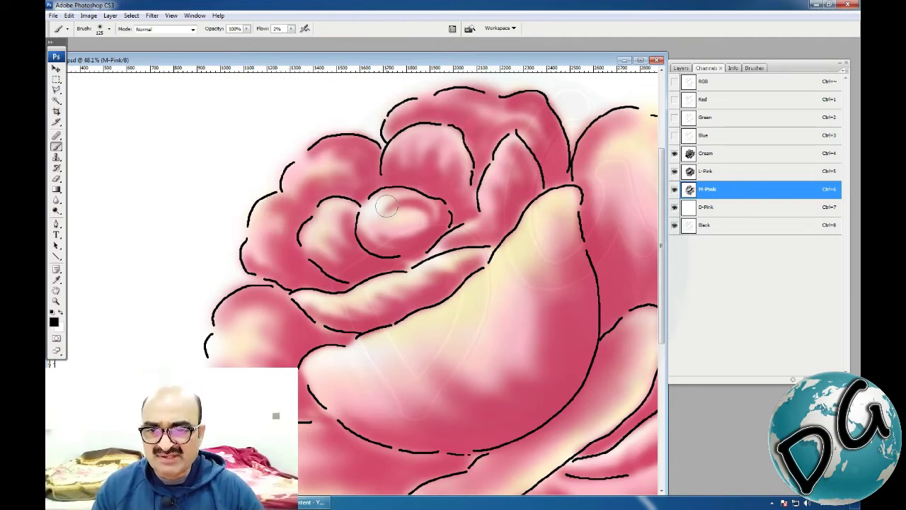
Step: Spread medium pink over the large outer petal on the rose's right side and its lower fold with a 250 px brush
mouse_move(544, 324)
left_mouse_down()
mouse_move(376, 275)
mouse_move(431, 192)
mouse_move(329, 341)
mouse_move(324, 289)
mouse_move(459, 227)
mouse_move(465, 289)
mouse_move(404, 229)
left_mouse_up()
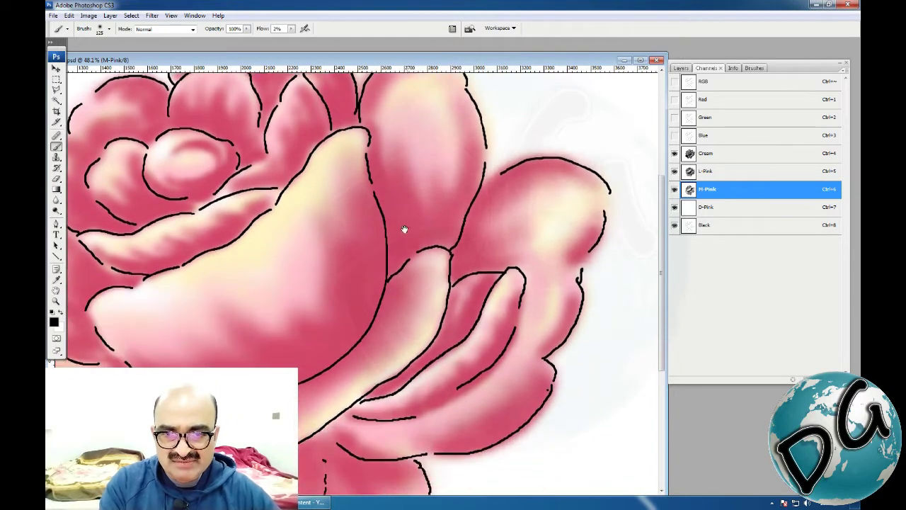
key("]")
key("]")
key("]")
key("]")
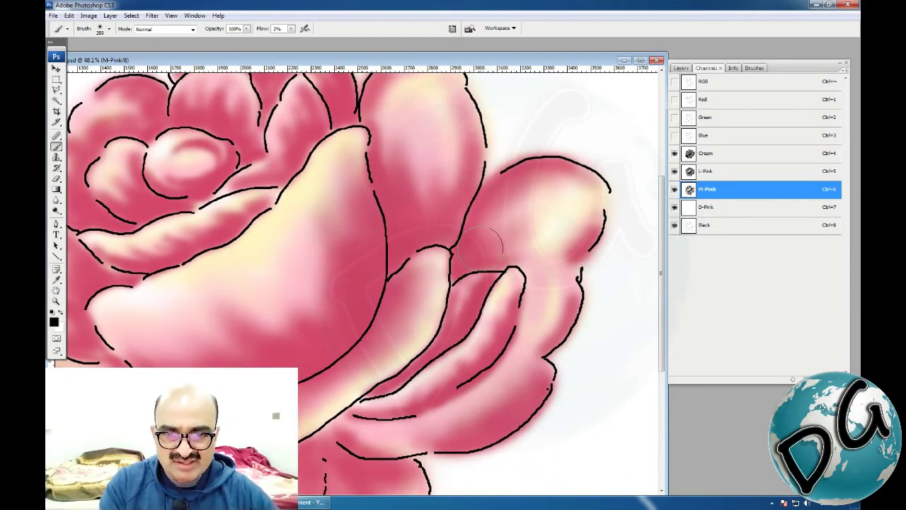
mouse_move(480, 246)
left_mouse_down()
mouse_move(535, 192)
mouse_move(587, 192)
mouse_move(532, 234)
mouse_move(542, 247)
mouse_move(524, 263)
mouse_move(535, 266)
mouse_move(554, 301)
mouse_move(513, 374)
mouse_move(446, 423)
mouse_move(366, 434)
left_mouse_up()
left_click_drag(592, 196, 577, 228)
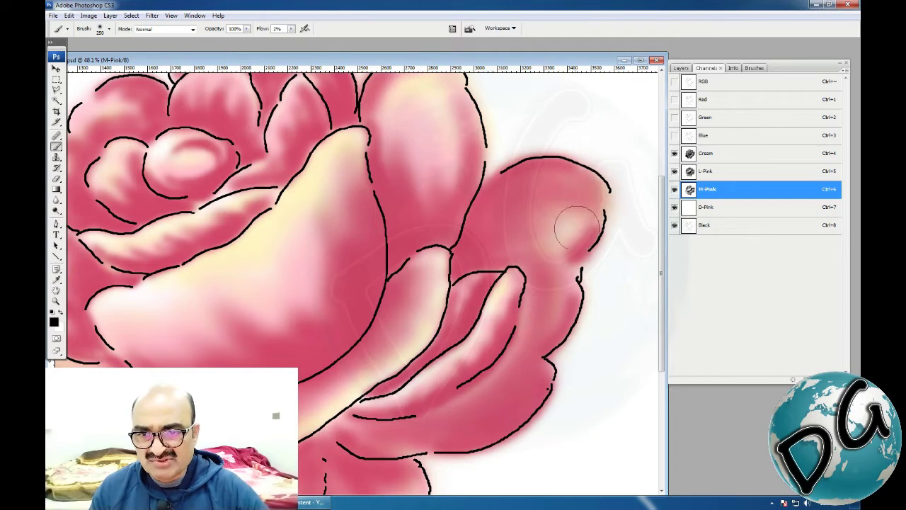
Step: Deepen the tall upper right petal with medium pink at 250 px, stroking between its base and its tip
scroll(411, 158, "up", 3)
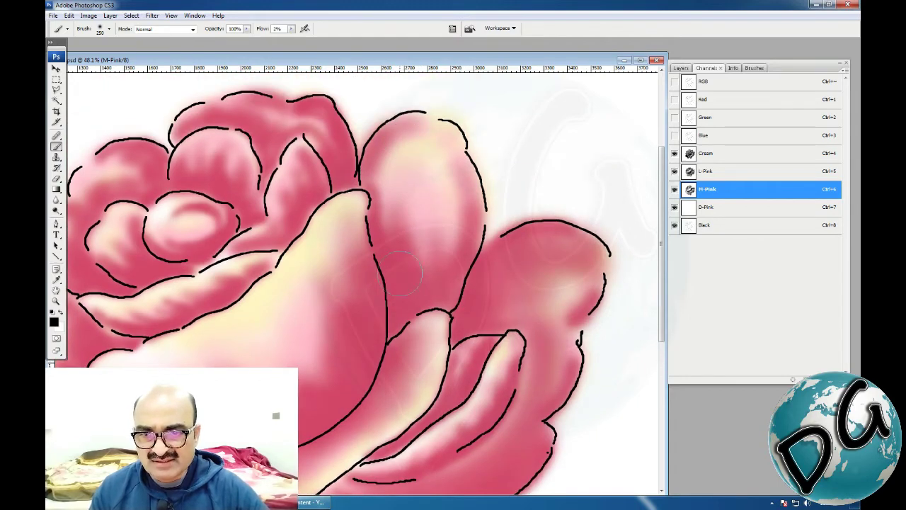
mouse_move(400, 273)
left_mouse_down()
mouse_move(384, 234)
mouse_move(388, 172)
mouse_move(419, 134)
left_mouse_up()
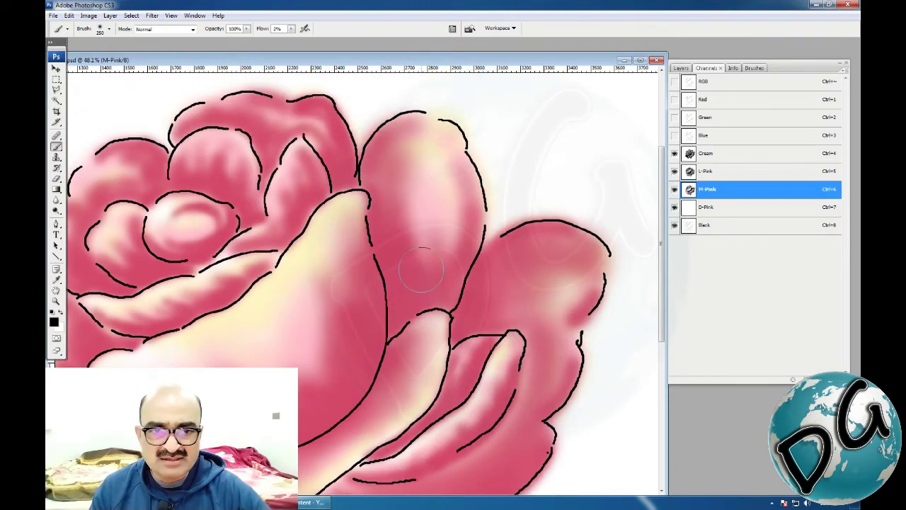
mouse_move(421, 269)
left_mouse_down()
mouse_move(414, 202)
mouse_move(427, 177)
mouse_move(446, 220)
mouse_move(463, 197)
mouse_move(429, 174)
mouse_move(424, 144)
left_mouse_up()
Step: Cover the cream areas of the right outer petal and the long folded petal in the L-Pink channel at 250 px
left_click(708, 174)
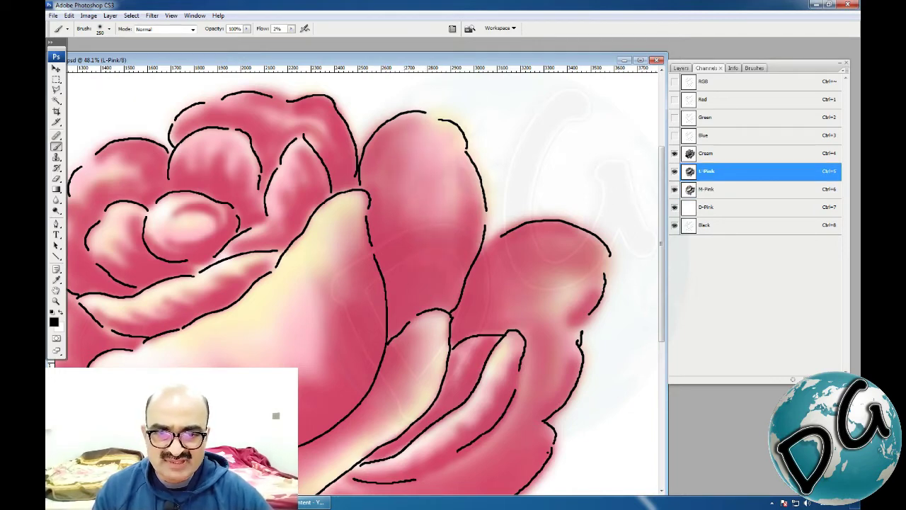
scroll(556, 293, "down", 3)
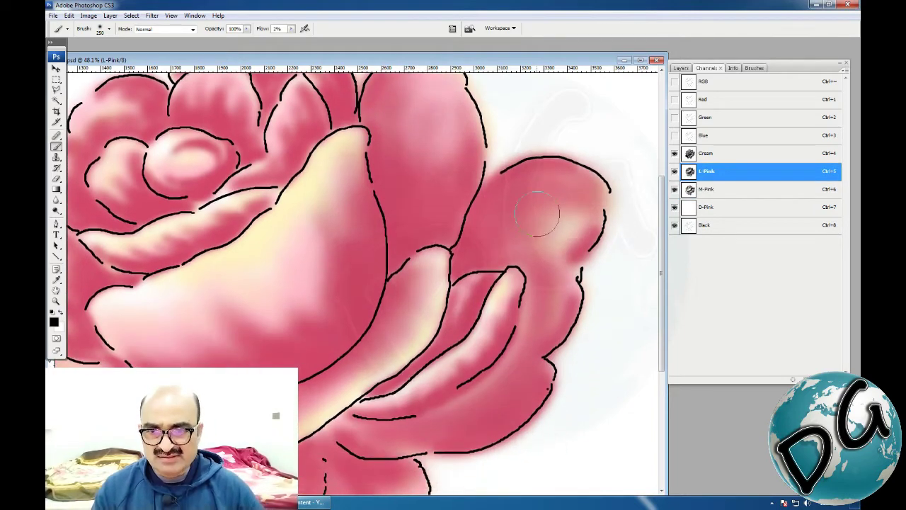
mouse_move(558, 222)
left_mouse_down()
mouse_move(563, 252)
mouse_move(553, 287)
mouse_move(525, 340)
left_mouse_up()
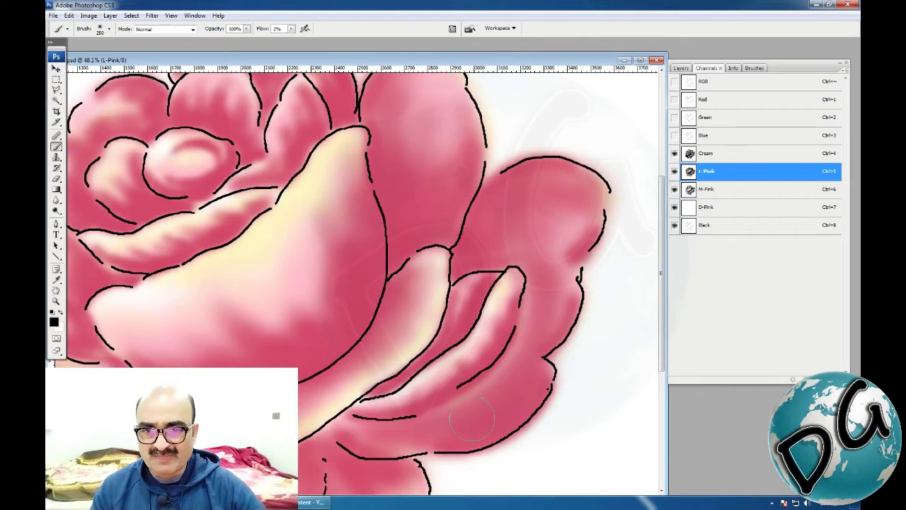
mouse_move(485, 375)
left_mouse_down()
mouse_move(480, 460)
mouse_move(493, 303)
left_mouse_up()
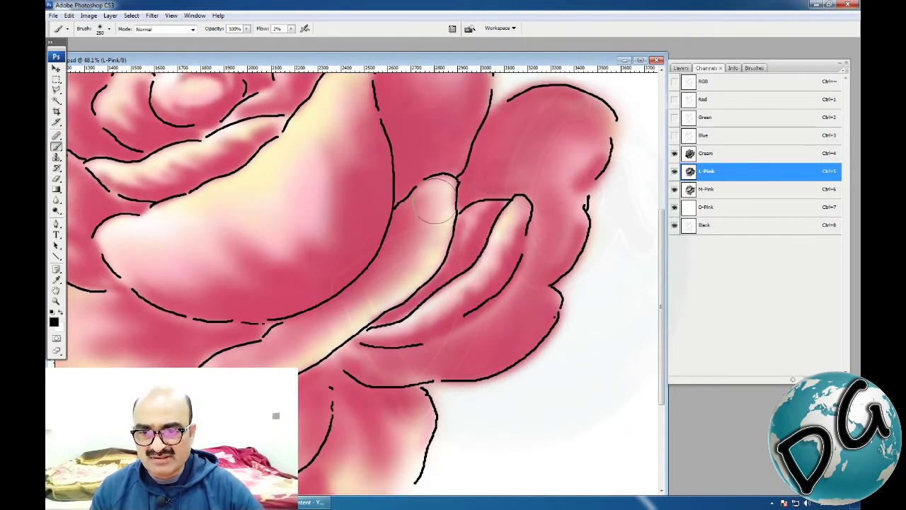
mouse_move(434, 203)
left_mouse_down()
mouse_move(439, 195)
mouse_move(425, 256)
mouse_move(393, 284)
left_mouse_up()
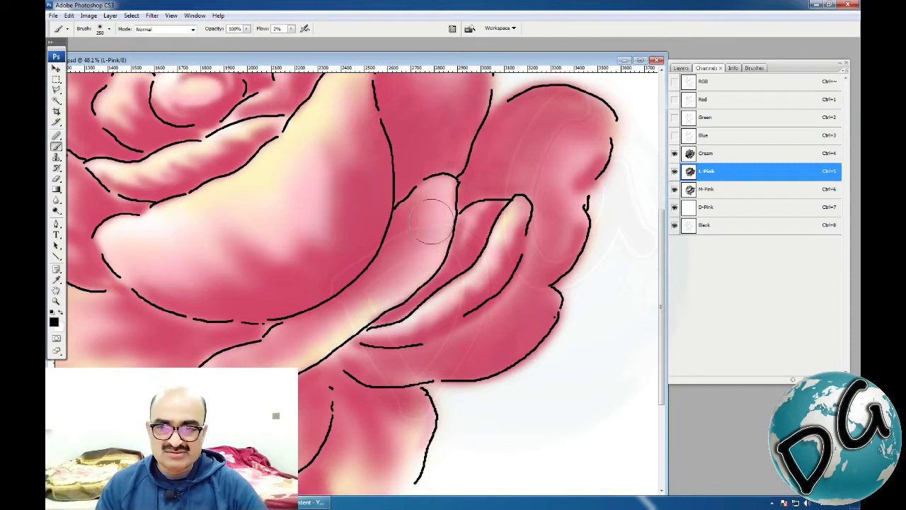
mouse_move(431, 218)
left_mouse_down()
mouse_move(369, 305)
mouse_move(322, 344)
left_mouse_up()
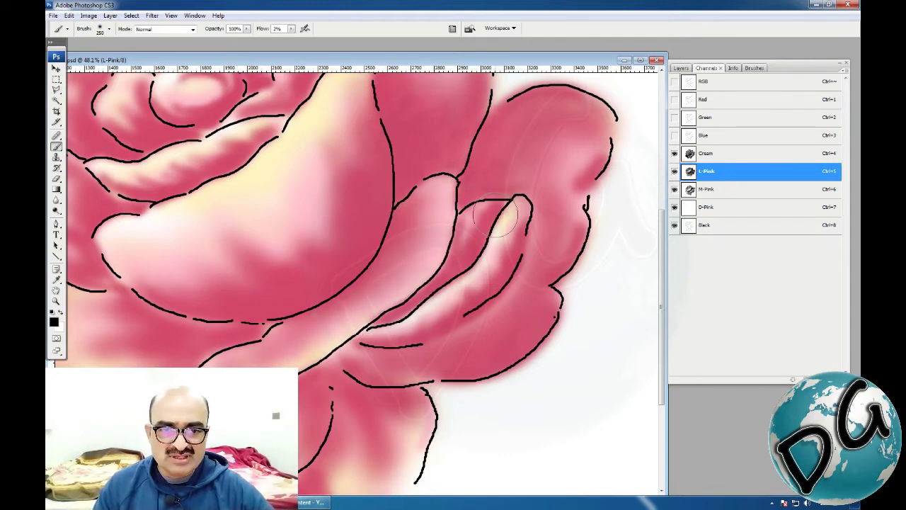
Step: View the whole rose with the Black outline and D-Pink channels hidden to check the shading
key("ctrl+minus")
key("ctrl+minus")
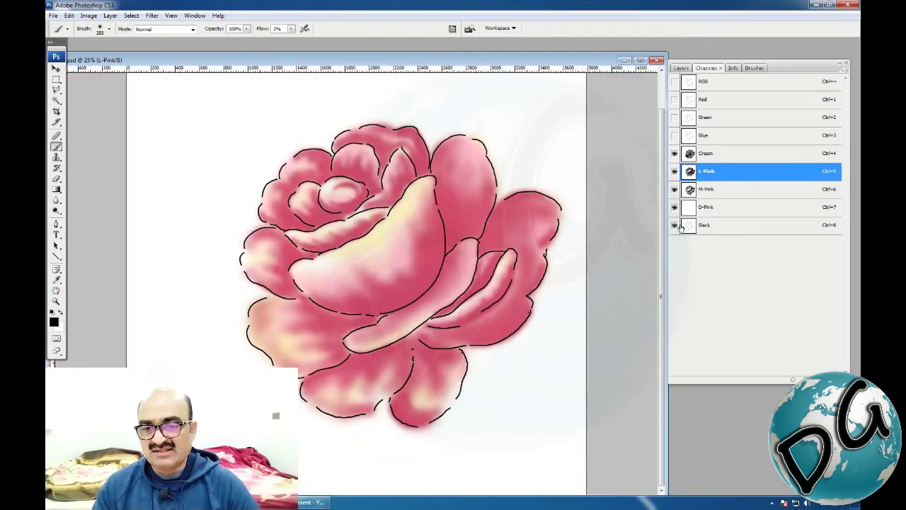
left_click(674, 225)
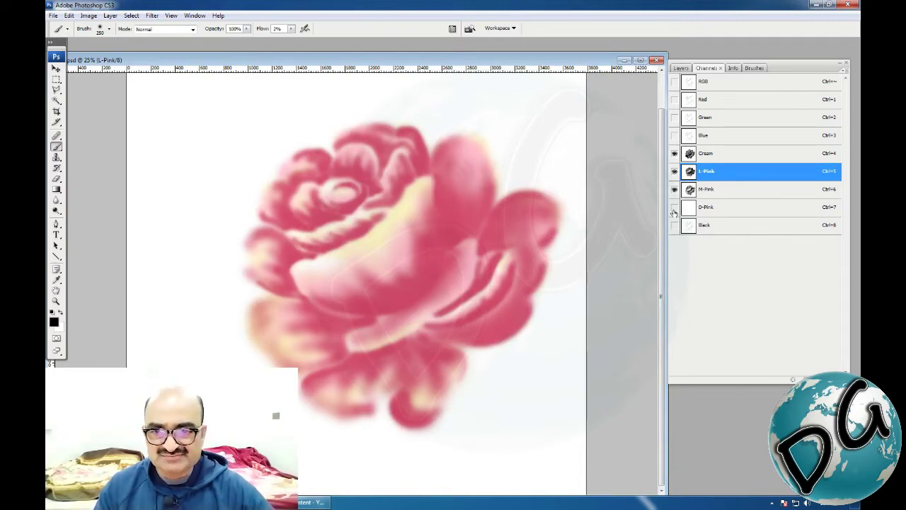
left_click(673, 207)
Step: With the Black outline visible, paint a shadow along the large front petal's right and lower edge in the D-Pink channel at 60 px and 1% flow
left_click(686, 209)
left_click(676, 225)
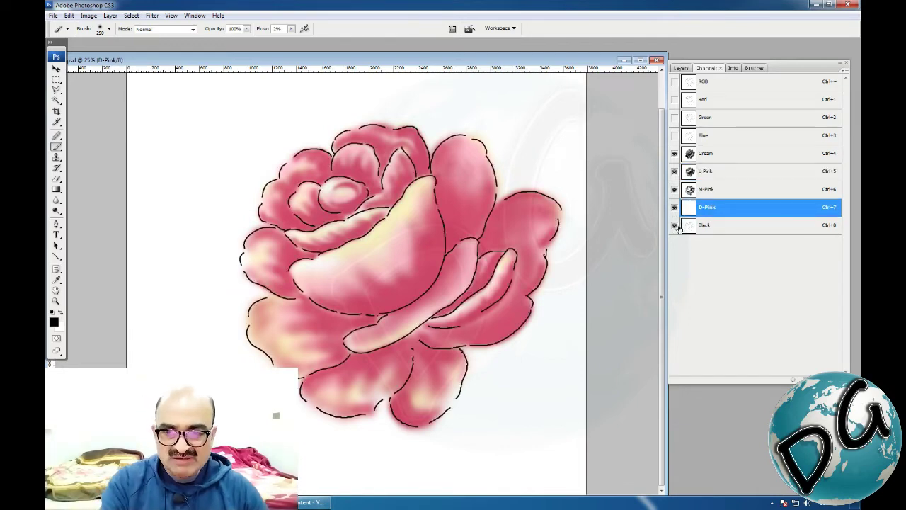
left_click_drag(516, 162, 329, 366)
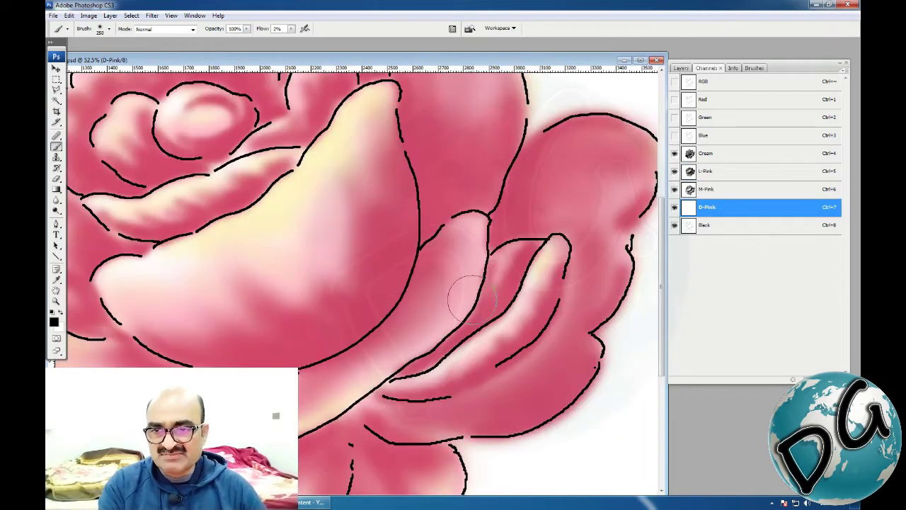
key("bracketleft")
key("bracketleft")
key("bracketleft")
key("bracketleft")
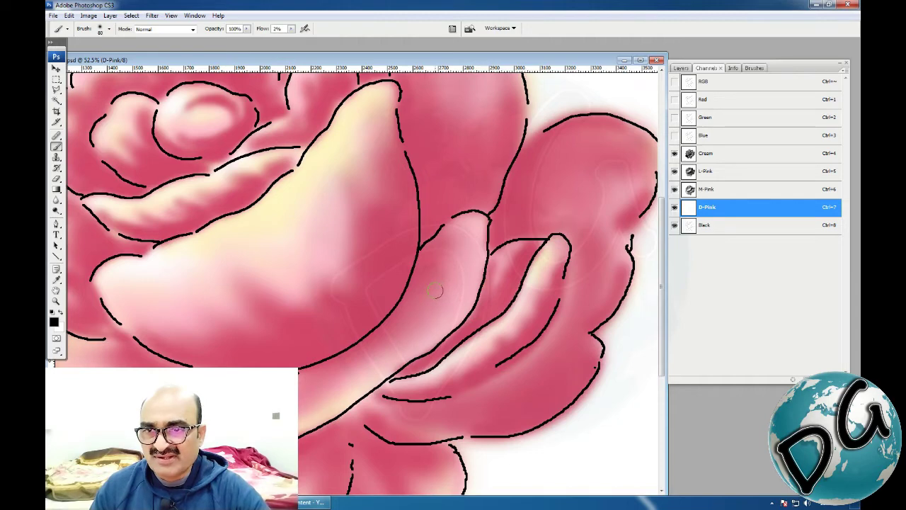
left_click(291, 30)
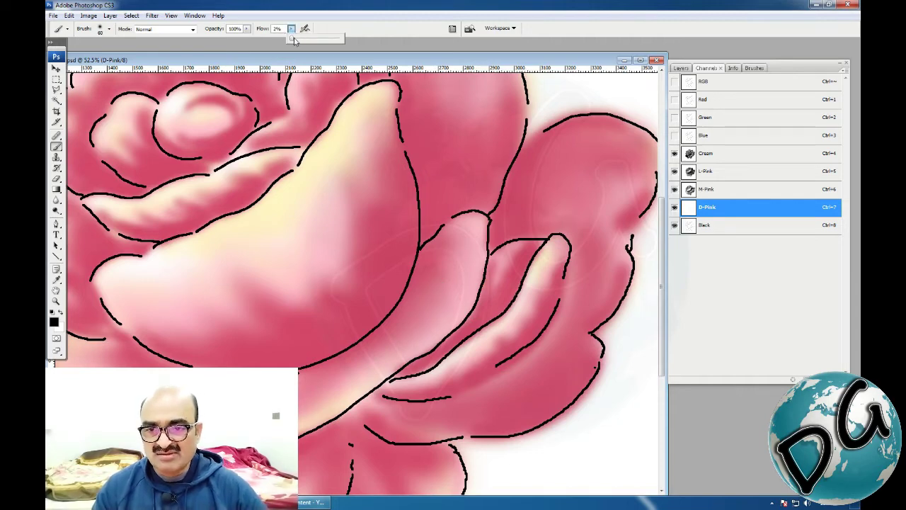
left_click(440, 167)
left_click_drag(443, 161, 191, 451)
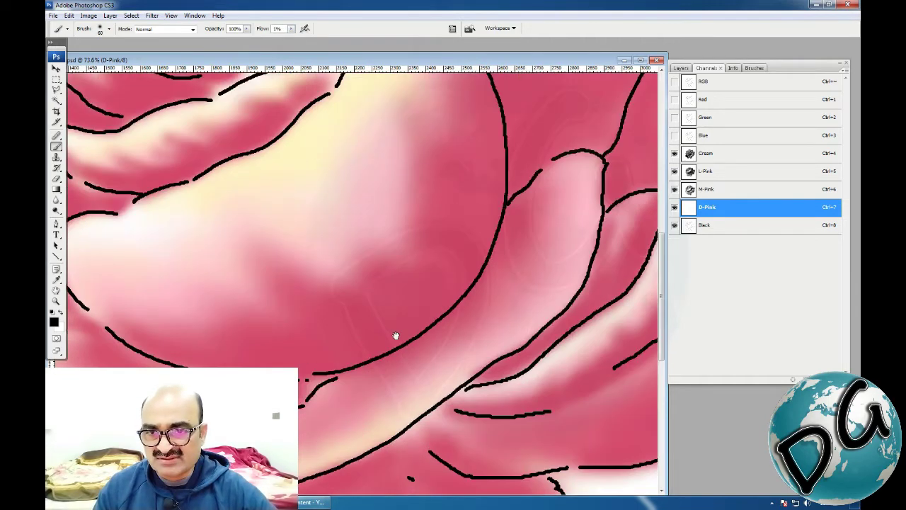
left_click_drag(532, 202, 411, 256)
mouse_move(368, 162)
left_mouse_down()
mouse_move(417, 210)
mouse_move(439, 151)
mouse_move(413, 163)
mouse_move(412, 155)
mouse_move(415, 224)
mouse_move(389, 305)
mouse_move(317, 375)
left_mouse_up()
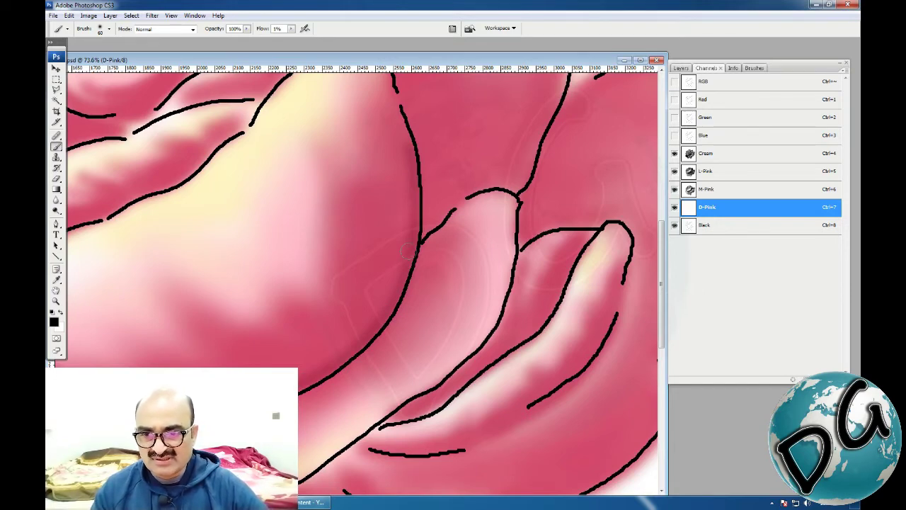
mouse_move(412, 168)
left_mouse_down()
mouse_move(416, 216)
mouse_move(401, 286)
mouse_move(369, 332)
mouse_move(315, 371)
left_mouse_up()
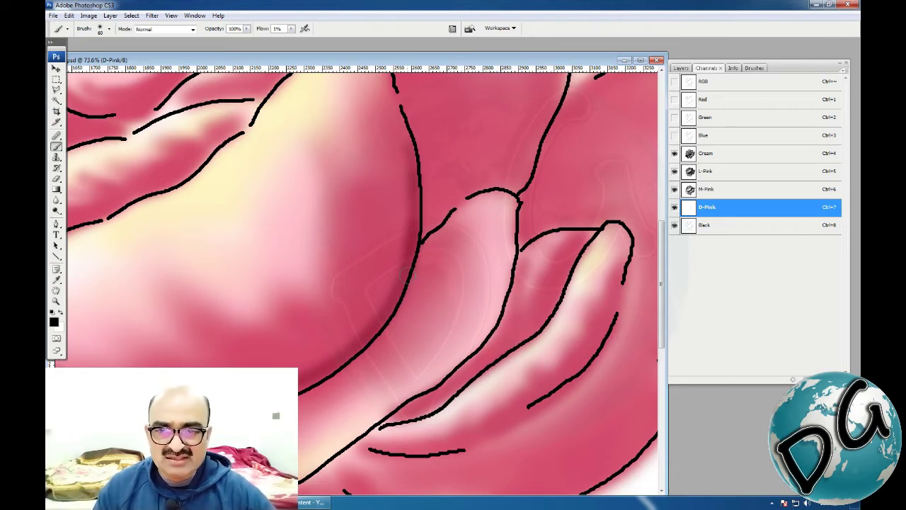
mouse_move(406, 274)
left_mouse_down()
mouse_move(386, 334)
mouse_move(311, 382)
left_mouse_up()
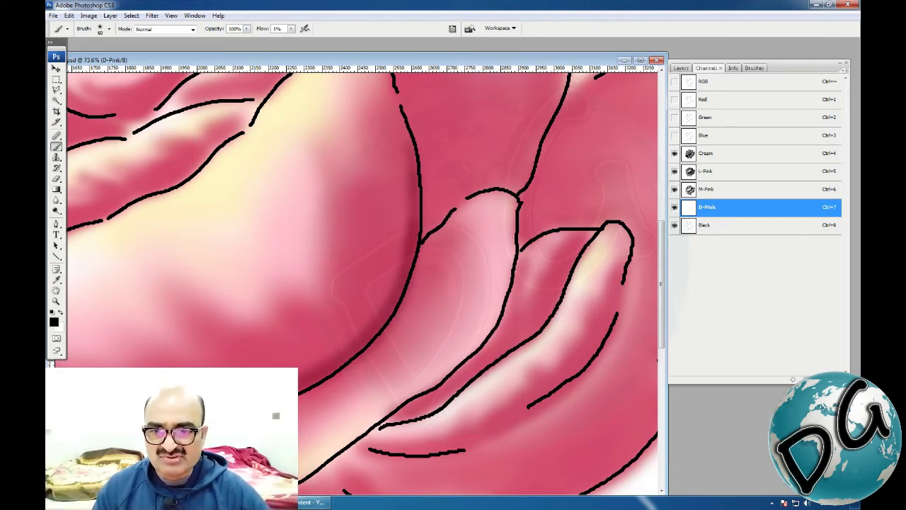
Step: Set the D-Pink channel's spot color to dark maroon #600727 and return to the Brush tool at 80 px
double_click(689, 211)
left_click(404, 191)
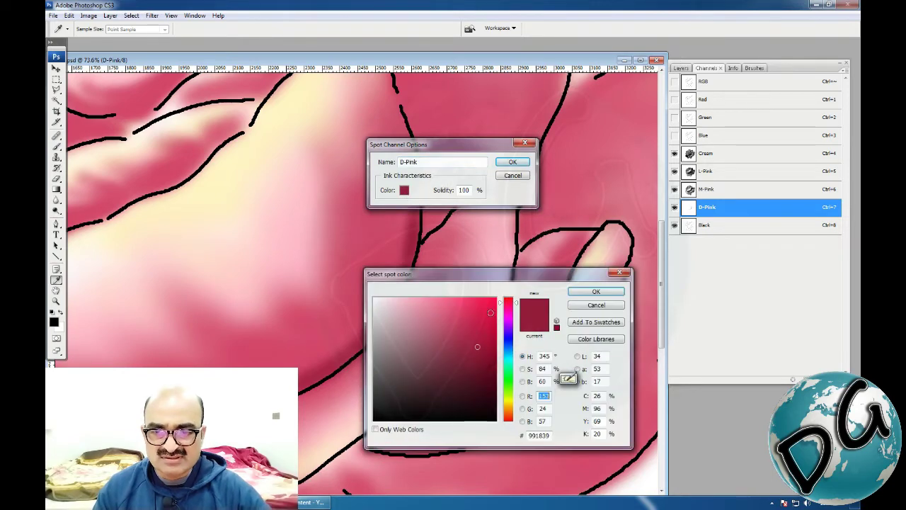
left_click(495, 367)
left_click(596, 293)
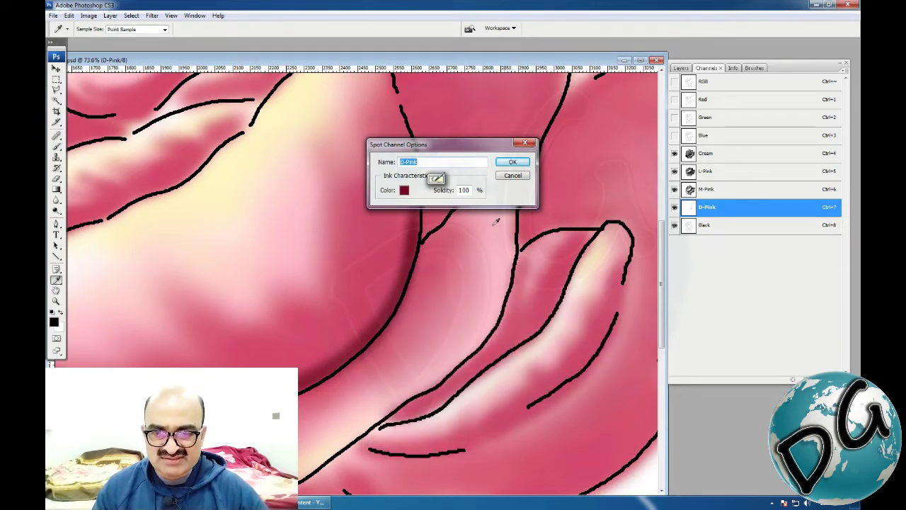
left_click(404, 191)
left_click(487, 374)
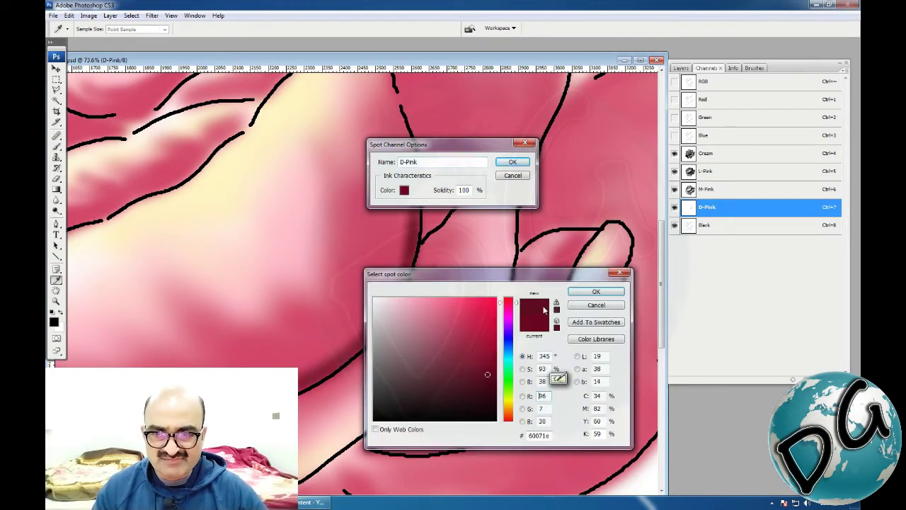
left_click(516, 305)
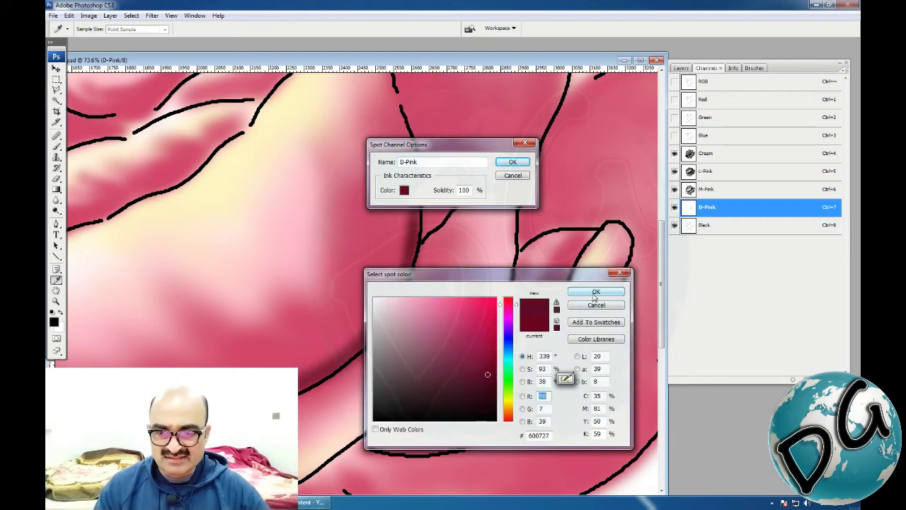
left_click(596, 292)
left_click(513, 163)
key("b")
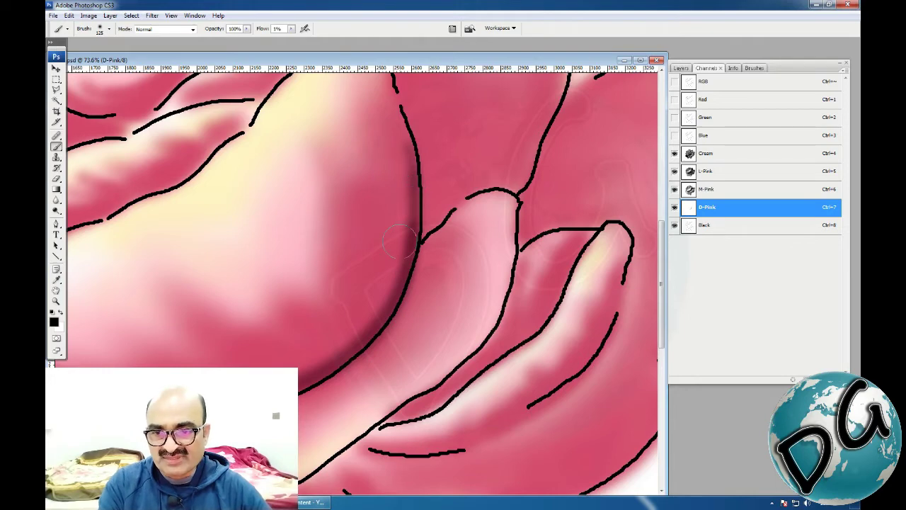
key("bracketright")
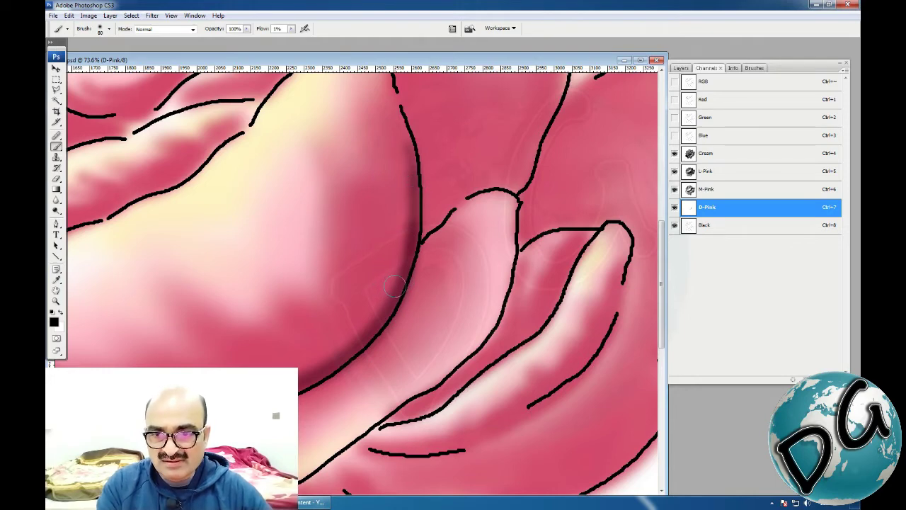
Step: Deepen the D-Pink shadow along the large front petal's right and lower edge with inward streaks at 70 to 80 px
mouse_move(398, 273)
left_mouse_down()
mouse_move(398, 214)
mouse_move(382, 319)
mouse_move(378, 249)
mouse_move(384, 299)
mouse_move(381, 276)
mouse_move(364, 329)
mouse_move(344, 353)
left_mouse_up()
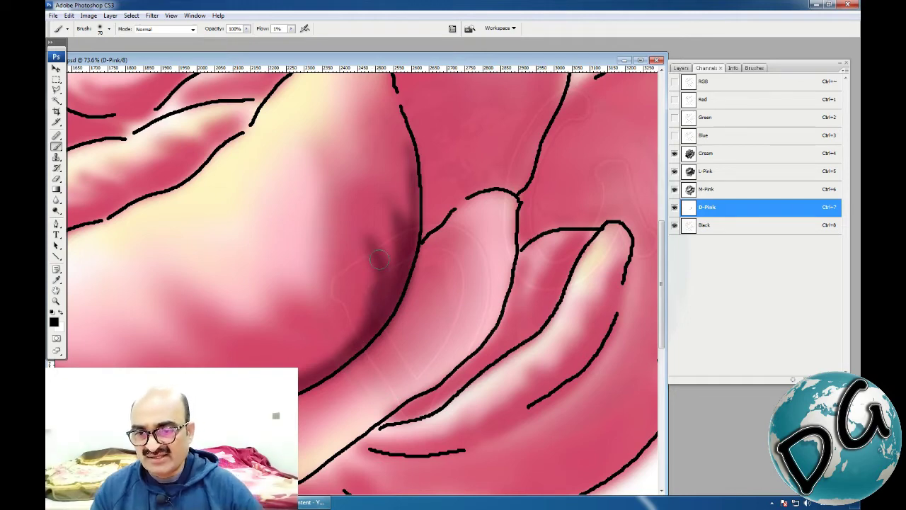
mouse_move(375, 263)
left_mouse_down()
mouse_move(368, 322)
mouse_move(322, 364)
left_mouse_up()
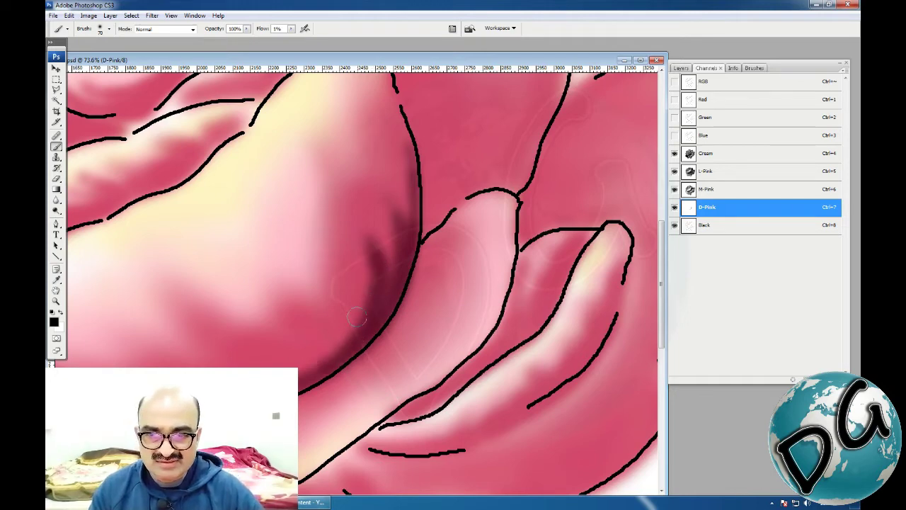
mouse_move(356, 318)
left_mouse_down()
mouse_move(495, 262)
mouse_move(512, 265)
left_mouse_up()
mouse_move(538, 248)
left_mouse_down()
mouse_move(508, 269)
mouse_move(436, 279)
mouse_move(390, 263)
mouse_move(370, 231)
mouse_move(471, 257)
mouse_move(425, 273)
mouse_move(446, 279)
mouse_move(503, 278)
mouse_move(537, 257)
mouse_move(480, 295)
mouse_move(423, 301)
mouse_move(375, 277)
mouse_move(431, 305)
mouse_move(410, 297)
mouse_move(482, 297)
mouse_move(428, 285)
left_mouse_up()
key("bracketright")
key("bracketright")
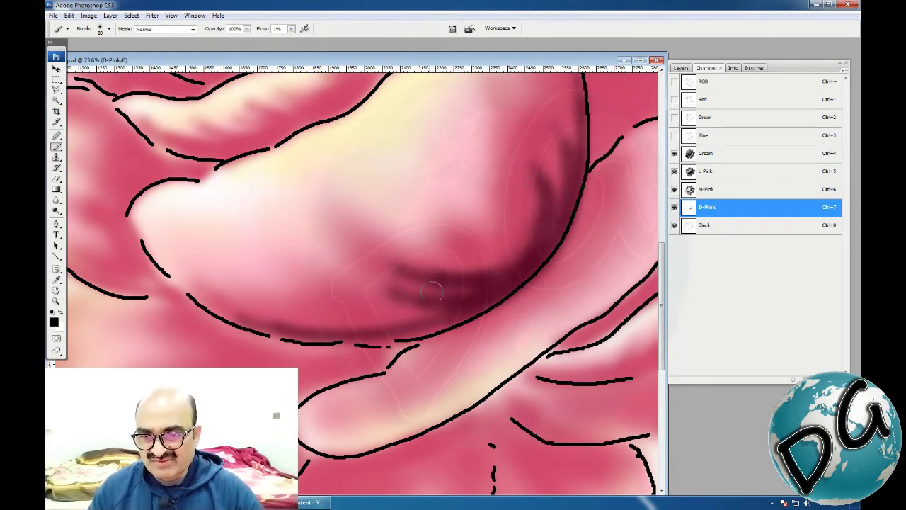
left_click_drag(446, 313, 397, 325)
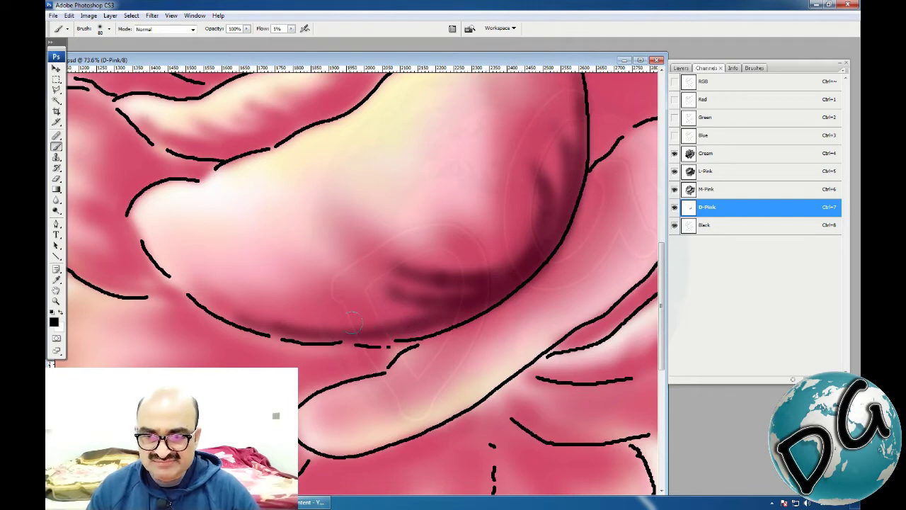
mouse_move(319, 318)
left_mouse_down()
mouse_move(407, 324)
mouse_move(448, 305)
left_mouse_up()
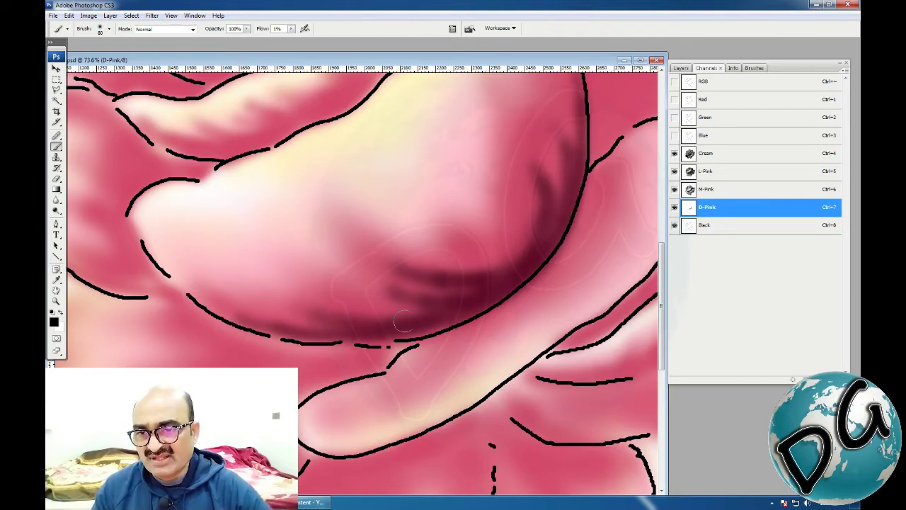
Step: Shade the base and side edges of the tall petal behind the front petal in D-Pink, enlarging the brush from 80 to 175 px
mouse_move(514, 291)
left_mouse_down()
mouse_move(405, 324)
mouse_move(390, 338)
mouse_move(304, 167)
mouse_move(304, 245)
mouse_move(335, 331)
mouse_move(323, 400)
mouse_move(358, 362)
mouse_move(398, 343)
mouse_move(418, 347)
mouse_move(340, 378)
mouse_move(404, 346)
mouse_move(344, 379)
mouse_move(312, 241)
mouse_move(312, 152)
left_mouse_up()
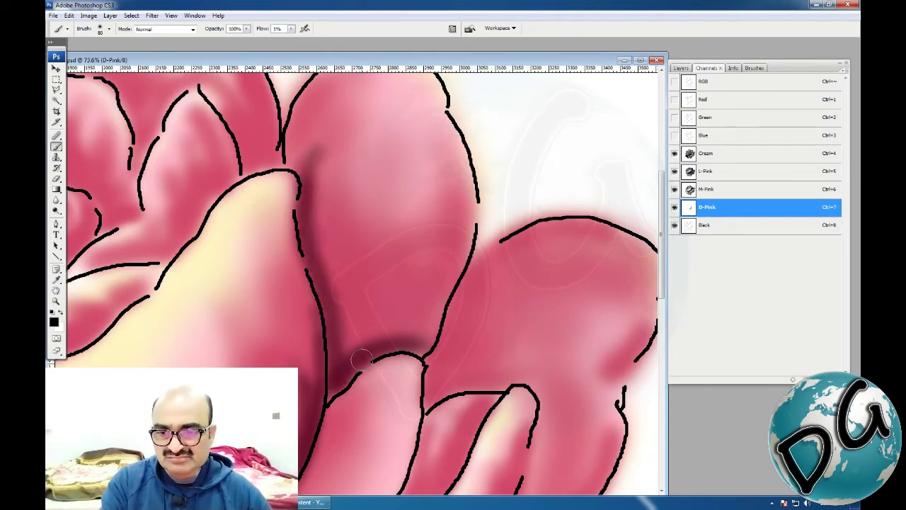
mouse_move(359, 358)
left_mouse_down()
mouse_move(354, 246)
mouse_move(388, 229)
left_mouse_up()
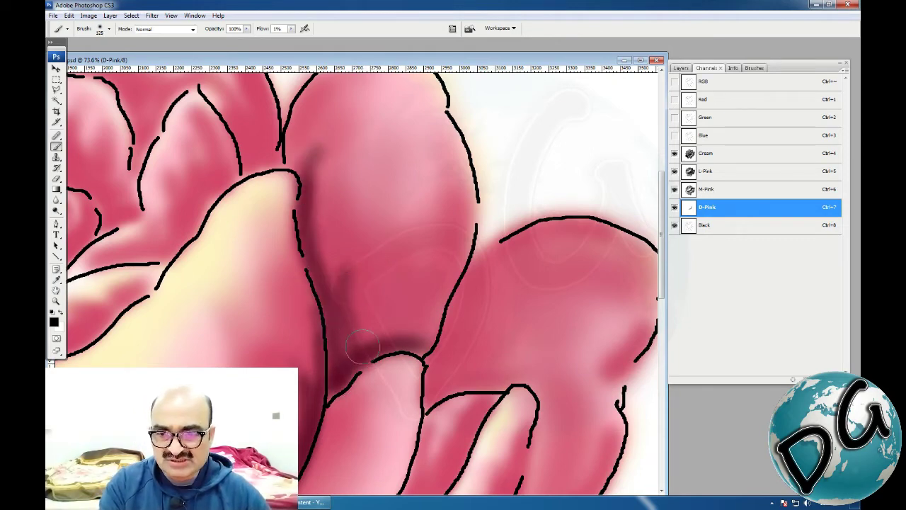
key("bracketright")
key("bracketright")
mouse_move(363, 346)
left_mouse_down()
mouse_move(344, 306)
mouse_move(354, 244)
left_mouse_up()
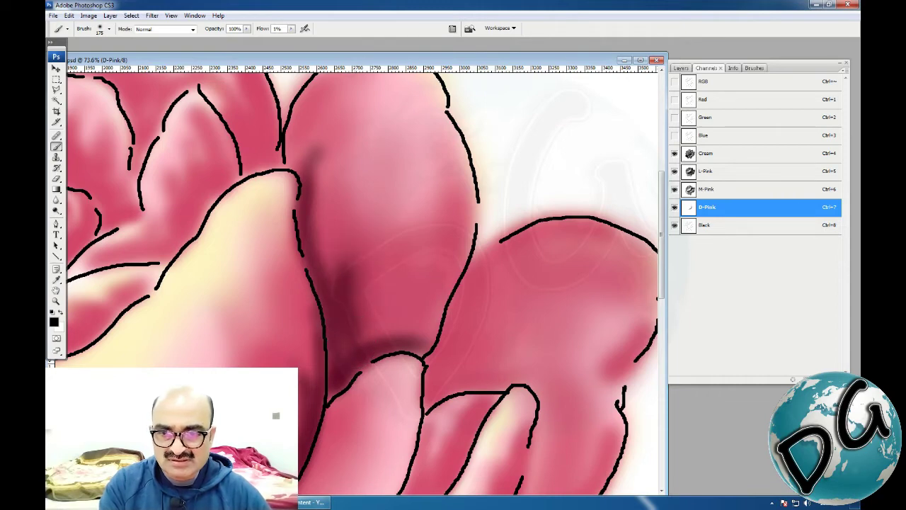
mouse_move(367, 340)
left_mouse_down()
mouse_move(391, 322)
mouse_move(413, 279)
mouse_move(412, 317)
mouse_move(400, 337)
mouse_move(359, 344)
mouse_move(391, 330)
mouse_move(452, 233)
mouse_move(465, 322)
left_mouse_up()
mouse_move(380, 216)
left_mouse_down()
mouse_move(358, 207)
mouse_move(325, 233)
mouse_move(320, 286)
mouse_move(333, 300)
left_mouse_up()
Step: Paint D-Pink shadows on the rounded right outer petal along its inner edge, base and upper rim, mainly at 90 px
left_click_drag(395, 351, 292, 157)
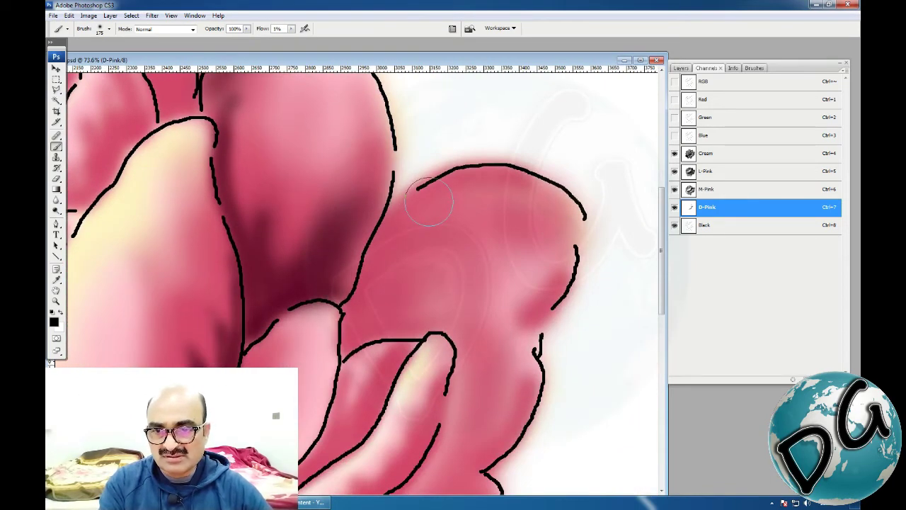
mouse_move(436, 203)
left_mouse_down()
mouse_move(384, 240)
mouse_move(369, 282)
mouse_move(400, 220)
mouse_move(372, 262)
mouse_move(356, 324)
left_mouse_up()
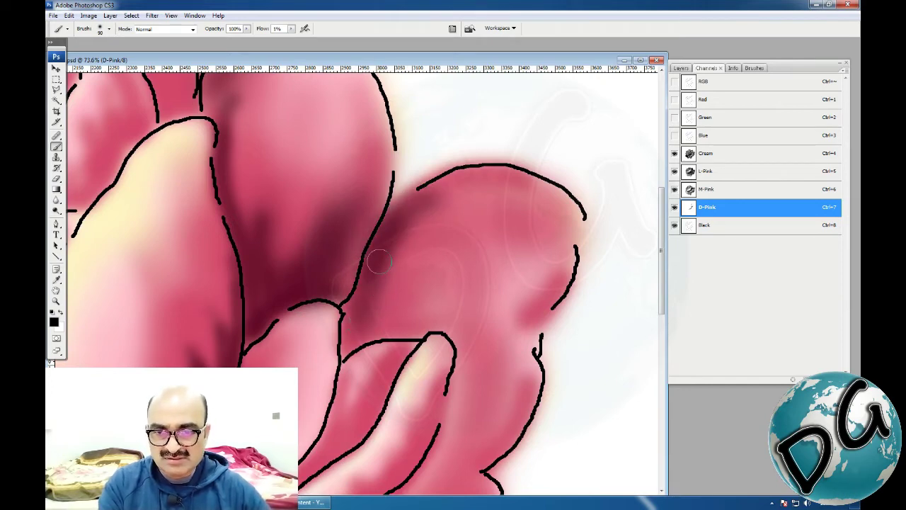
mouse_move(378, 261)
left_mouse_down()
mouse_move(344, 344)
mouse_move(426, 314)
mouse_move(425, 271)
mouse_move(377, 312)
mouse_move(375, 299)
mouse_move(401, 244)
mouse_move(431, 214)
mouse_move(483, 249)
left_mouse_up()
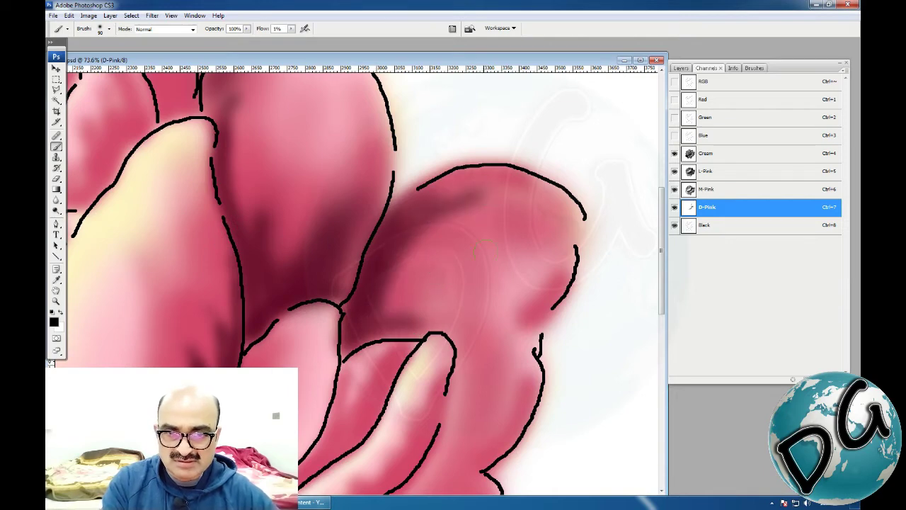
mouse_move(383, 308)
left_mouse_down()
mouse_move(565, 244)
mouse_move(513, 179)
mouse_move(474, 174)
mouse_move(422, 194)
mouse_move(446, 210)
mouse_move(489, 183)
mouse_move(431, 207)
mouse_move(385, 279)
mouse_move(444, 195)
mouse_move(390, 260)
mouse_move(377, 324)
left_mouse_up()
left_click_drag(502, 340, 502, 267)
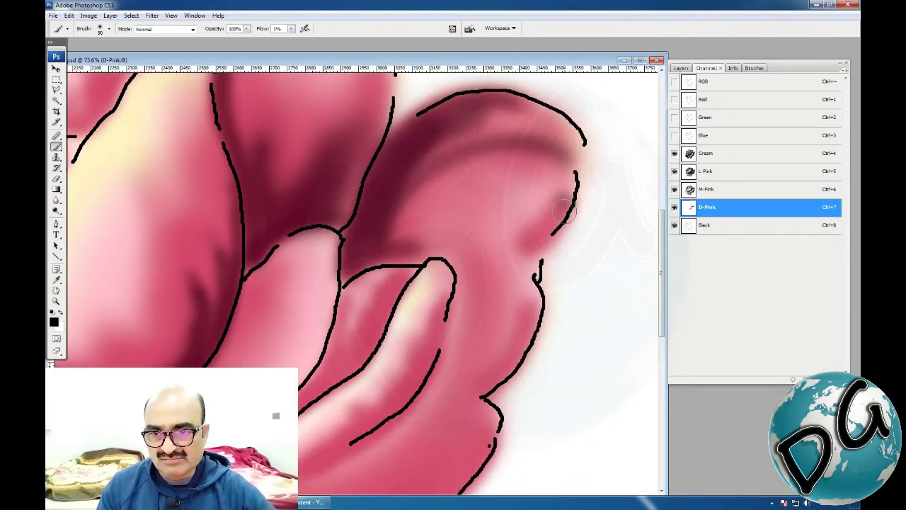
Step: Shade the narrow inner petal beside the curled petal in D-Pink at 60 and 45 px, and touch up its highlight in M-Pink
mouse_move(441, 306)
left_mouse_down()
mouse_move(469, 193)
mouse_move(412, 212)
mouse_move(379, 263)
mouse_move(334, 292)
left_mouse_up()
mouse_move(409, 200)
left_mouse_down()
mouse_move(358, 269)
mouse_move(286, 309)
left_mouse_up()
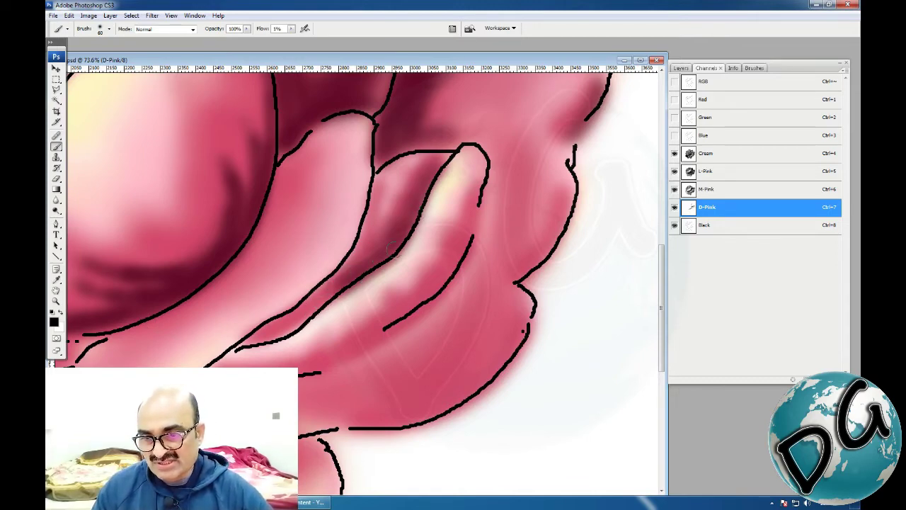
mouse_move(340, 280)
left_mouse_down()
mouse_move(289, 332)
mouse_move(248, 346)
mouse_move(296, 315)
mouse_move(280, 332)
mouse_move(336, 272)
mouse_move(303, 317)
left_mouse_up()
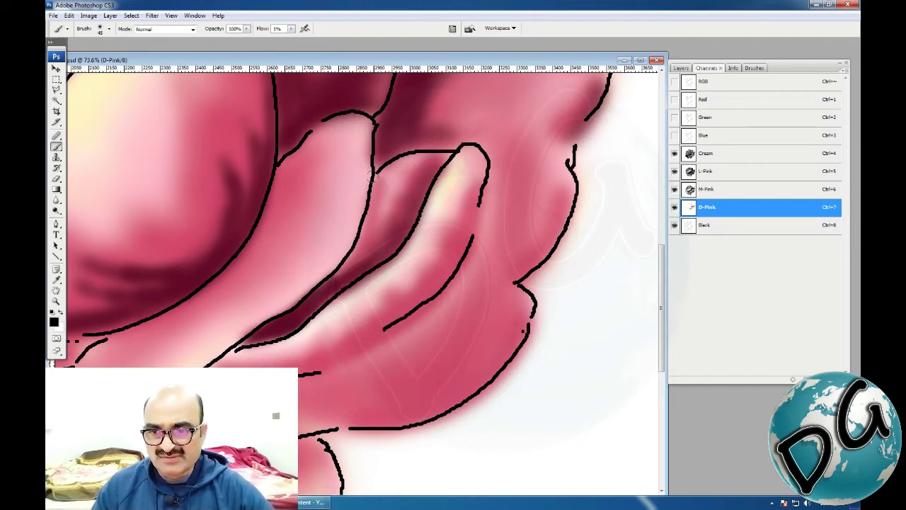
mouse_move(373, 175)
left_mouse_down()
mouse_move(362, 254)
mouse_move(346, 270)
mouse_move(370, 229)
mouse_move(376, 184)
mouse_move(355, 257)
mouse_move(298, 311)
left_mouse_up()
left_click(706, 188)
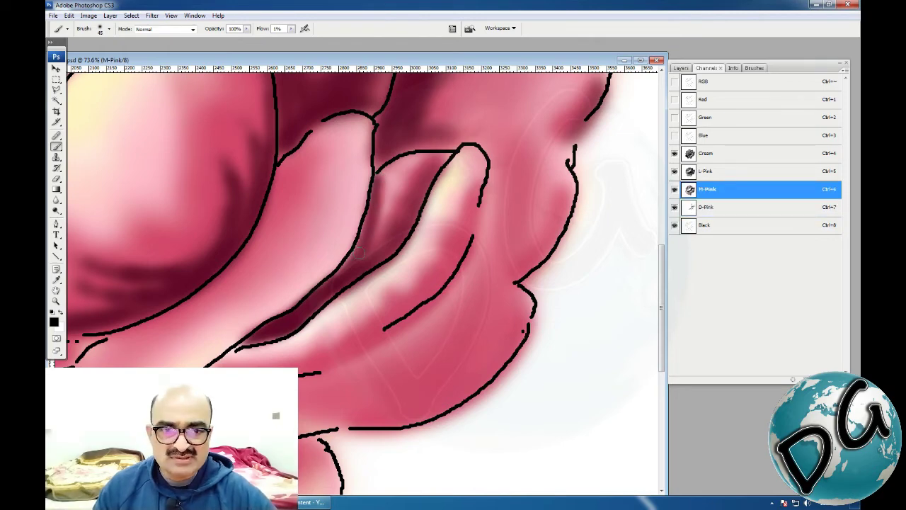
mouse_move(382, 179)
left_mouse_down()
mouse_move(406, 160)
mouse_move(389, 205)
left_mouse_up()
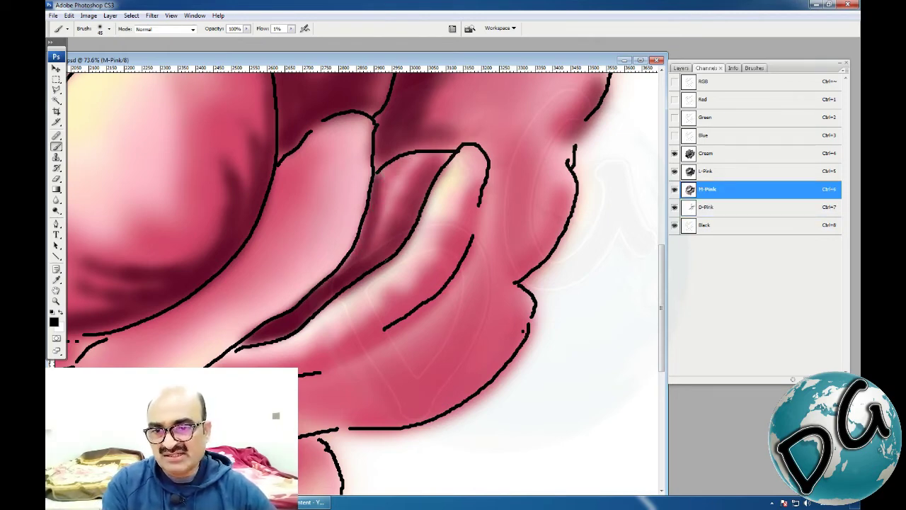
Step: Back in the D-Pink channel, deepen the narrow inner petal at 70 px and shade the curled petal's outer edge with smaller brushes
left_click(688, 207)
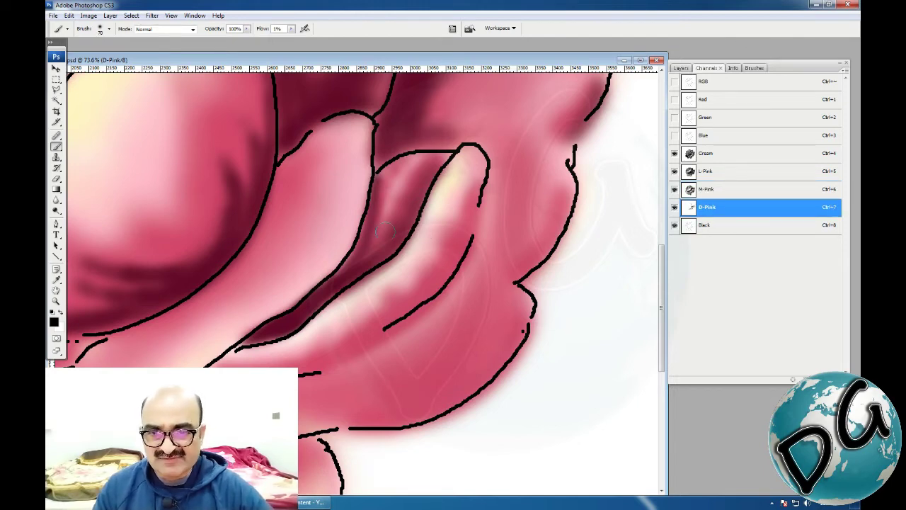
mouse_move(370, 255)
left_mouse_down()
mouse_move(372, 219)
mouse_move(424, 167)
left_mouse_up()
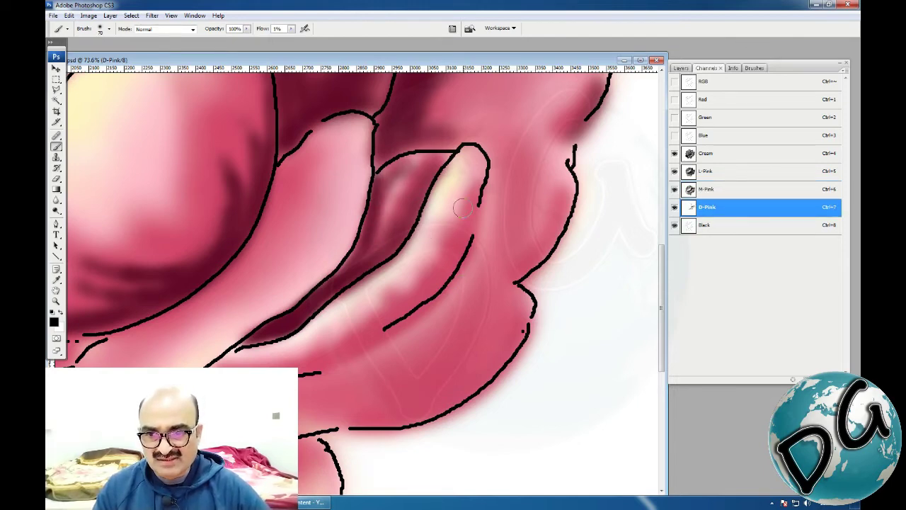
mouse_move(461, 207)
left_mouse_down()
mouse_move(476, 204)
mouse_move(458, 256)
mouse_move(351, 348)
mouse_move(378, 334)
left_mouse_up()
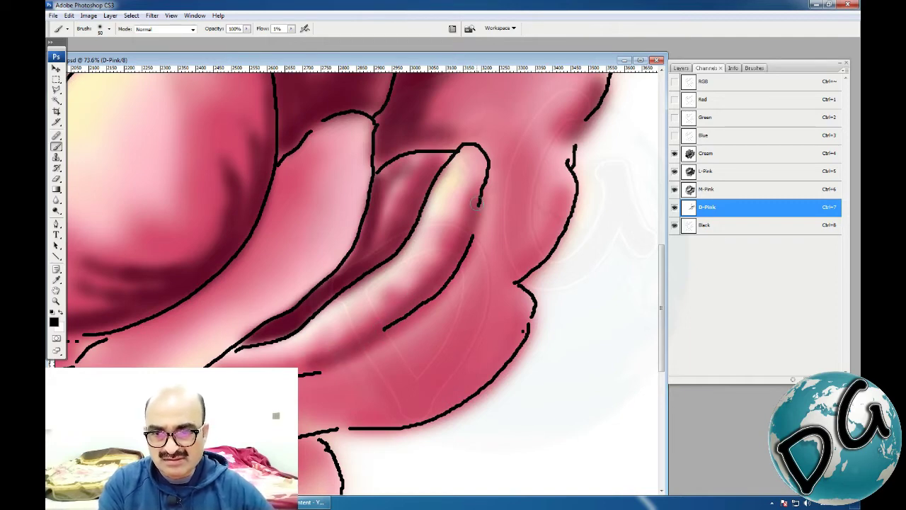
mouse_move(477, 203)
left_mouse_down()
mouse_move(445, 278)
mouse_move(384, 341)
mouse_move(330, 363)
mouse_move(262, 365)
left_mouse_up()
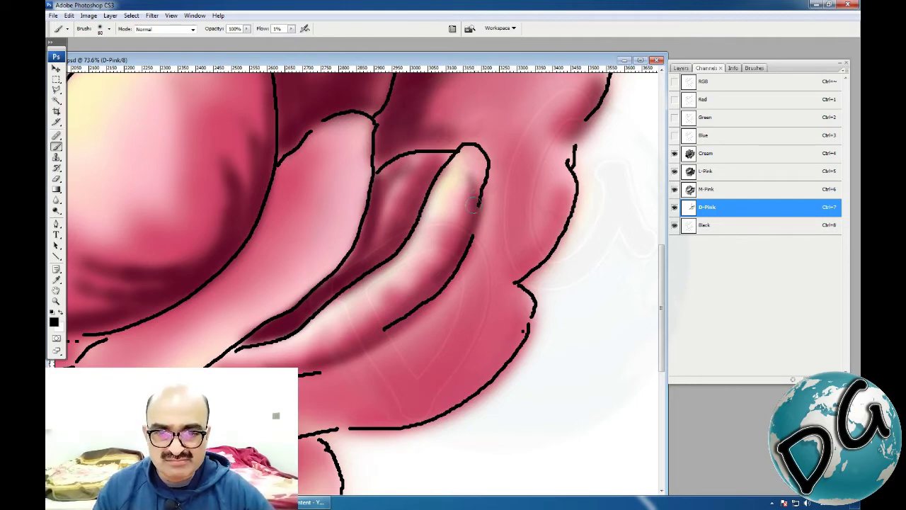
Step: Build up D-Pink shadows and inward streaks along the lower right outer petal's edge, enlarging the brush from 60 to 90 px
left_click_drag(496, 319, 537, 228)
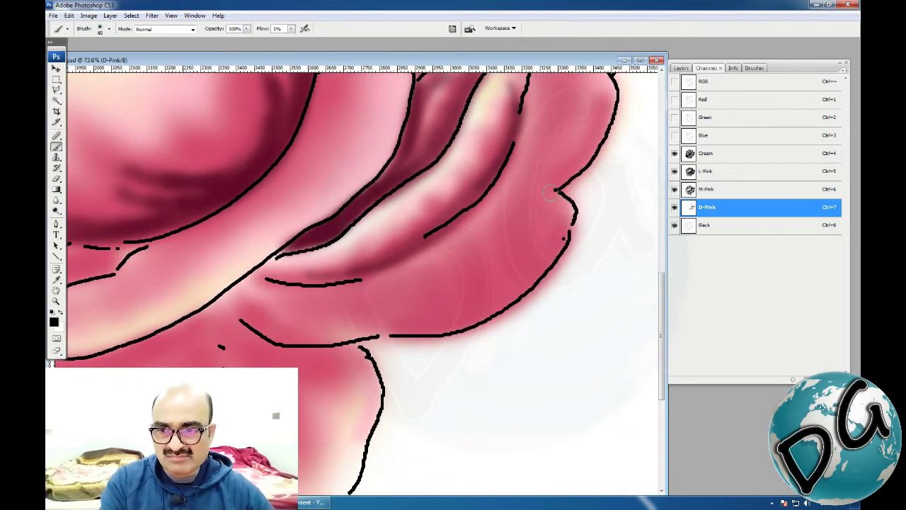
mouse_move(549, 192)
left_mouse_down()
mouse_move(563, 223)
mouse_move(527, 279)
mouse_move(477, 304)
left_mouse_up()
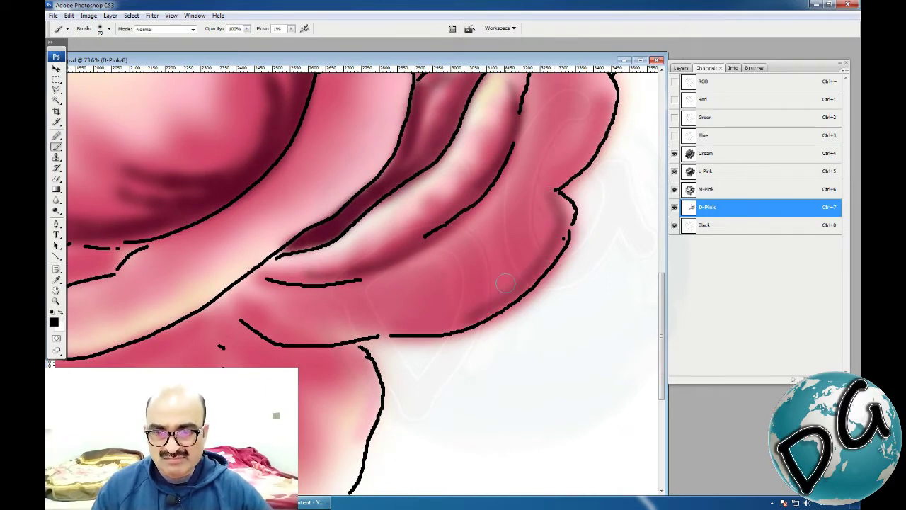
mouse_move(557, 224)
left_mouse_down()
mouse_move(523, 273)
mouse_move(488, 304)
mouse_move(413, 328)
mouse_move(348, 327)
left_mouse_up()
mouse_move(540, 252)
left_mouse_down()
mouse_move(545, 206)
mouse_move(506, 193)
left_mouse_up()
mouse_move(559, 225)
left_mouse_down()
mouse_move(542, 248)
mouse_move(448, 307)
mouse_move(333, 322)
mouse_move(318, 306)
left_mouse_up()
mouse_move(532, 232)
left_mouse_down()
mouse_move(476, 273)
mouse_move(402, 288)
left_mouse_up()
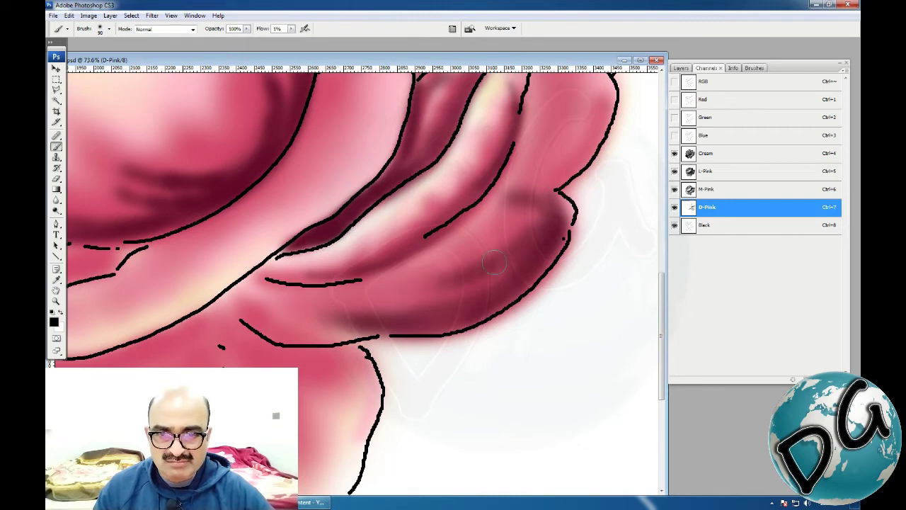
mouse_move(494, 263)
left_mouse_down()
mouse_move(536, 221)
mouse_move(445, 262)
mouse_move(536, 216)
mouse_move(475, 365)
mouse_move(441, 417)
left_mouse_up()
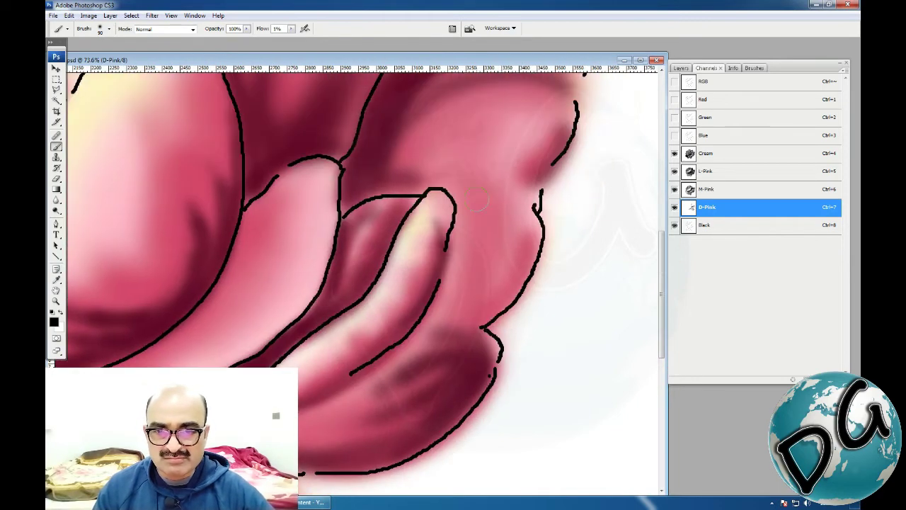
mouse_move(475, 200)
left_mouse_down()
mouse_move(453, 213)
mouse_move(463, 279)
mouse_move(446, 322)
mouse_move(499, 219)
mouse_move(523, 262)
mouse_move(481, 318)
left_mouse_up()
Step: Paint D-Pink shadows at 90 px on the lower petal's base and left edge, with a curved streak down its middle
left_click_drag(344, 406, 576, 189)
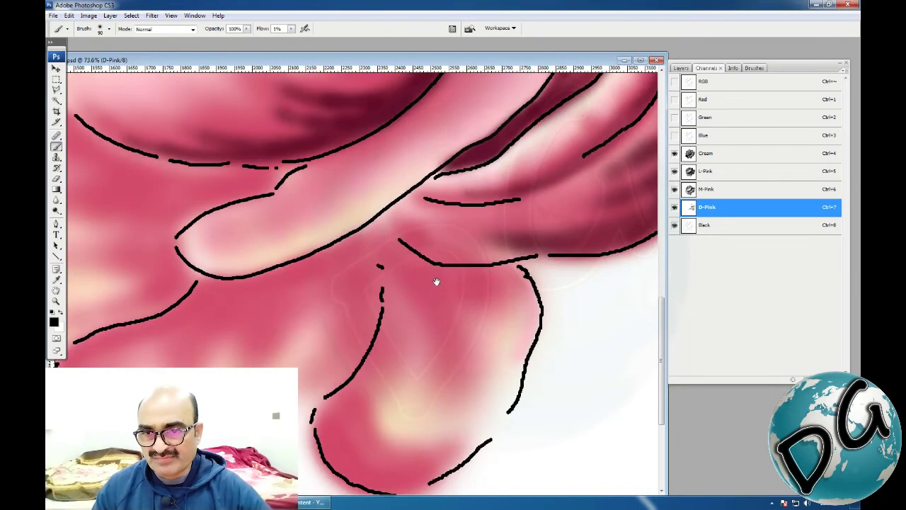
left_click_drag(435, 282, 384, 242)
mouse_move(345, 180)
left_mouse_down()
mouse_move(358, 199)
mouse_move(409, 227)
left_mouse_up()
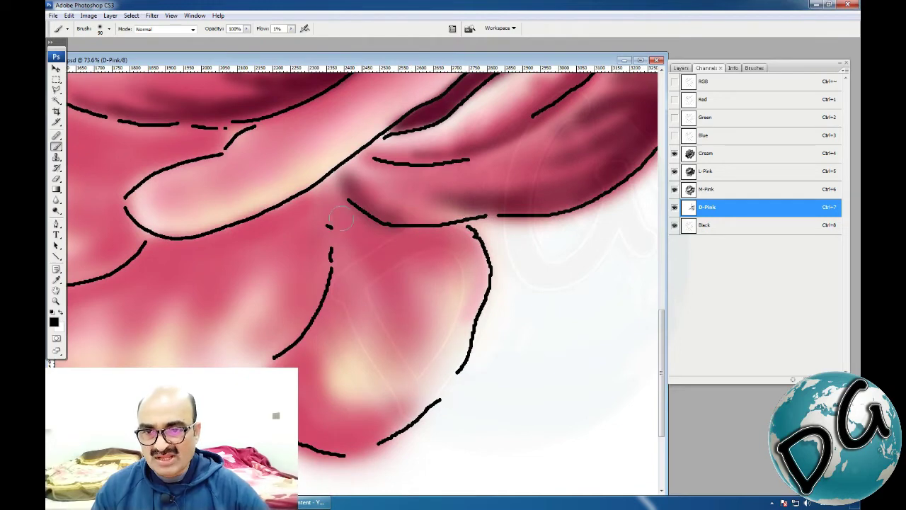
mouse_move(322, 201)
left_mouse_down()
mouse_move(371, 225)
mouse_move(396, 269)
mouse_move(403, 311)
left_mouse_up()
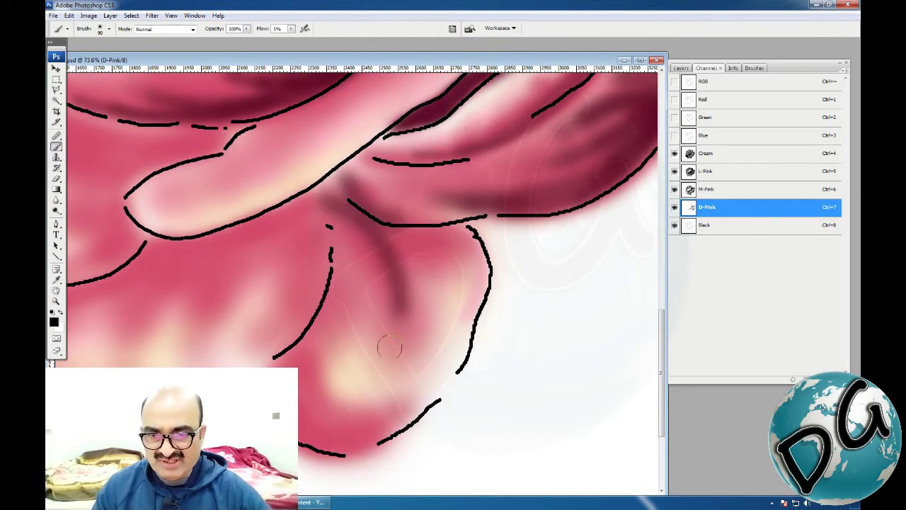
mouse_move(383, 242)
left_mouse_down()
mouse_move(328, 205)
mouse_move(378, 230)
mouse_move(462, 235)
mouse_move(458, 244)
mouse_move(394, 238)
mouse_move(354, 215)
mouse_move(358, 226)
mouse_move(405, 238)
mouse_move(325, 310)
left_mouse_up()
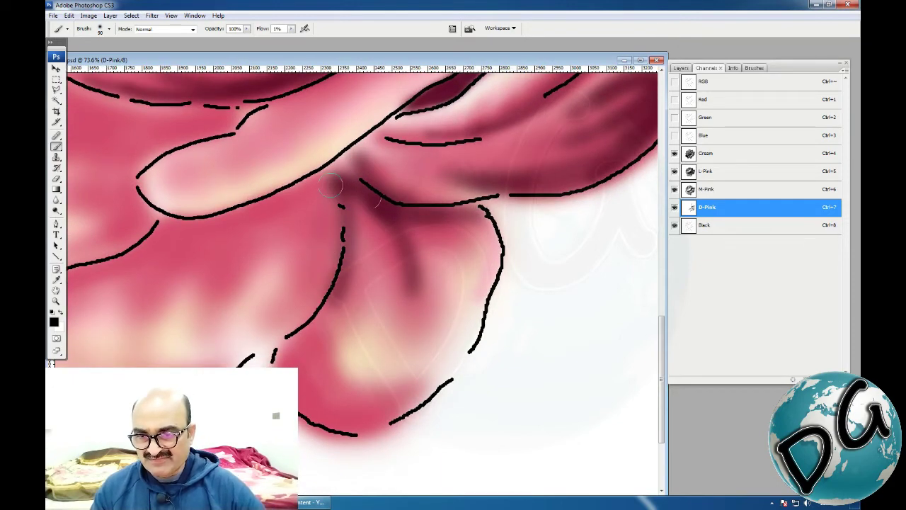
mouse_move(330, 185)
left_mouse_down()
mouse_move(343, 228)
mouse_move(338, 287)
mouse_move(290, 366)
mouse_move(311, 409)
mouse_move(340, 429)
mouse_move(387, 409)
mouse_move(337, 424)
mouse_move(301, 367)
mouse_move(296, 331)
left_mouse_up()
Step: Shade the bottom petal beneath the long folded petal in D-Pink at 90 px, adding streaks from its upper edge
key("space")
left_click_drag(361, 324, 452, 375)
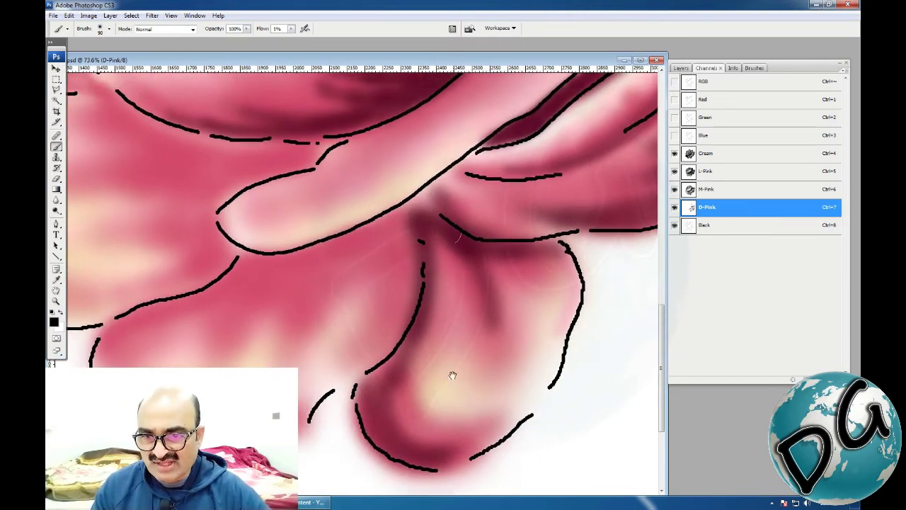
mouse_move(249, 258)
left_mouse_down()
mouse_move(283, 260)
mouse_move(393, 231)
mouse_move(397, 311)
left_mouse_up()
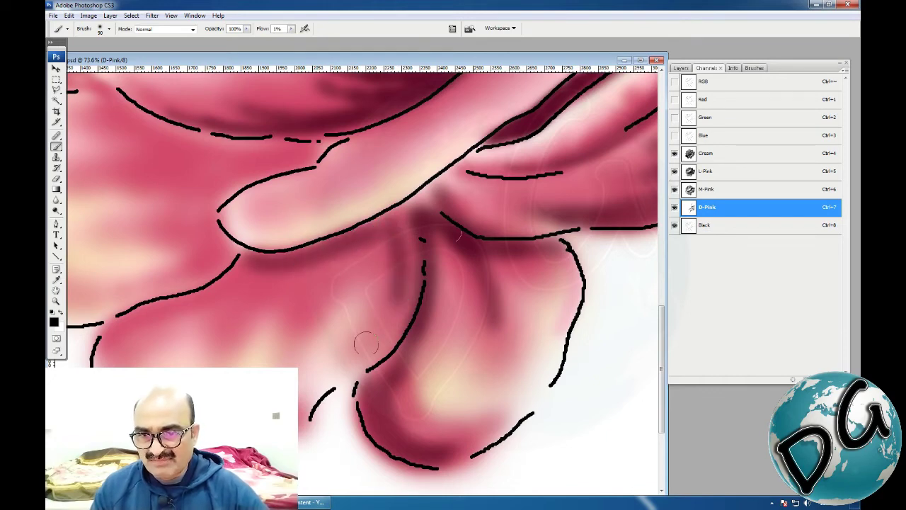
mouse_move(397, 228)
left_mouse_down()
mouse_move(351, 251)
mouse_move(311, 315)
left_mouse_up()
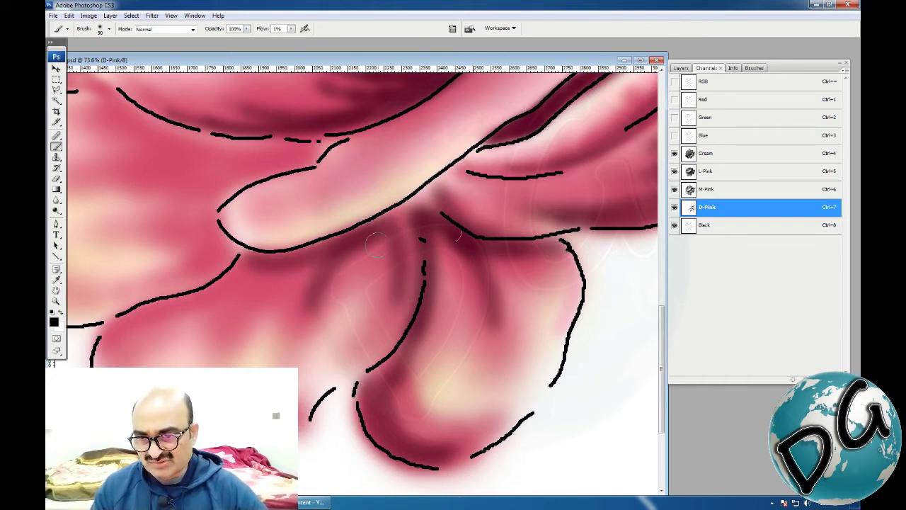
mouse_move(392, 220)
left_mouse_down()
mouse_move(248, 305)
mouse_move(238, 352)
left_mouse_up()
mouse_move(249, 294)
left_mouse_down()
mouse_move(273, 259)
mouse_move(148, 313)
mouse_move(112, 334)
mouse_move(106, 354)
mouse_move(253, 265)
mouse_move(248, 297)
mouse_move(279, 269)
mouse_move(313, 262)
mouse_move(307, 300)
left_mouse_up()
left_click_drag(335, 330, 395, 250)
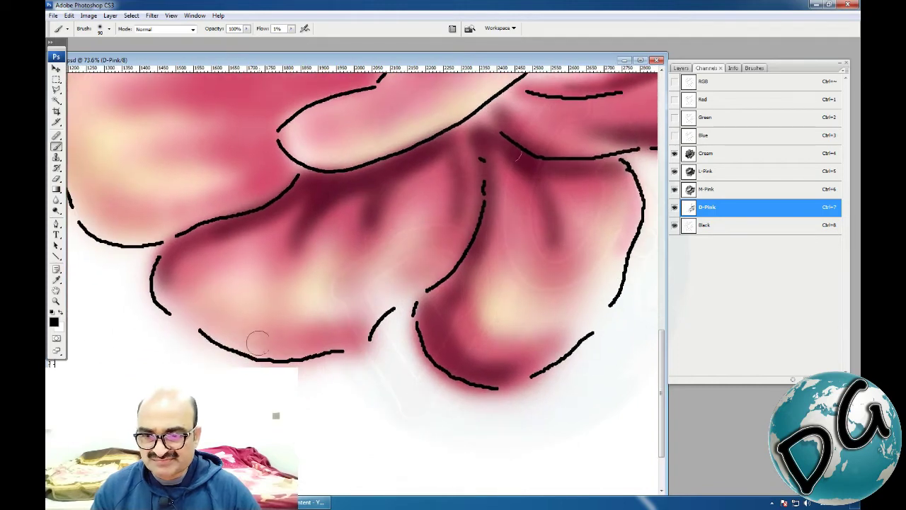
mouse_move(258, 344)
left_mouse_down()
mouse_move(336, 340)
mouse_move(262, 347)
mouse_move(219, 327)
left_mouse_up()
Step: Paint D-Pink shadows at 90 px on the lower left petal beneath the front petal and around the long folded petal's tip
mouse_move(252, 296)
left_mouse_down()
mouse_move(307, 347)
mouse_move(292, 219)
mouse_move(273, 209)
mouse_move(325, 236)
mouse_move(453, 257)
mouse_move(357, 309)
left_mouse_up()
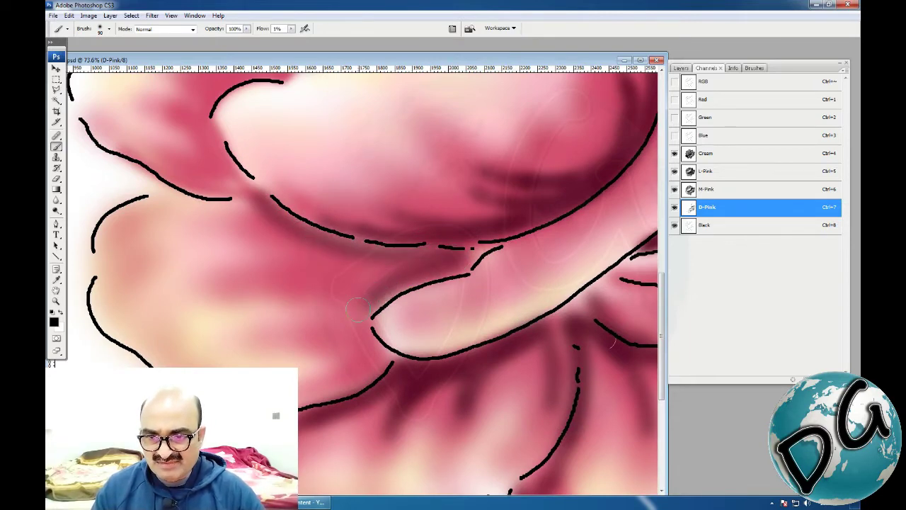
mouse_move(435, 263)
left_mouse_down()
mouse_move(300, 286)
mouse_move(233, 279)
left_mouse_up()
mouse_move(304, 285)
left_mouse_down()
mouse_move(382, 280)
mouse_move(429, 262)
mouse_move(322, 244)
mouse_move(398, 260)
left_mouse_up()
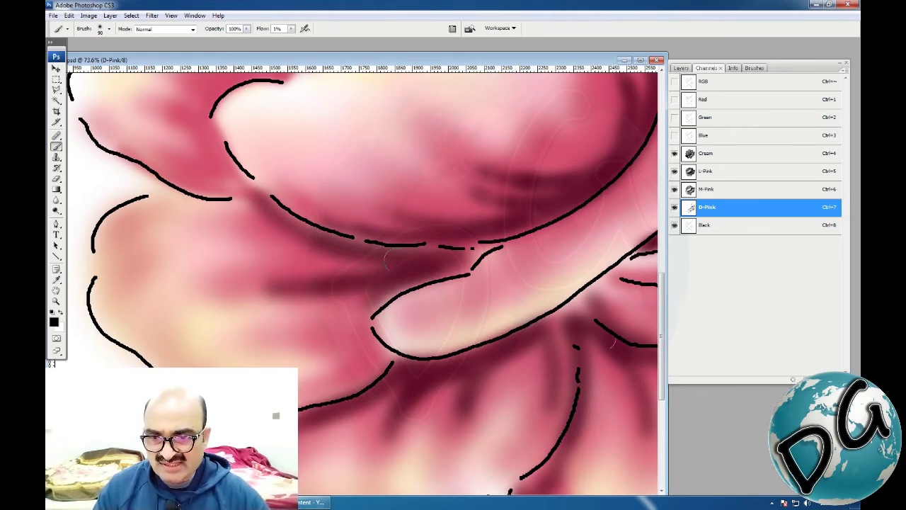
mouse_move(280, 223)
left_mouse_down()
mouse_move(395, 262)
mouse_move(322, 267)
left_mouse_up()
mouse_move(370, 310)
left_mouse_down()
mouse_move(364, 333)
mouse_move(388, 372)
left_mouse_up()
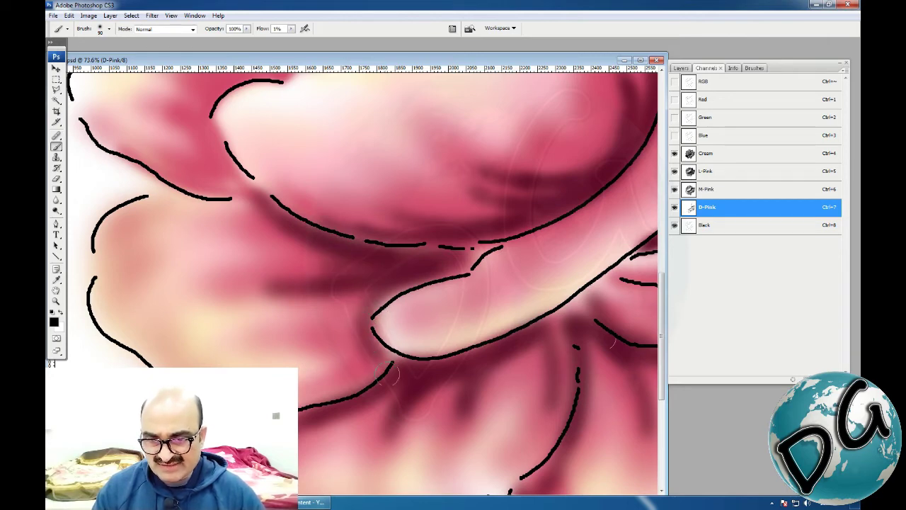
Step: Add D-Pink streaks to the lower left outer petal and shade the base of the petal above it at 90 px
mouse_move(328, 383)
left_mouse_down()
mouse_move(387, 346)
mouse_move(372, 351)
mouse_move(375, 331)
mouse_move(363, 323)
mouse_move(283, 332)
mouse_move(370, 308)
mouse_move(325, 340)
mouse_move(363, 340)
mouse_move(313, 370)
mouse_move(351, 359)
mouse_move(357, 343)
left_mouse_up()
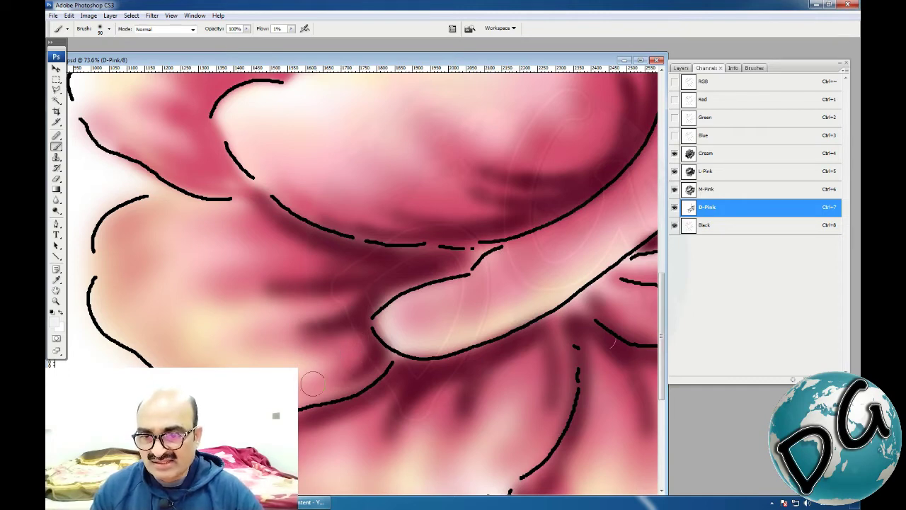
mouse_move(252, 274)
left_mouse_down()
mouse_move(347, 263)
mouse_move(318, 269)
left_mouse_up()
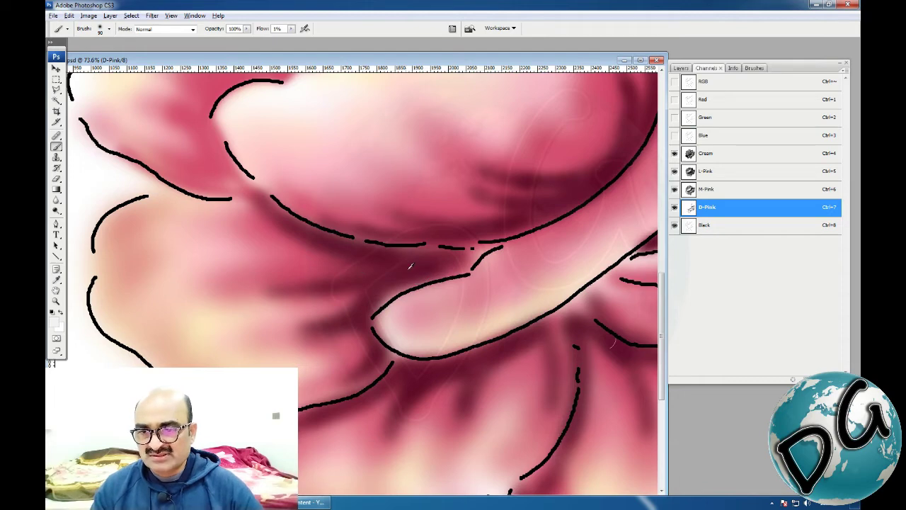
mouse_move(221, 193)
left_mouse_down()
mouse_move(358, 382)
mouse_move(263, 389)
left_mouse_up()
mouse_move(219, 207)
left_mouse_down()
mouse_move(295, 260)
mouse_move(334, 273)
mouse_move(264, 276)
mouse_move(301, 266)
mouse_move(258, 267)
mouse_move(244, 237)
left_mouse_up()
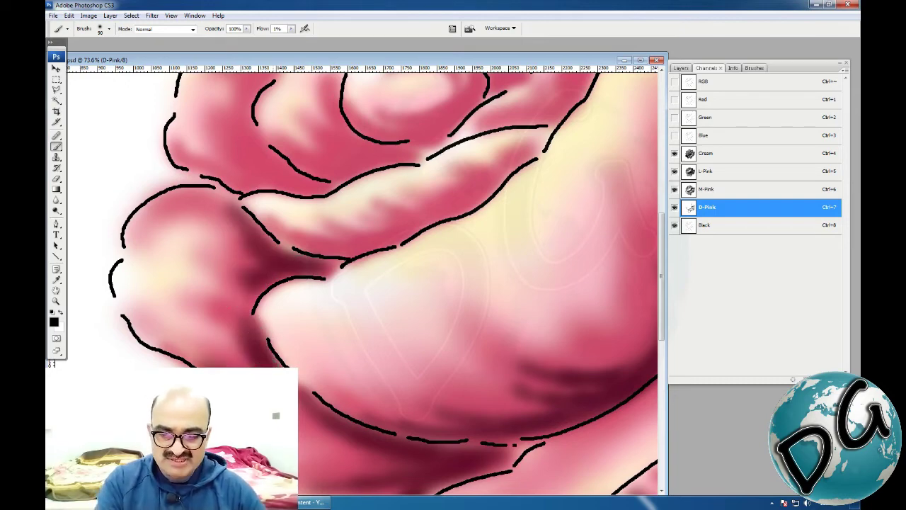
Step: Paint D-Pink shadows and short streaks along the lower edge of the narrow folded petal above the large front petal at 45 px
scroll(262, 283, "up", 2)
mouse_move(410, 202)
left_mouse_down()
mouse_move(344, 277)
mouse_move(273, 232)
left_mouse_up()
key("[")
key("[")
key("[")
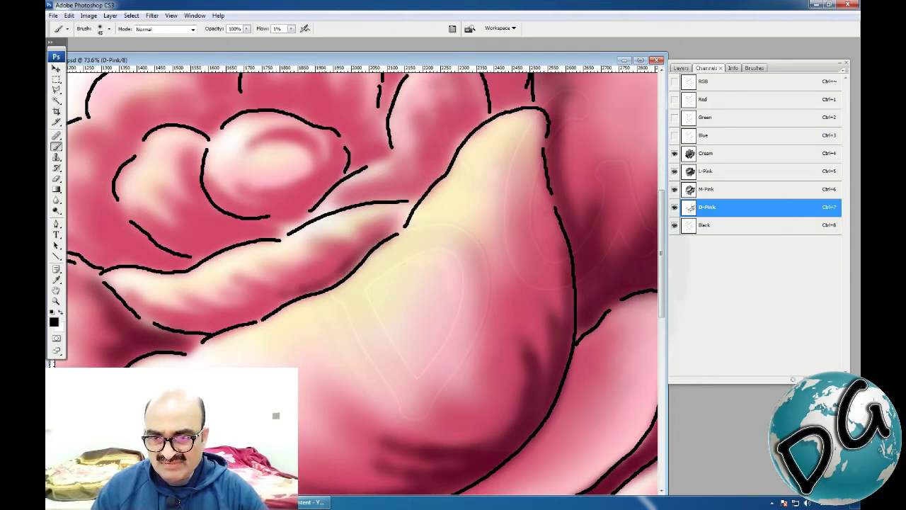
mouse_move(328, 282)
left_mouse_down()
mouse_move(297, 271)
mouse_move(337, 270)
mouse_move(363, 253)
mouse_move(329, 251)
mouse_move(340, 258)
mouse_move(386, 239)
mouse_move(377, 228)
mouse_move(371, 241)
mouse_move(320, 261)
left_mouse_up()
mouse_move(277, 301)
left_mouse_down()
mouse_move(247, 303)
mouse_move(214, 326)
mouse_move(186, 326)
mouse_move(227, 322)
mouse_move(274, 301)
left_mouse_up()
Step: Shade the small pointed inner petal beside the large petal's tip in D-Pink at 60 px, with streaks along its inner side
mouse_move(487, 135)
left_mouse_down()
mouse_move(375, 263)
mouse_move(357, 260)
mouse_move(368, 244)
mouse_move(329, 303)
mouse_move(315, 295)
left_mouse_up()
mouse_move(262, 320)
left_mouse_down()
mouse_move(303, 317)
mouse_move(324, 297)
left_mouse_up()
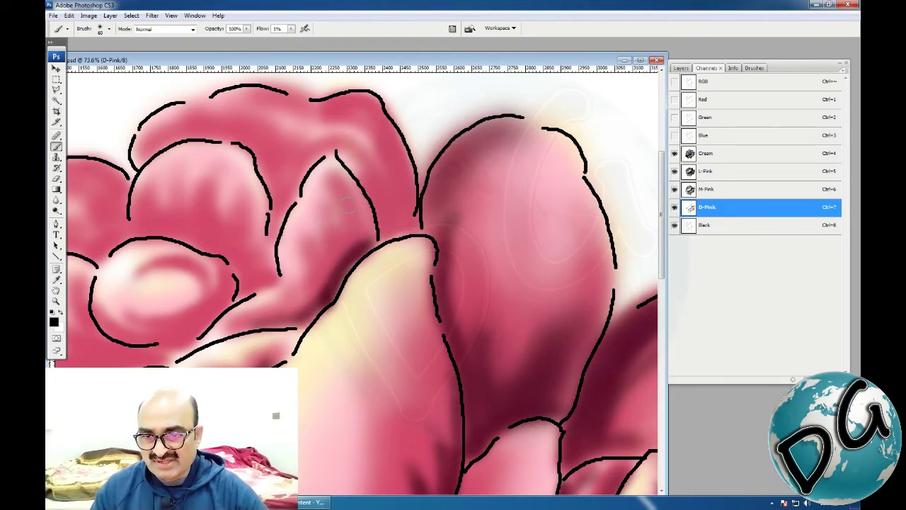
mouse_move(347, 203)
left_mouse_down()
mouse_move(364, 220)
mouse_move(366, 245)
mouse_move(344, 200)
mouse_move(361, 213)
mouse_move(351, 254)
mouse_move(331, 221)
mouse_move(343, 243)
mouse_move(334, 279)
mouse_move(338, 241)
left_mouse_up()
mouse_move(320, 298)
left_mouse_down()
mouse_move(303, 243)
mouse_move(320, 262)
mouse_move(317, 303)
mouse_move(322, 292)
mouse_move(290, 324)
left_mouse_up()
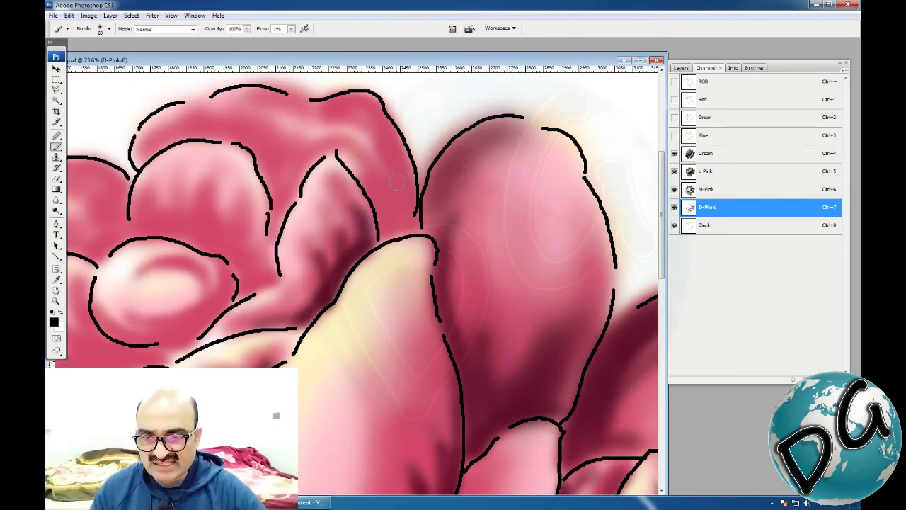
Step: Paint D-Pink shadows at 90 px down the outer edge of the rear top petal and around the pointed petal's tip
mouse_move(351, 164)
left_mouse_down()
mouse_move(397, 228)
mouse_move(383, 235)
mouse_move(417, 225)
left_mouse_up()
mouse_move(370, 106)
left_mouse_down()
mouse_move(398, 138)
mouse_move(417, 218)
mouse_move(386, 134)
mouse_move(407, 191)
mouse_move(407, 228)
mouse_move(379, 234)
mouse_move(374, 190)
mouse_move(352, 162)
left_mouse_up()
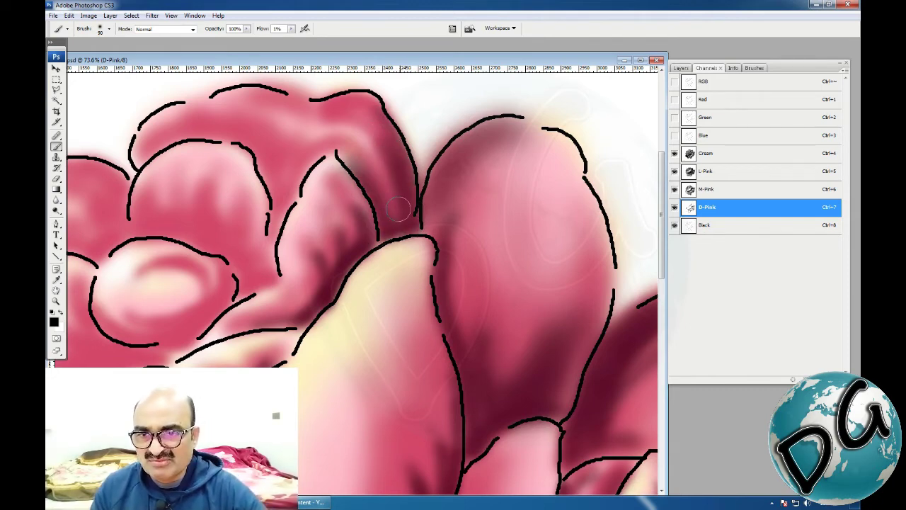
mouse_move(398, 208)
left_mouse_down()
mouse_move(377, 148)
mouse_move(395, 213)
mouse_move(384, 133)
mouse_move(361, 111)
left_mouse_up()
left_click_drag(394, 182, 454, 201)
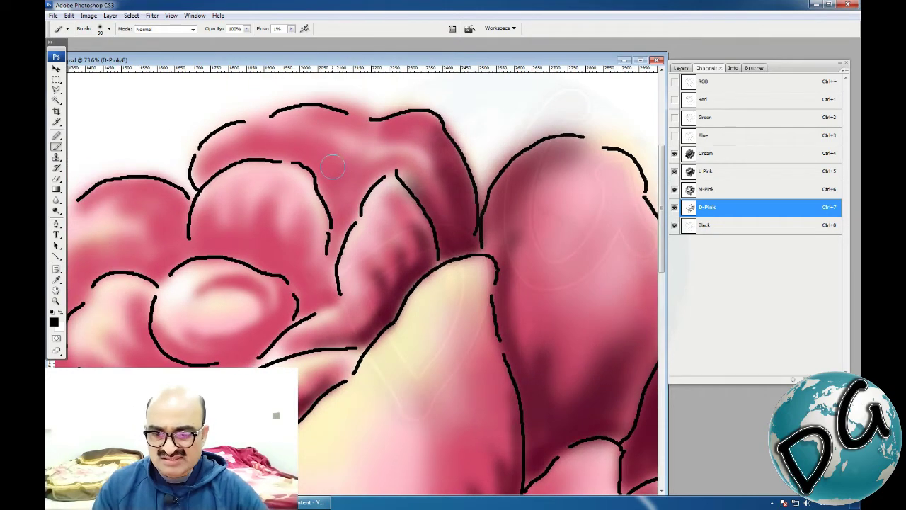
Step: Shade the rear top petal in D-Pink at 80 px along the rounded inner petal's outline and down into the gap beside it
mouse_move(307, 164)
left_mouse_down()
mouse_move(345, 239)
mouse_move(329, 256)
mouse_move(333, 269)
mouse_move(337, 244)
mouse_move(386, 168)
mouse_move(348, 208)
mouse_move(332, 254)
mouse_move(364, 181)
mouse_move(339, 230)
mouse_move(320, 170)
mouse_move(340, 223)
mouse_move(333, 187)
mouse_move(342, 216)
mouse_move(340, 191)
mouse_move(282, 152)
mouse_move(220, 167)
left_mouse_up()
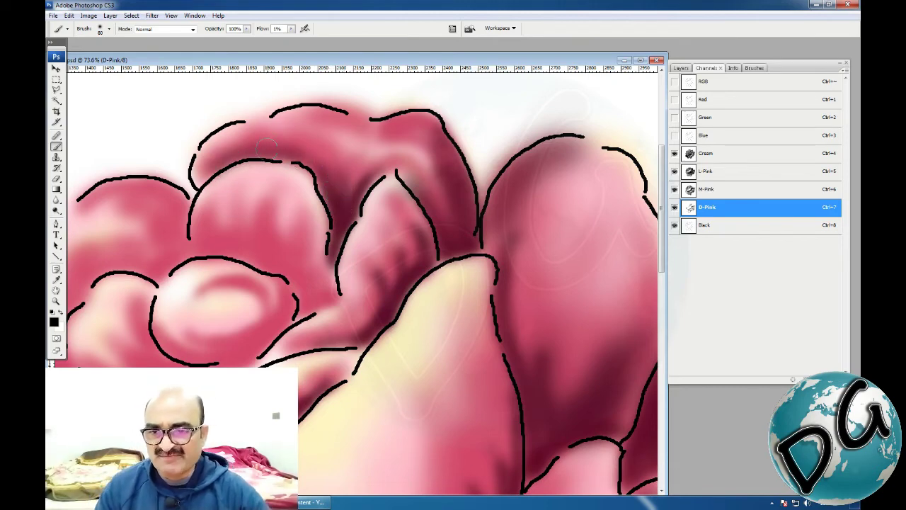
mouse_move(266, 147)
left_mouse_down()
mouse_move(317, 158)
mouse_move(337, 202)
left_mouse_up()
left_click_drag(305, 278, 430, 225)
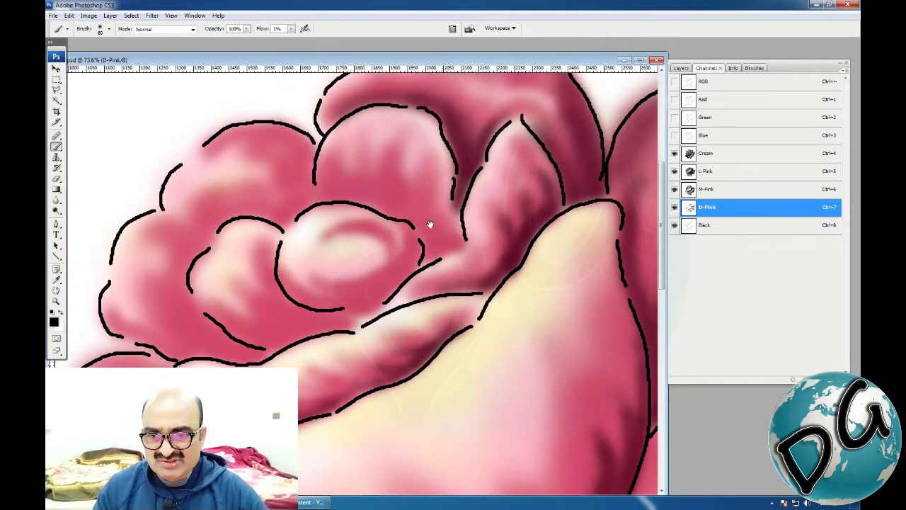
Step: Paint D-Pink shadows and upward streaks at the rounded inner petal's base, and shade the center bud's lower edge, reducing the brush to 60 px
mouse_move(314, 205)
left_mouse_down()
mouse_move(366, 194)
mouse_move(404, 211)
mouse_move(425, 238)
mouse_move(419, 255)
mouse_move(440, 256)
mouse_move(422, 251)
mouse_move(417, 230)
mouse_move(430, 244)
mouse_move(414, 267)
mouse_move(422, 267)
mouse_move(445, 247)
mouse_move(465, 249)
mouse_move(426, 256)
mouse_move(437, 228)
mouse_move(416, 227)
mouse_move(434, 249)
mouse_move(421, 204)
mouse_move(425, 169)
left_mouse_up()
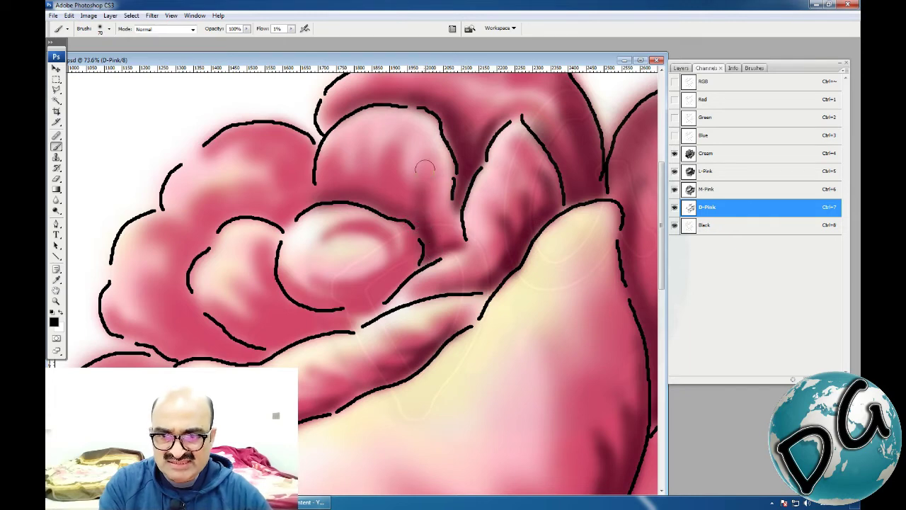
mouse_move(408, 218)
left_mouse_down()
mouse_move(385, 163)
mouse_move(385, 186)
mouse_move(425, 248)
mouse_move(431, 242)
mouse_move(375, 181)
mouse_move(390, 209)
mouse_move(342, 192)
mouse_move(333, 170)
mouse_move(342, 189)
mouse_move(444, 215)
left_mouse_up()
mouse_move(411, 263)
left_mouse_down()
mouse_move(387, 296)
mouse_move(353, 311)
mouse_move(311, 291)
mouse_move(342, 304)
mouse_move(396, 277)
mouse_move(365, 293)
mouse_move(378, 284)
mouse_move(322, 288)
mouse_move(391, 281)
mouse_move(413, 254)
mouse_move(389, 235)
left_mouse_up()
key("space")
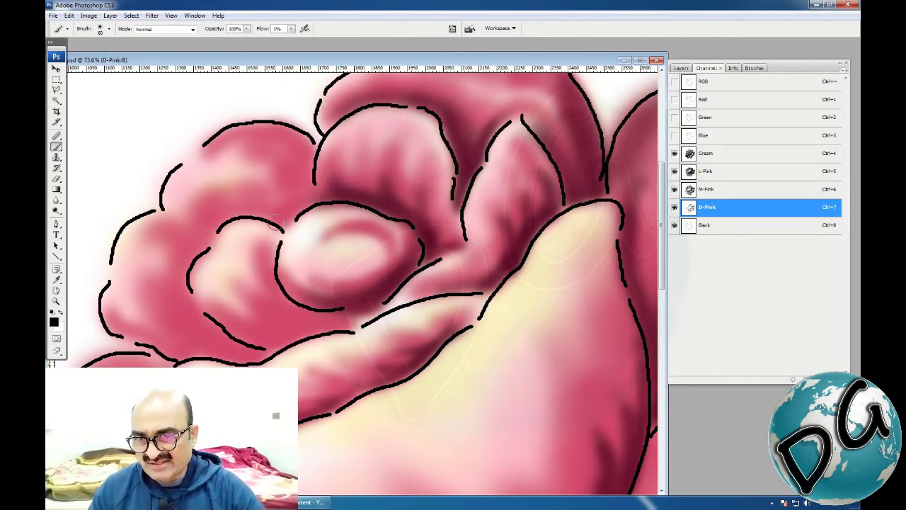
Step: Shade the upper left petal in D-Pink at 60 px above the small bud petal, along its top edge and at its inner corner
mouse_move(283, 220)
left_mouse_down()
mouse_move(297, 203)
mouse_move(281, 217)
mouse_move(253, 209)
mouse_move(220, 216)
mouse_move(282, 218)
left_mouse_up()
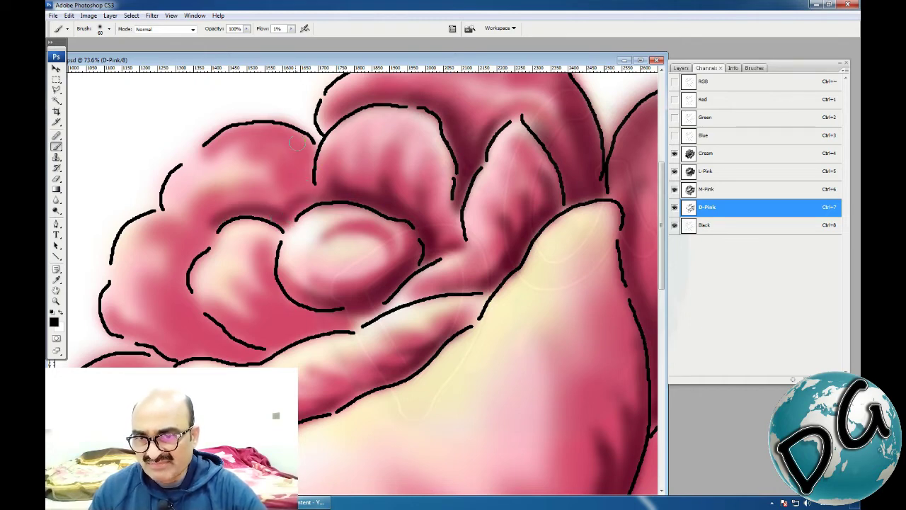
mouse_move(237, 141)
left_mouse_down()
mouse_move(307, 148)
mouse_move(303, 197)
mouse_move(304, 145)
mouse_move(239, 138)
mouse_move(290, 145)
left_mouse_up()
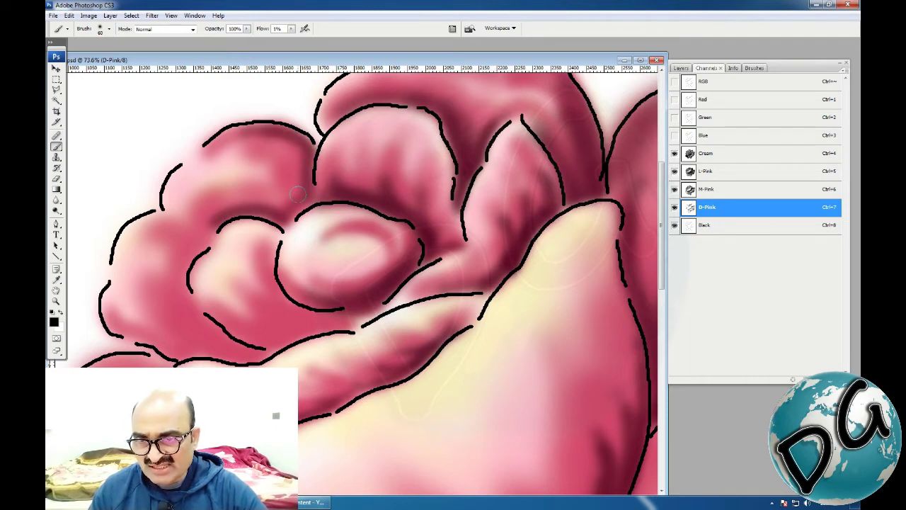
mouse_move(297, 193)
left_mouse_down()
mouse_move(292, 164)
mouse_move(265, 149)
mouse_move(291, 157)
mouse_move(299, 178)
mouse_move(300, 153)
mouse_move(273, 133)
mouse_move(305, 202)
mouse_move(287, 208)
mouse_move(292, 189)
mouse_move(267, 190)
left_mouse_up()
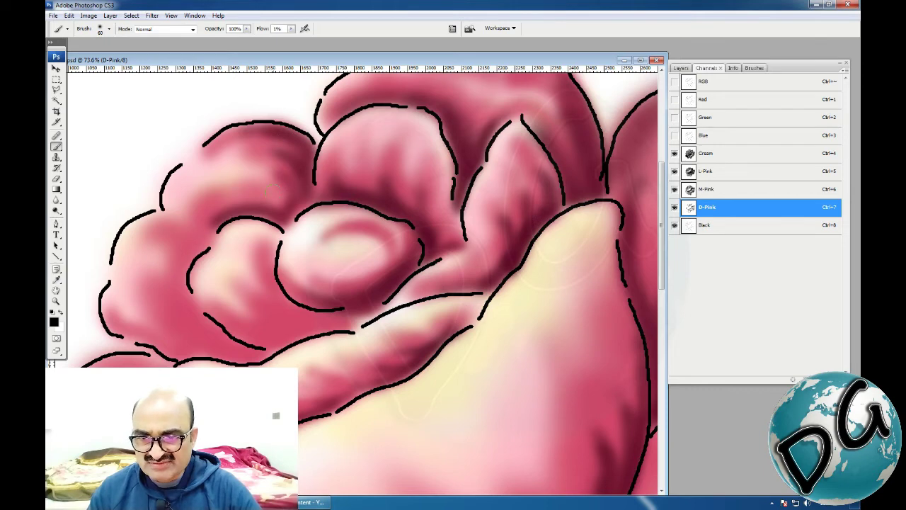
Step: Paint D-Pink shadows and streaks at 60 px on the small bud petal and the left outer petal surrounding it
mouse_move(270, 279)
left_mouse_down()
mouse_move(284, 199)
mouse_move(345, 240)
mouse_move(287, 262)
mouse_move(341, 241)
mouse_move(276, 245)
mouse_move(307, 250)
mouse_move(289, 260)
mouse_move(251, 252)
left_mouse_up()
mouse_move(241, 202)
left_mouse_down()
mouse_move(344, 239)
mouse_move(298, 221)
mouse_move(278, 184)
mouse_move(290, 214)
mouse_move(319, 239)
left_mouse_up()
mouse_move(221, 157)
left_mouse_down()
mouse_move(196, 193)
mouse_move(204, 220)
mouse_move(237, 261)
mouse_move(283, 280)
mouse_move(282, 266)
mouse_move(192, 269)
mouse_move(167, 240)
mouse_move(175, 252)
mouse_move(254, 272)
mouse_move(208, 241)
mouse_move(201, 192)
mouse_move(197, 214)
mouse_move(215, 251)
mouse_move(254, 268)
mouse_move(194, 257)
mouse_move(203, 237)
mouse_move(217, 253)
mouse_move(287, 266)
left_mouse_up()
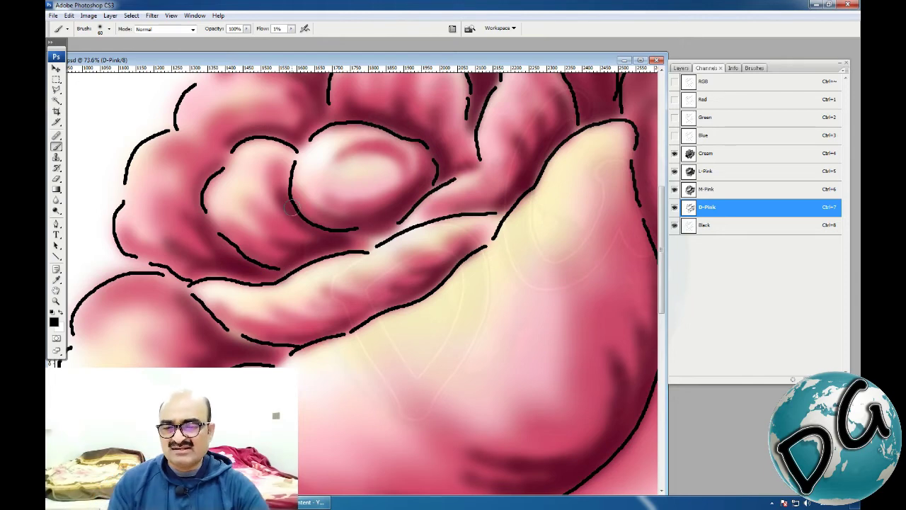
Step: Enlarge the brush to 150 px and softly shade the upper edge of the lower left outer petal in D-Pink
key("ctrl+minus")
key("ctrl+minus")
key("ctrl+minus")
key("ctrl+minus")
key("ctrl+minus")
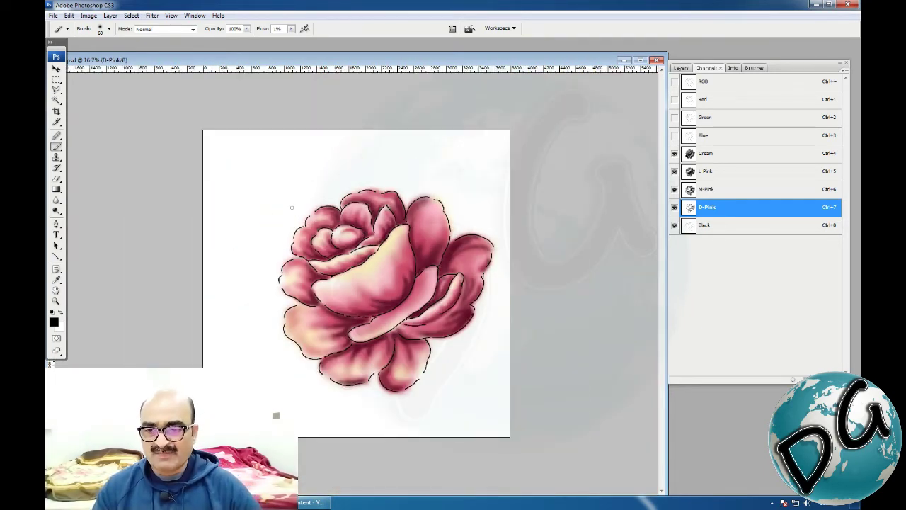
left_click_drag(499, 170, 221, 453)
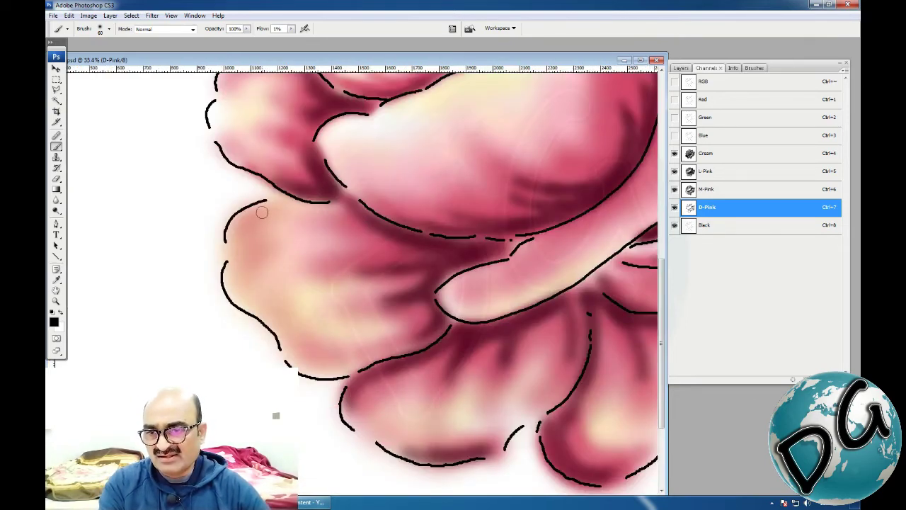
key("]")
key("]")
key("]")
key("]")
key("]")
key("]")
mouse_move(263, 214)
left_mouse_down()
mouse_move(239, 241)
mouse_move(273, 201)
mouse_move(294, 209)
left_mouse_up()
Step: Lightly shade the long folded petal in D-Pink at 150 px along its edge beneath the large front petal
key("ctrl+minus")
key("ctrl+minus")
key("ctrl+minus")
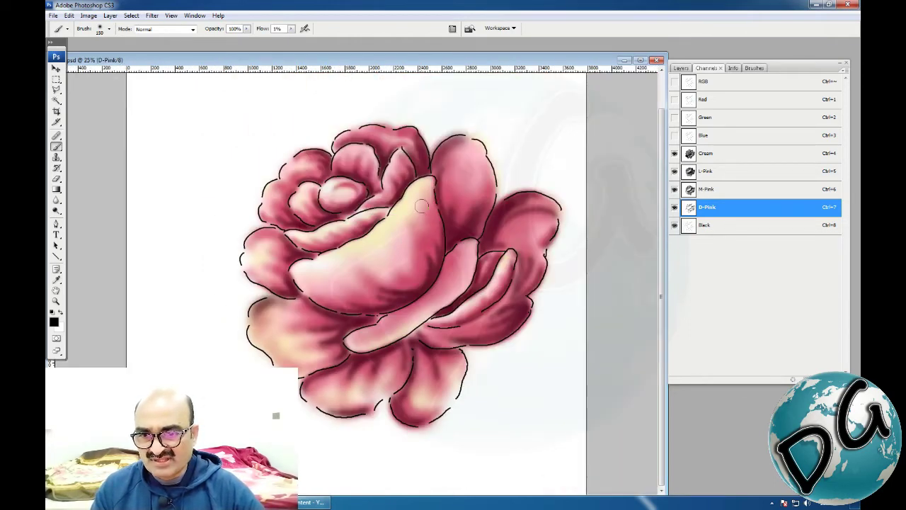
key("ctrl+plus")
key("ctrl+plus")
key("ctrl+plus")
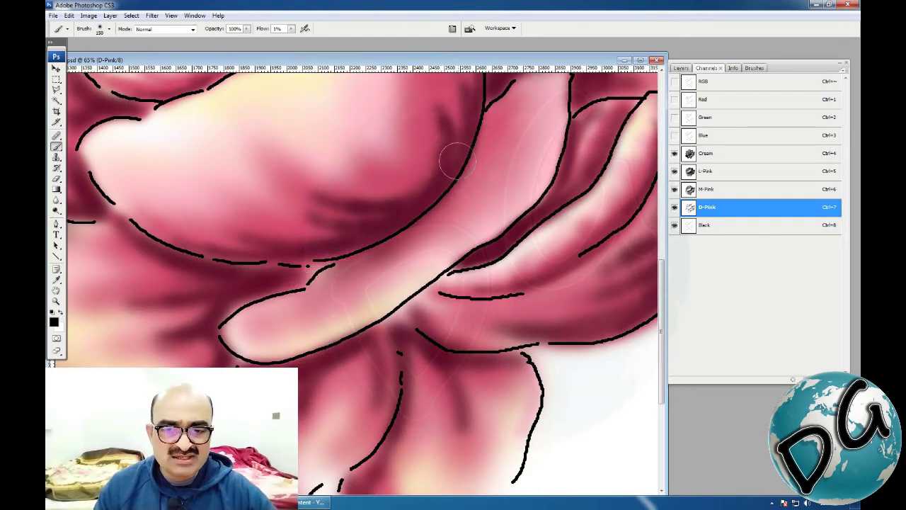
left_click_drag(455, 157, 359, 367)
Step: Examine the rose's shading with the D-Pink channel hidden and shown again, and with the Black outline channel hidden
key("ctrl+minus")
key("ctrl+minus")
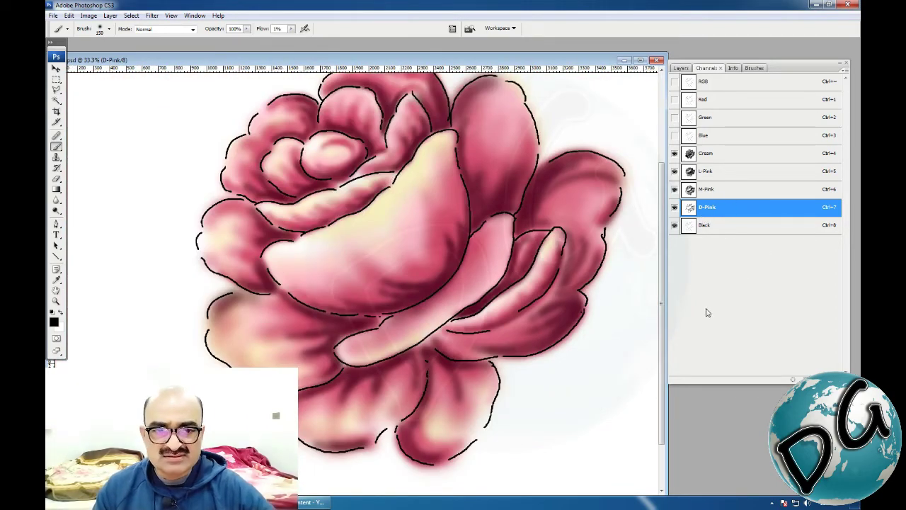
left_click(673, 207)
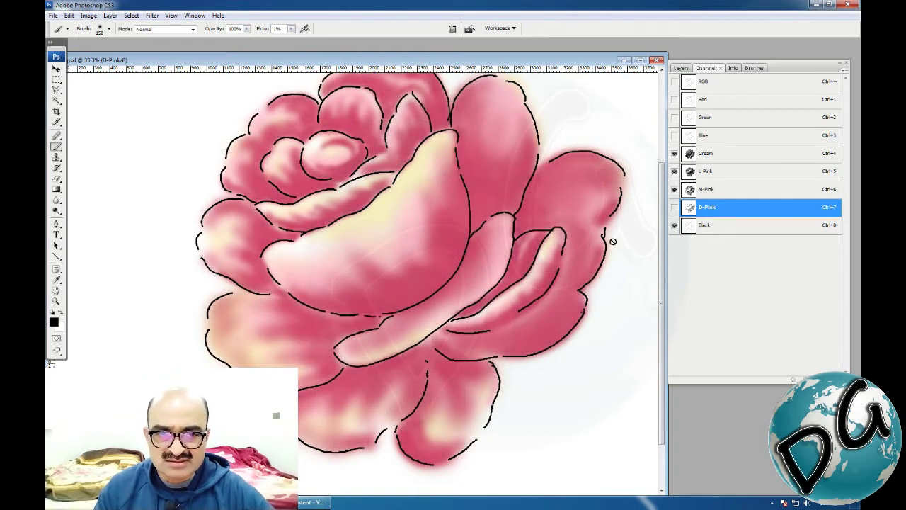
left_click(674, 207)
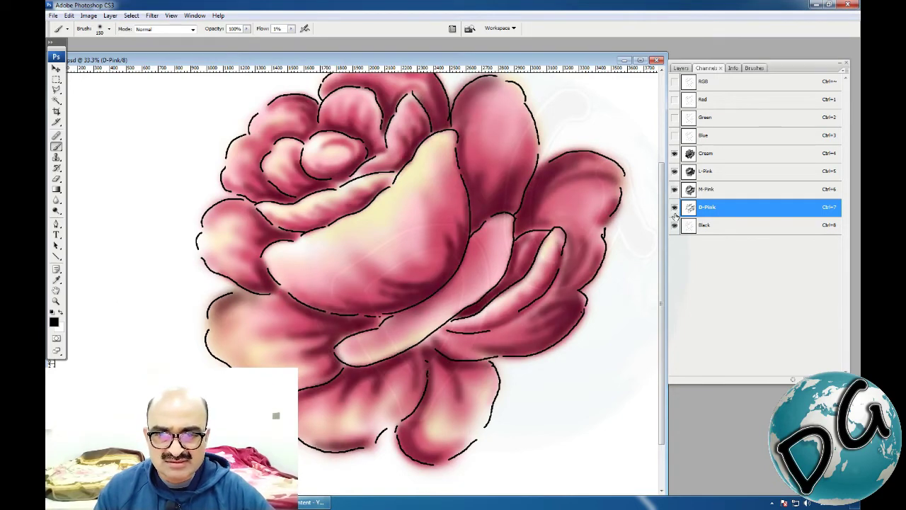
left_click(674, 225)
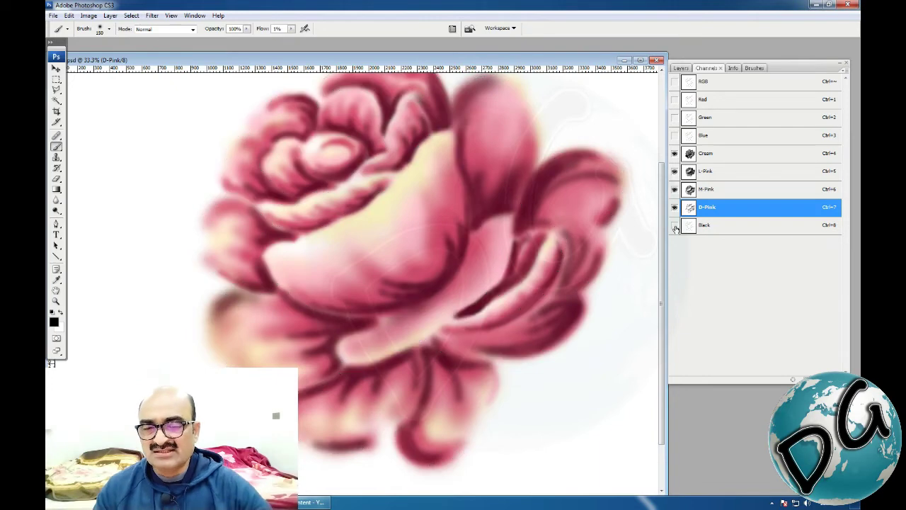
left_click(675, 225)
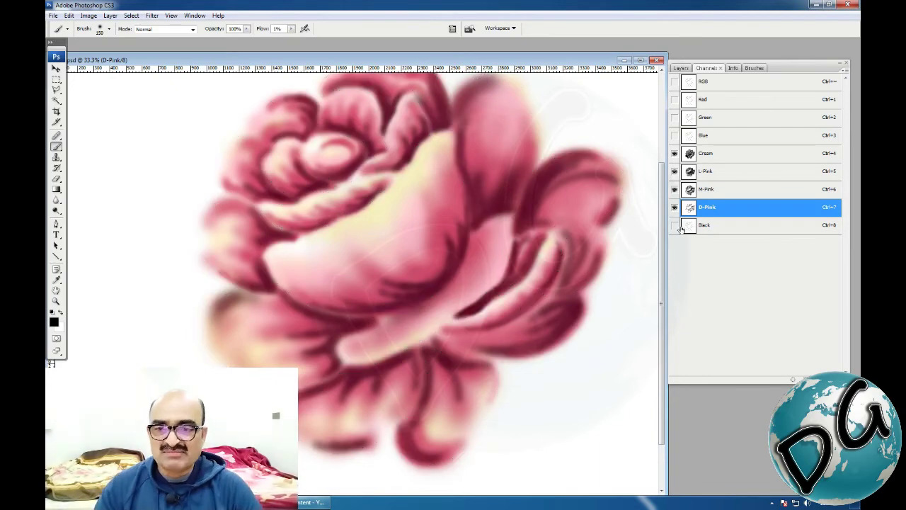
key("ctrl+minus")
key("ctrl+minus")
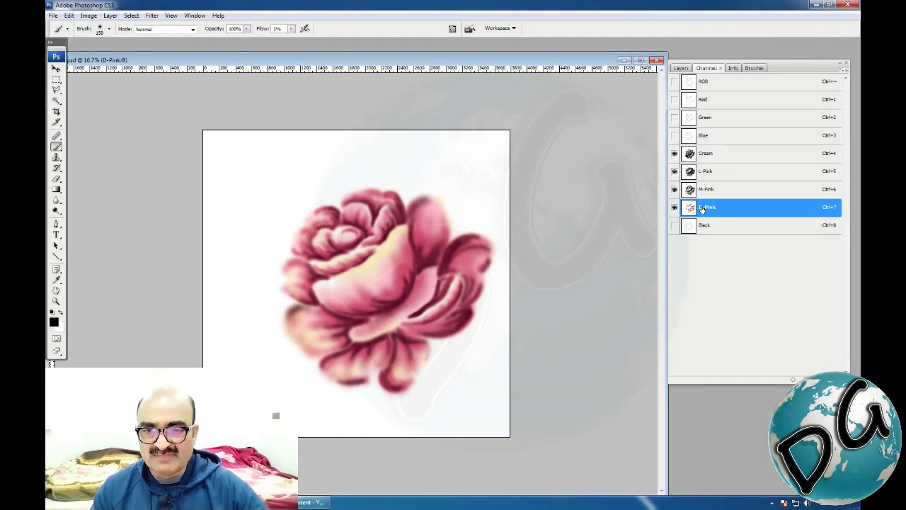
left_click(318, 402, "ctrl")
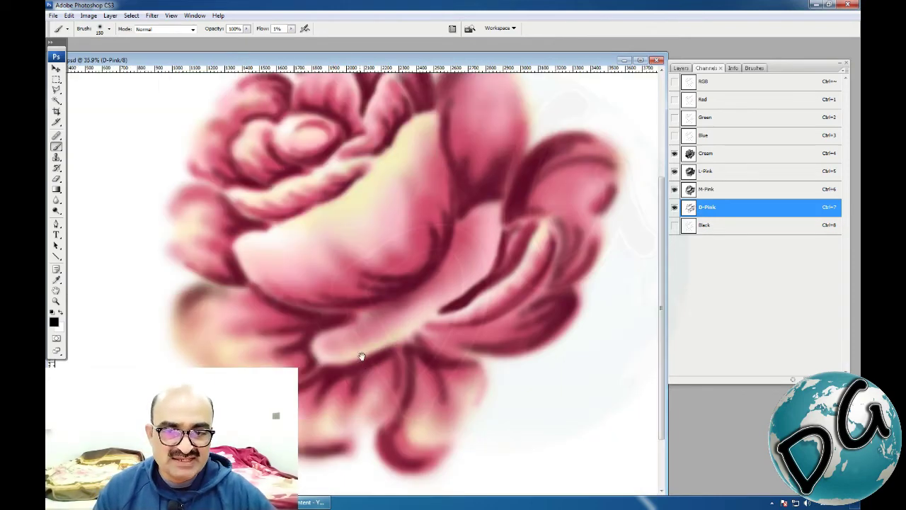
left_click_drag(533, 144, 328, 380)
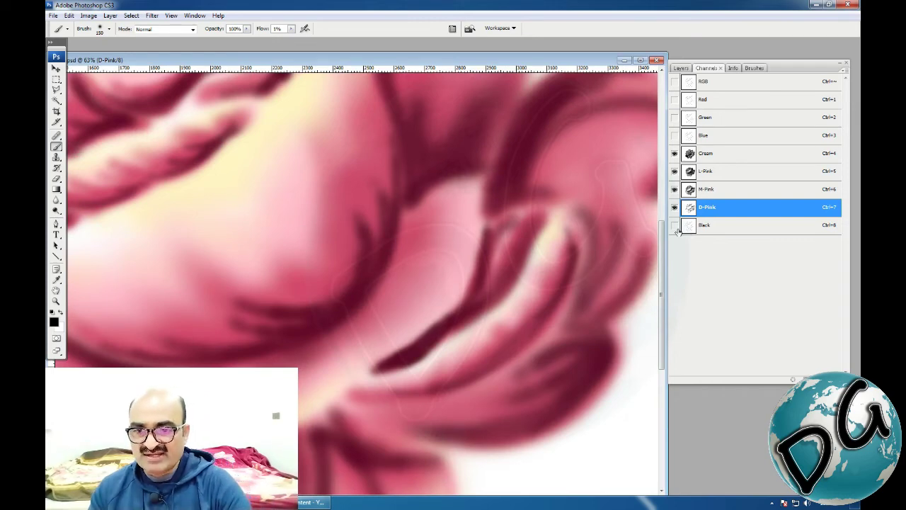
Step: Show the Black channel, make it active, and clear its outlines by filling it with white
left_click(675, 225)
left_click(699, 225)
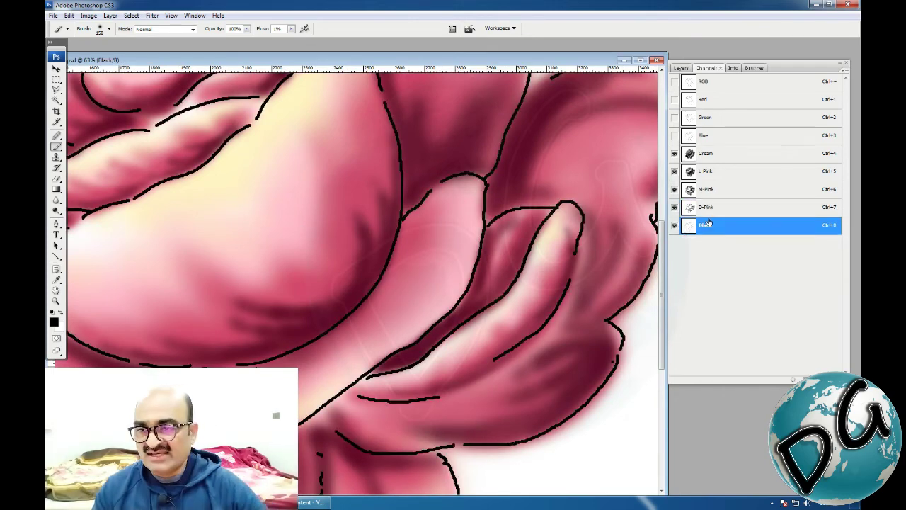
key("ctrl+BackSpace")
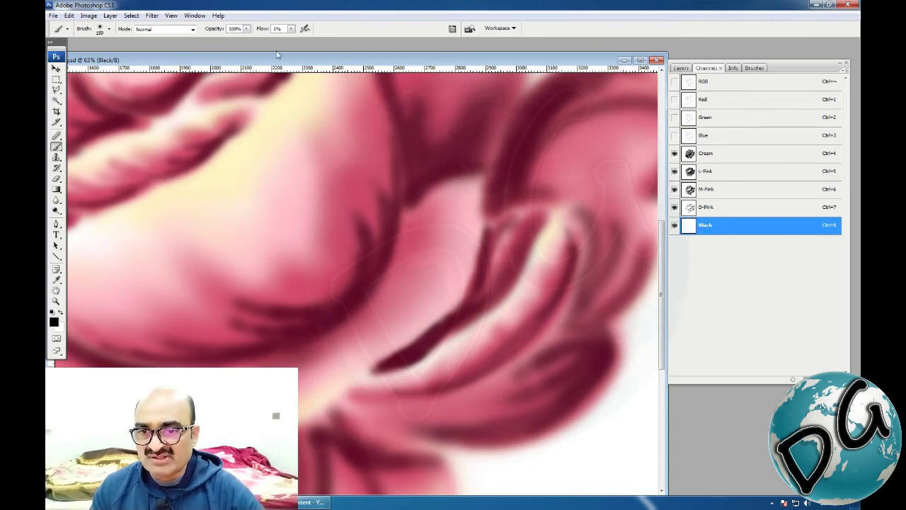
Step: Set the brush to 37% flow and 60 px, and enable Shape Dynamics for tapered strokes
left_click(291, 29)
left_click_drag(290, 38, 309, 37)
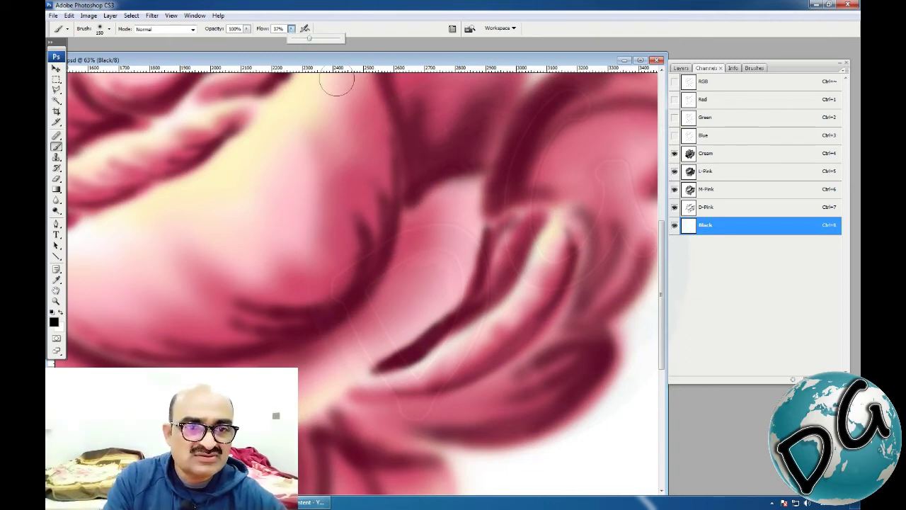
key("Return")
key("bracketleft")
key("bracketleft")
key("bracketleft")
key("bracketleft")
key("bracketleft")
key("bracketleft")
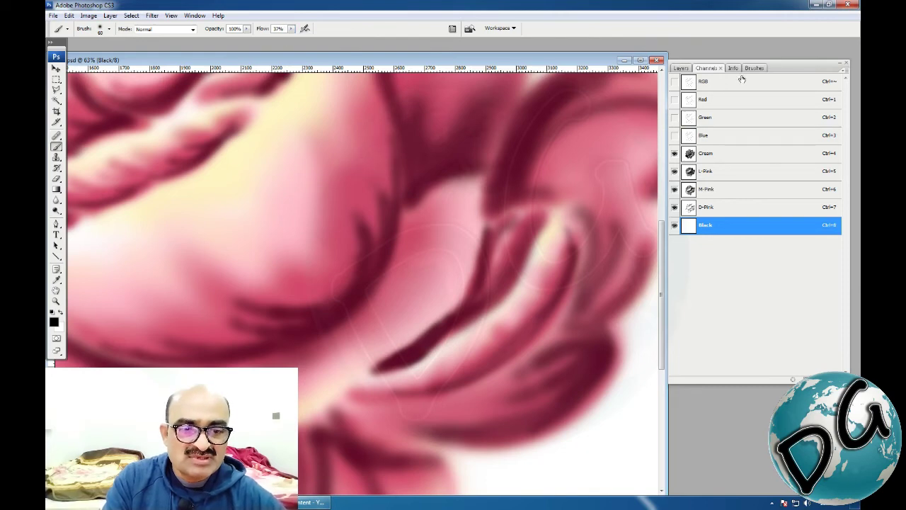
left_click(756, 69)
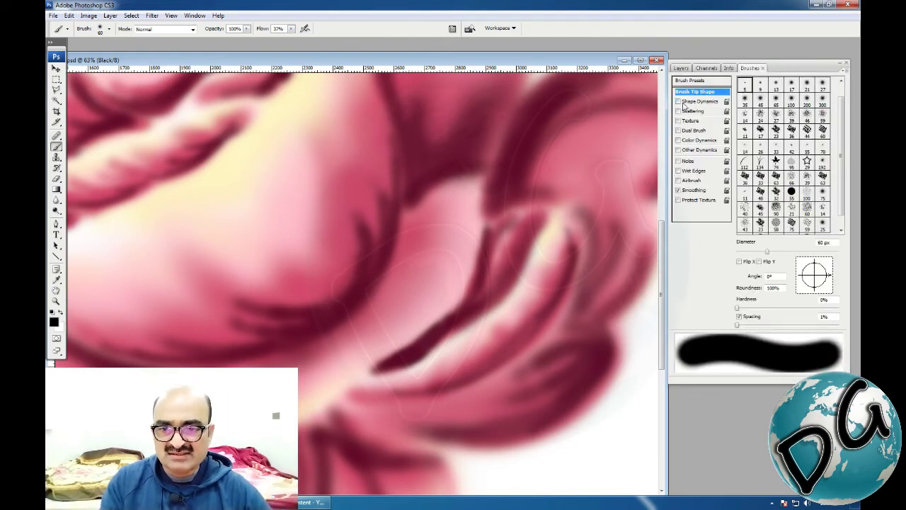
left_click(678, 102)
Step: Test a tapered black stroke across the long folded petal, undo it, and reduce the brush to 40 px
left_click_drag(502, 211, 345, 329)
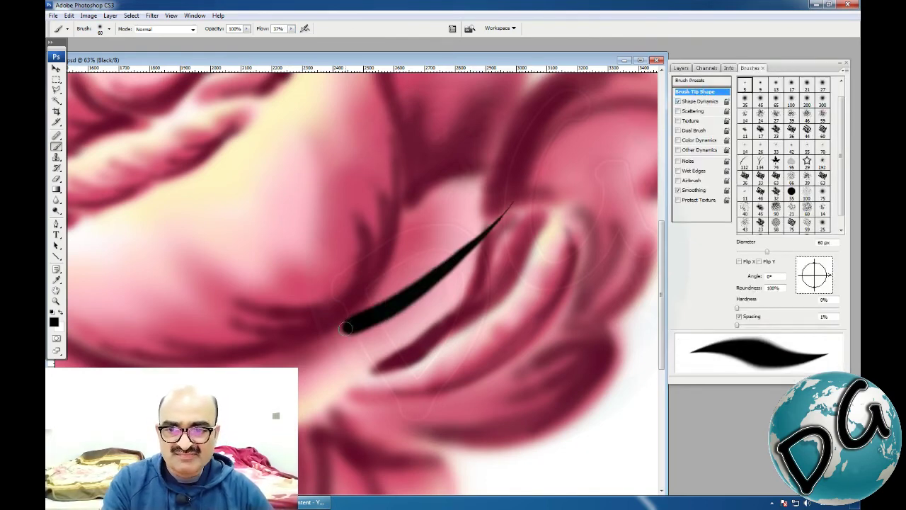
key("ctrl+z")
key("bracketleft")
key("bracketleft")
key("bracketleft")
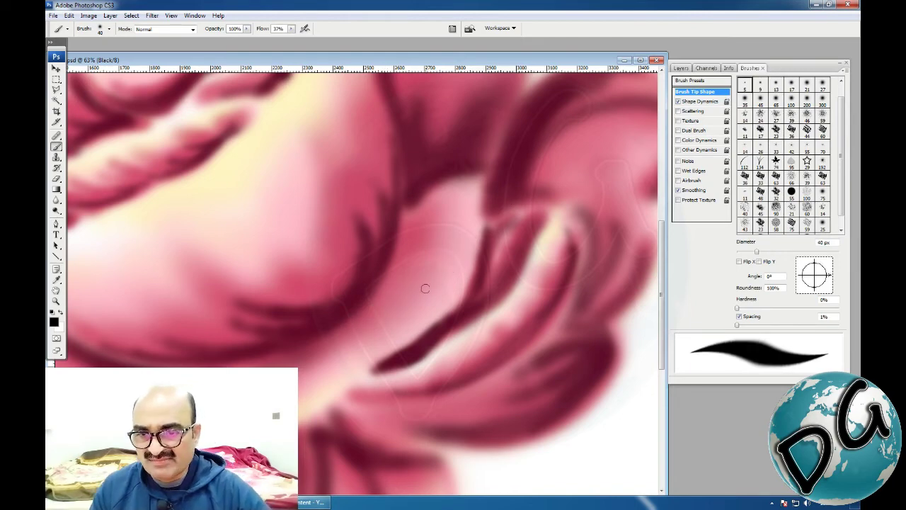
Step: Try tapered black strokes beside the folded petal and along the large central petal's right edge, undoing each stroke
left_click_drag(429, 275, 334, 334)
key("ctrl+z")
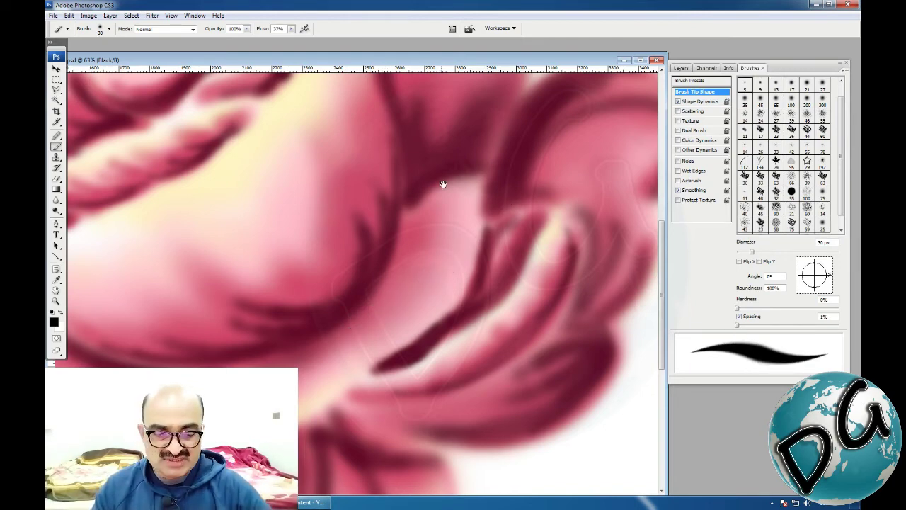
left_click_drag(343, 228, 377, 282)
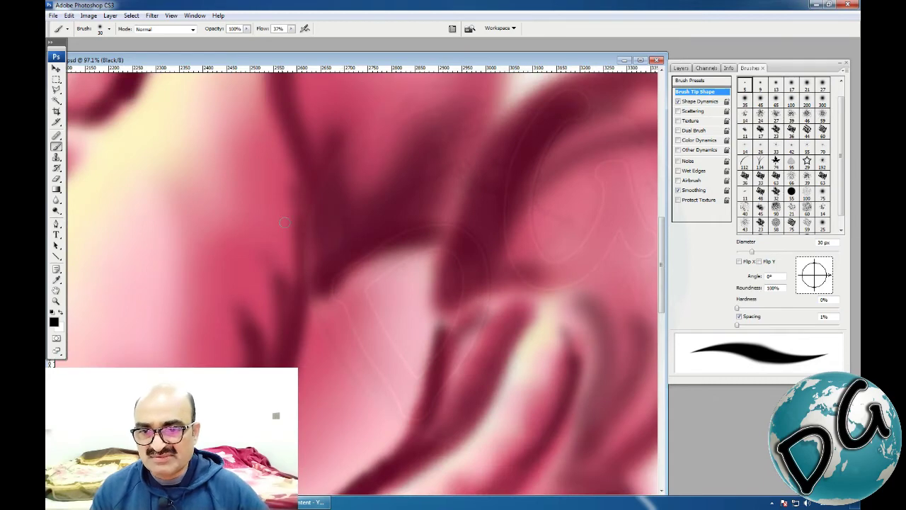
key("ctrl+minus")
key("ctrl+minus")
key("ctrl+plus")
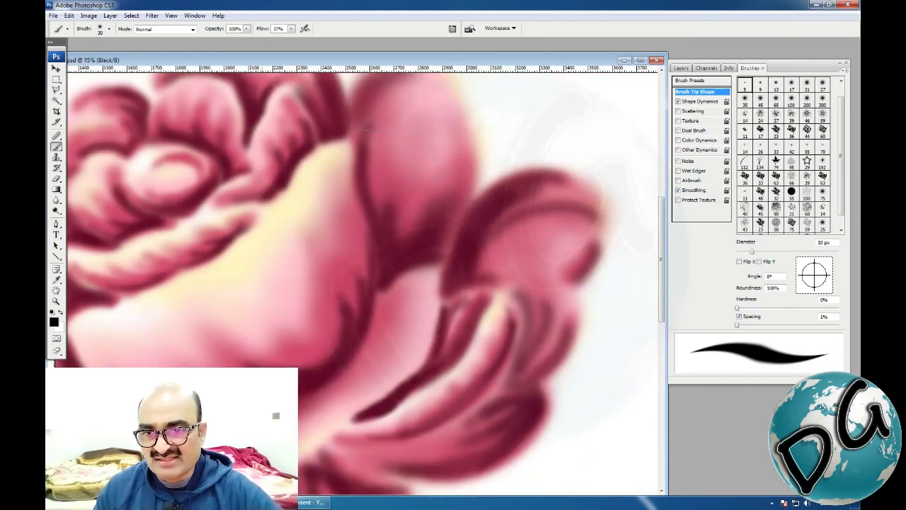
mouse_move(378, 316)
left_mouse_down()
mouse_move(366, 323)
mouse_move(382, 350)
left_mouse_up()
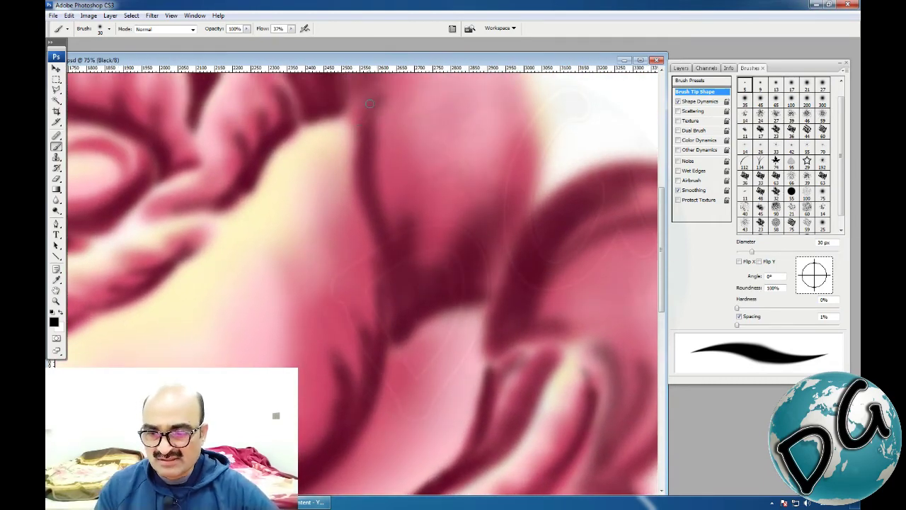
mouse_move(362, 122)
left_mouse_down()
mouse_move(366, 182)
mouse_move(382, 225)
left_mouse_up()
key("ctrl+z")
Step: Set the brush to 15 px and ink the right edge of the large central petal with a tapered black stroke
key("bracketleft")
key("bracketleft")
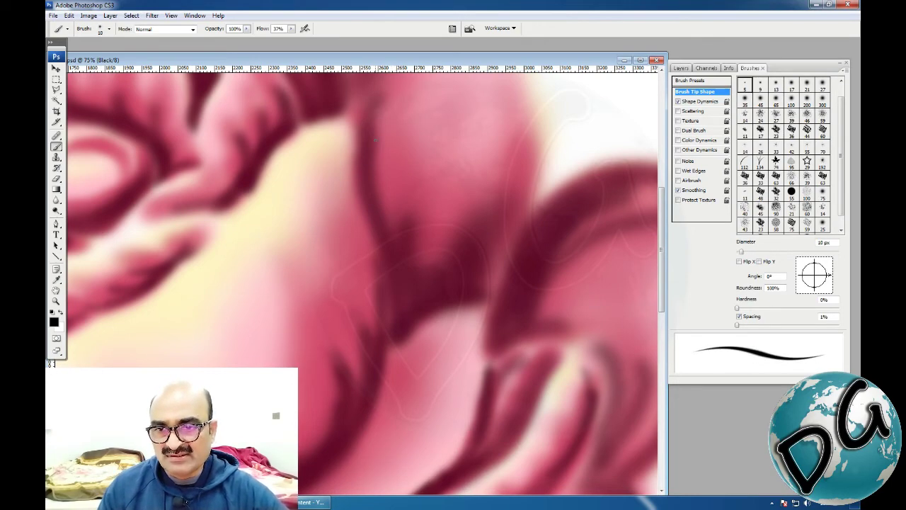
key("bracketright")
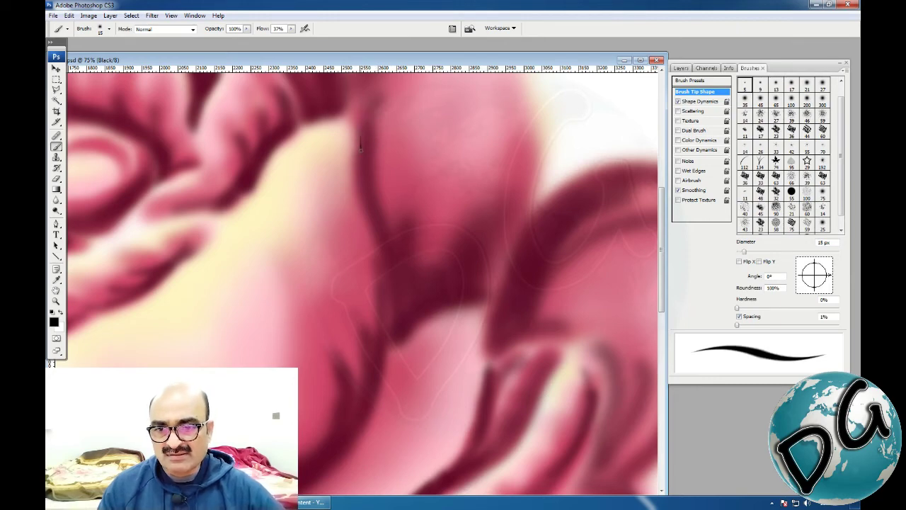
mouse_move(382, 227)
left_mouse_down()
mouse_move(395, 306)
mouse_move(390, 350)
left_mouse_up()
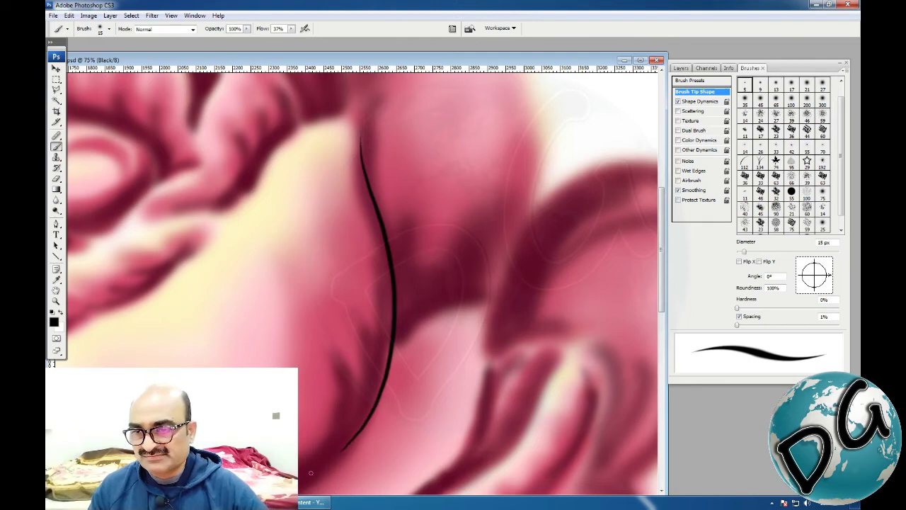
mouse_move(375, 441)
left_mouse_down()
mouse_move(505, 286)
mouse_move(501, 250)
left_mouse_up()
Step: Ink the large central petal's left and bottom edges, adding a short crease line near its lower right corner
left_click_drag(460, 297, 502, 274)
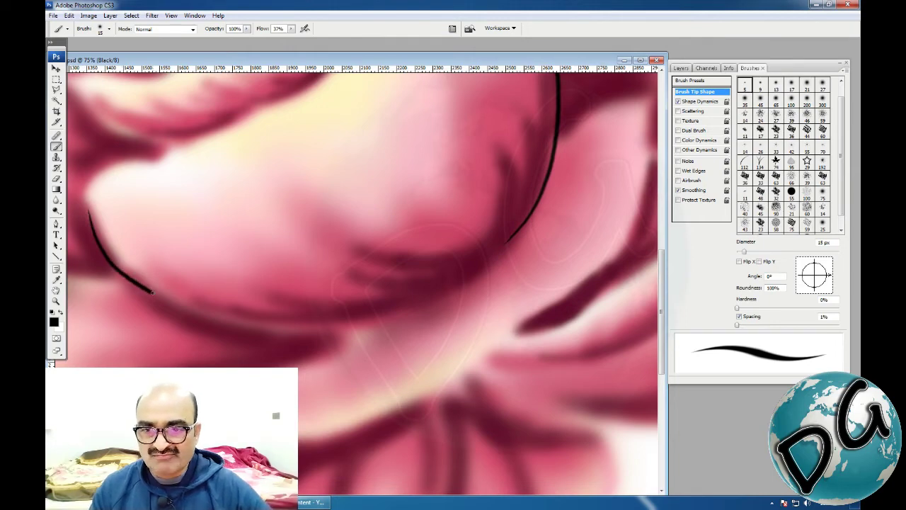
left_click_drag(410, 303, 432, 243)
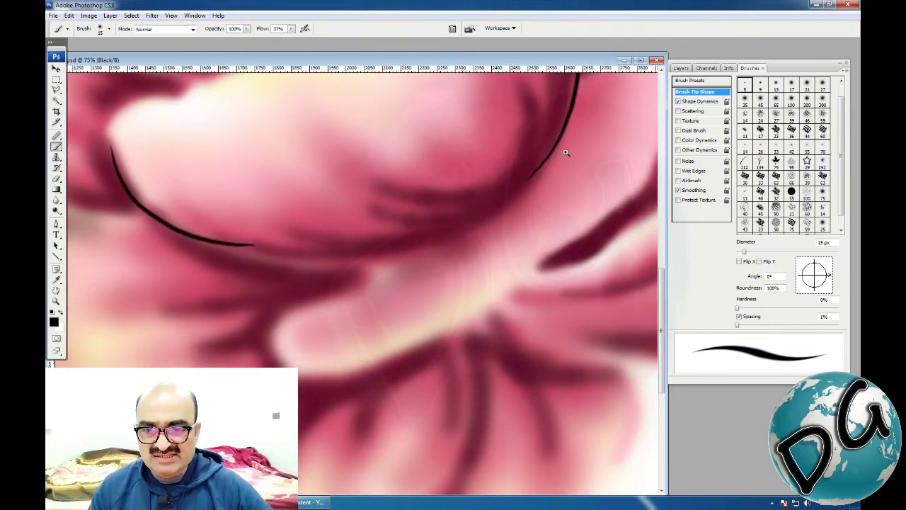
scroll(336, 319, "up", 6)
mouse_move(600, 150)
left_mouse_down()
mouse_move(382, 302)
mouse_move(432, 327)
mouse_move(263, 333)
mouse_move(347, 226)
left_mouse_up()
mouse_move(181, 260)
left_mouse_down()
mouse_move(290, 275)
mouse_move(395, 268)
mouse_move(457, 257)
mouse_move(531, 209)
left_mouse_up()
key("ctrl+minus")
key("ctrl+minus")
key("ctrl+minus")
key("ctrl+minus")
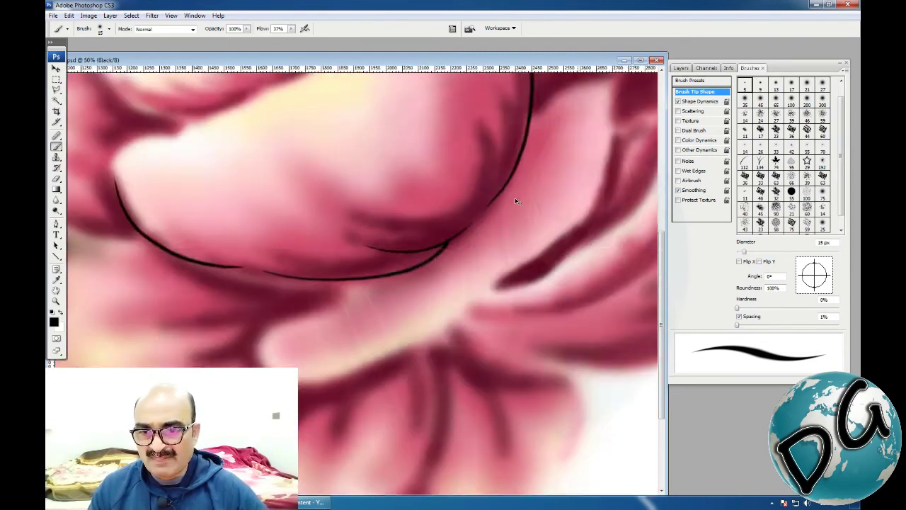
Step: Add a tapered black fold line inside the large central petal, close to its lower right edge
left_click_drag(505, 176, 399, 293)
left_click_drag(468, 175, 289, 332)
left_click_drag(498, 202, 323, 236)
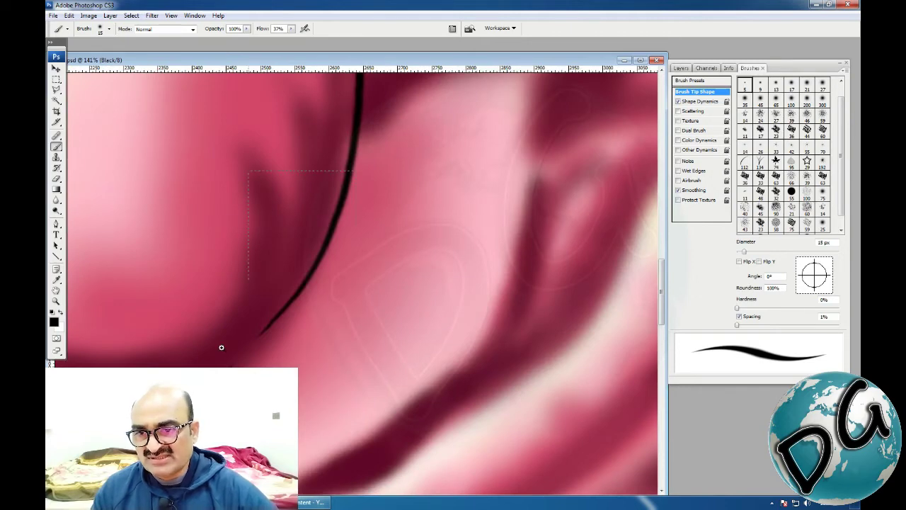
left_click_drag(221, 348, 217, 382)
left_click_drag(350, 263, 317, 280)
mouse_move(285, 150)
left_mouse_down()
mouse_move(305, 269)
mouse_move(292, 369)
left_mouse_up()
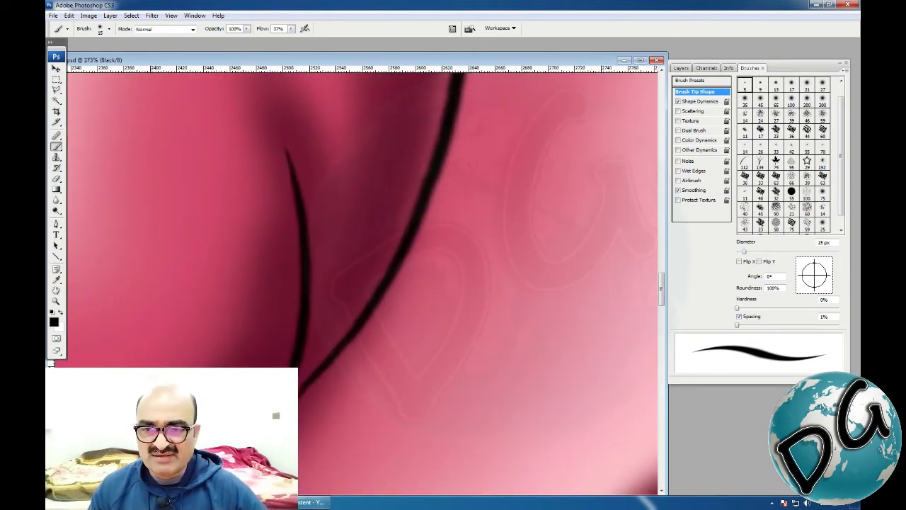
Step: Ink the upper tip and right edge of the long folded petal, down along its dark shadow
key("ctrl+minus")
key("ctrl+minus")
key("ctrl+minus")
left_click_drag(491, 176, 388, 305)
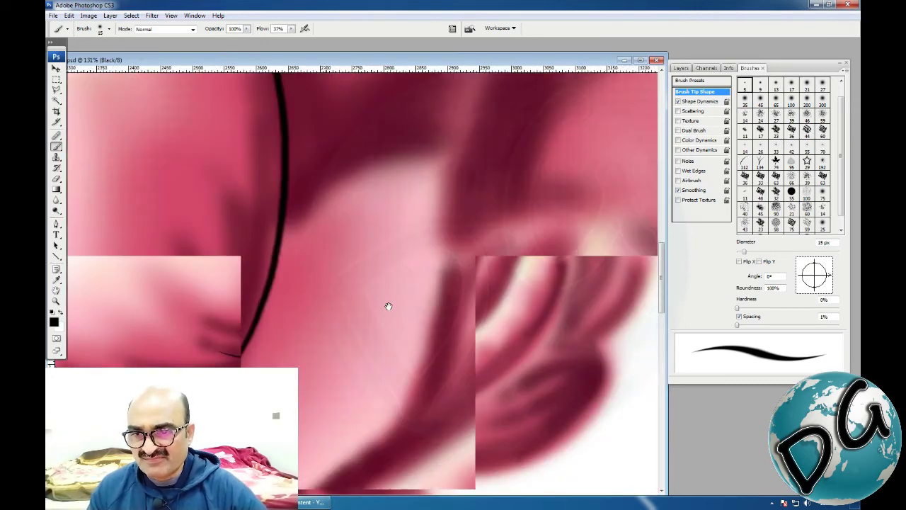
left_click_drag(401, 168, 369, 189)
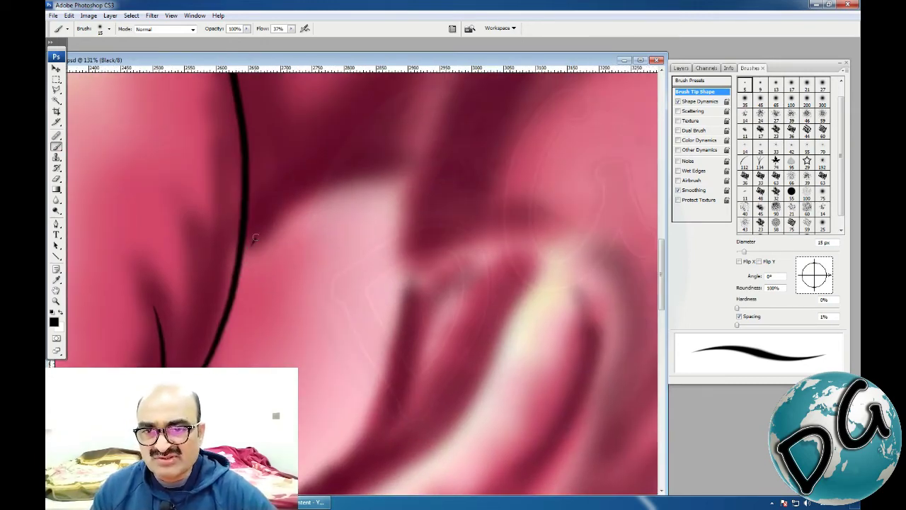
mouse_move(255, 239)
left_mouse_down()
mouse_move(305, 190)
mouse_move(376, 167)
mouse_move(419, 182)
left_mouse_up()
mouse_move(446, 241)
left_mouse_down()
mouse_move(445, 141)
mouse_move(410, 192)
mouse_move(397, 269)
mouse_move(358, 361)
mouse_move(299, 408)
left_mouse_up()
left_click_drag(200, 426, 392, 235)
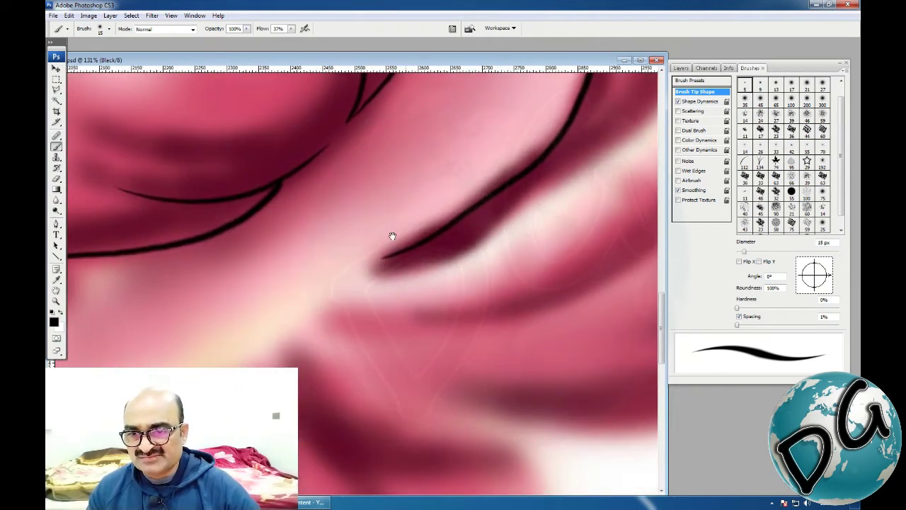
Step: Ink the lower edge of the long folded petal and curve a stroke along its upper edge around the left end
key("ctrl+minus")
key("ctrl+minus")
key("ctrl+minus")
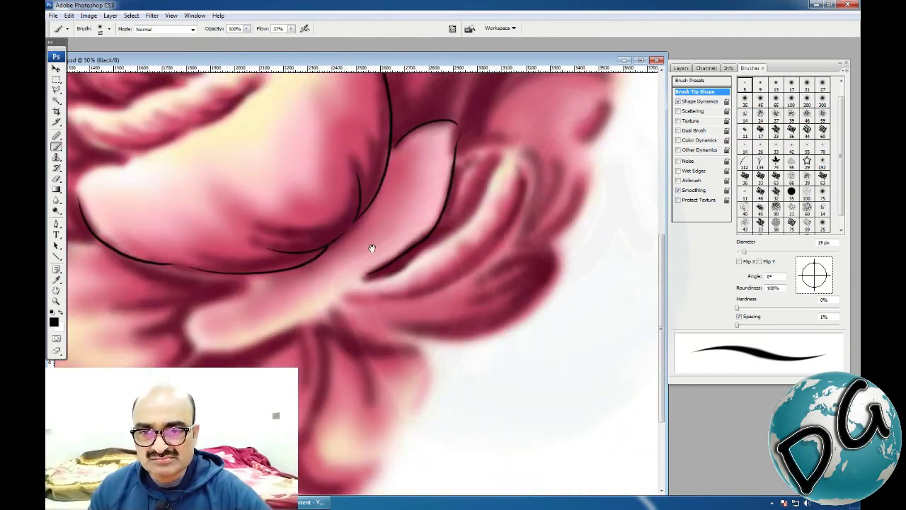
left_click_drag(415, 405, 415, 405)
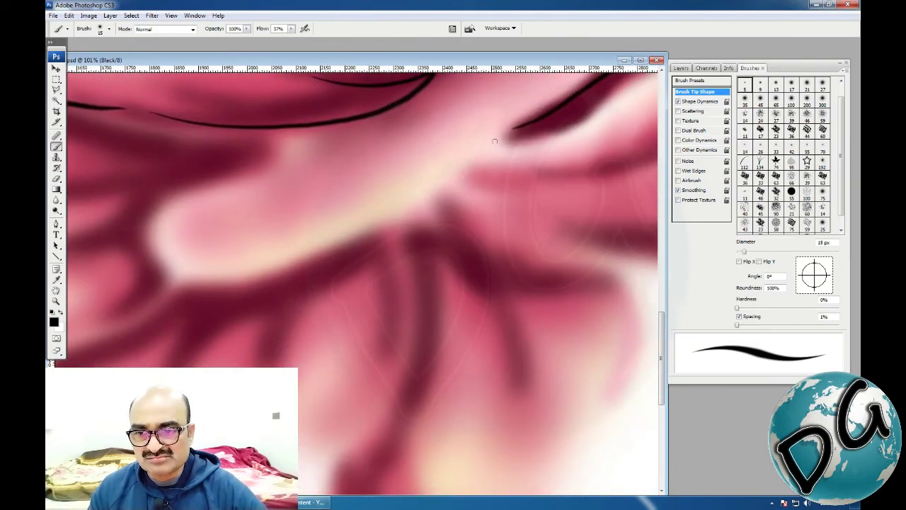
mouse_move(456, 175)
left_mouse_down()
mouse_move(306, 263)
mouse_move(170, 293)
left_mouse_up()
mouse_move(386, 269)
left_mouse_down()
mouse_move(400, 283)
mouse_move(485, 292)
left_mouse_up()
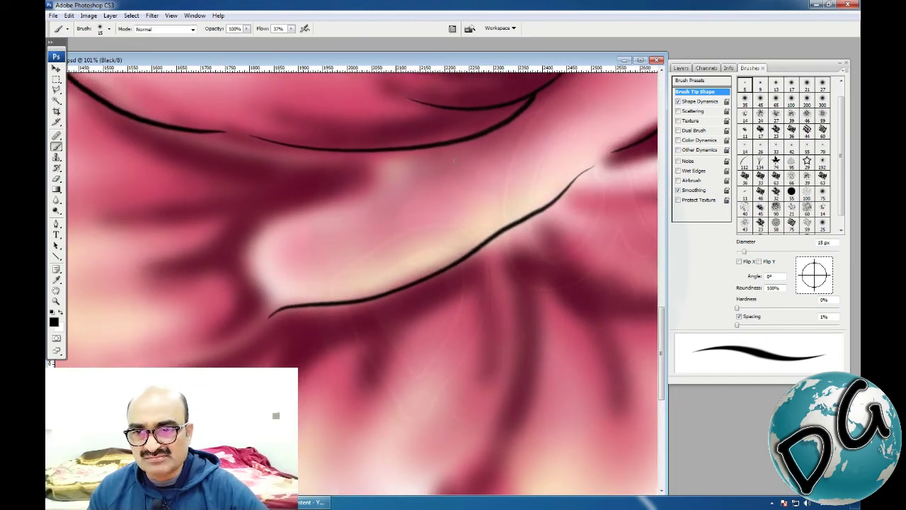
mouse_move(431, 147)
left_mouse_down()
mouse_move(267, 217)
mouse_move(245, 241)
mouse_move(249, 283)
left_mouse_up()
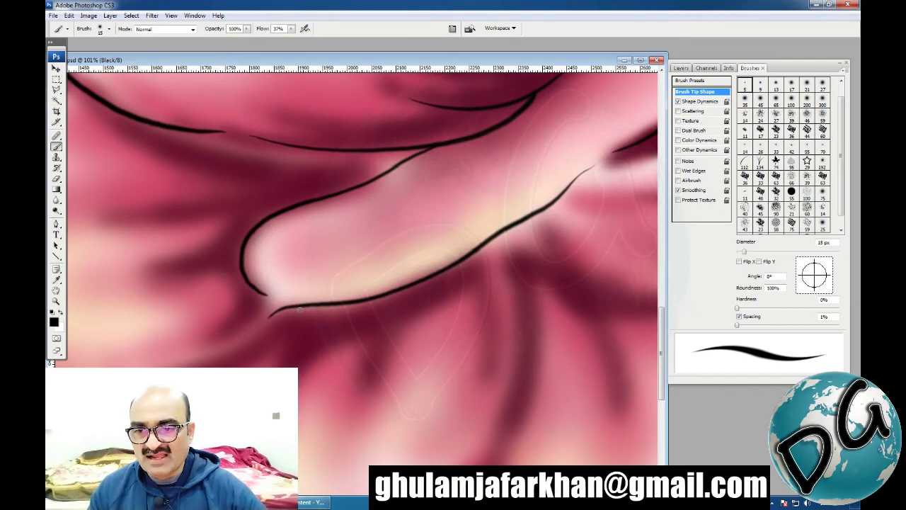
left_click_drag(391, 174, 277, 206)
left_click_drag(162, 232, 498, 166)
Step: Ink the wavy upper edge of the large central petal from its peak down to the left end
key("ctrl+minus")
key("ctrl+minus")
key("ctrl+minus")
key("ctrl+minus")
key("ctrl+minus")
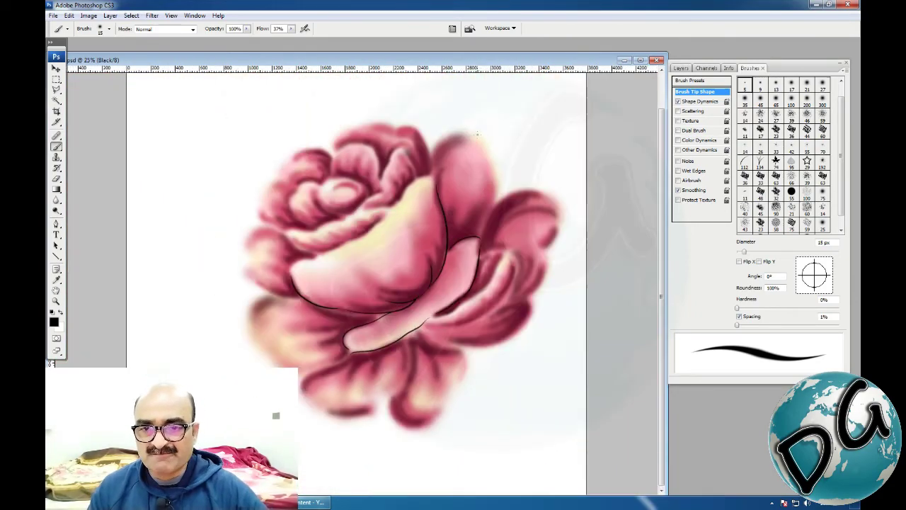
left_click_drag(450, 154, 297, 329)
left_click_drag(489, 131, 415, 276)
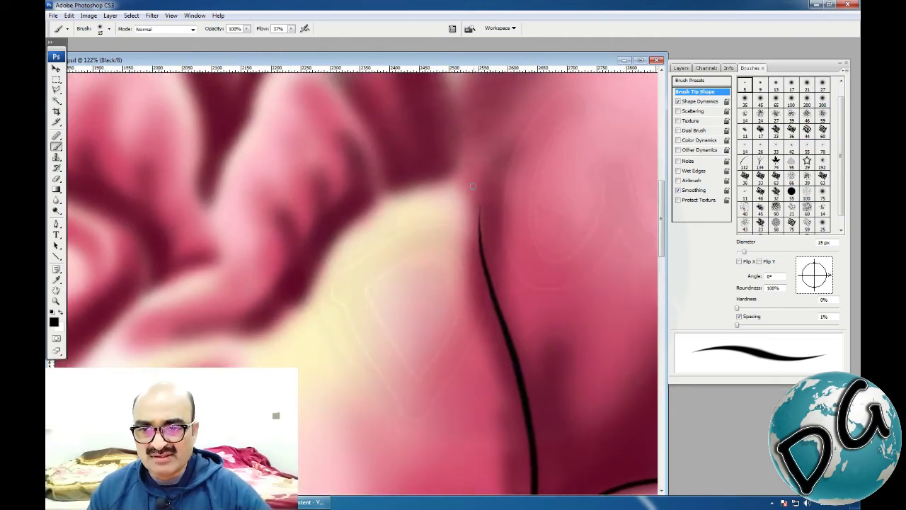
left_click_drag(462, 177, 424, 176)
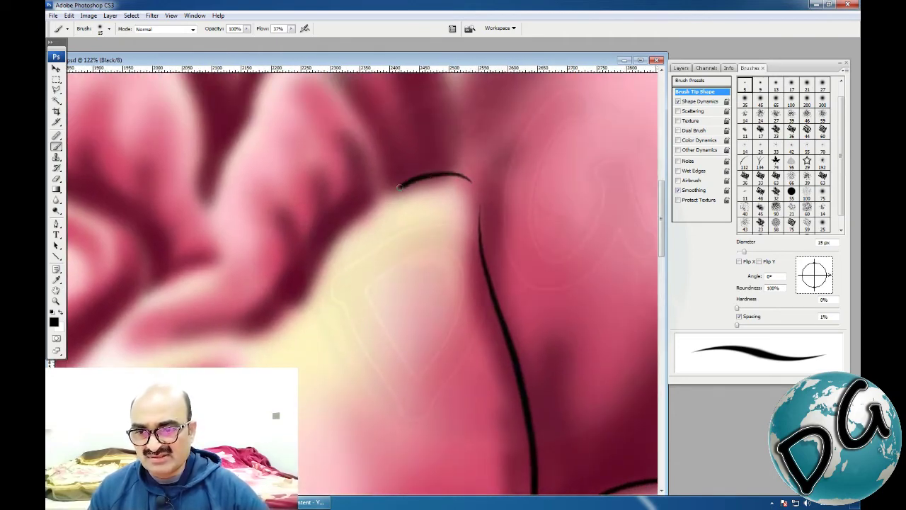
mouse_move(368, 202)
left_mouse_down()
mouse_move(331, 238)
mouse_move(305, 296)
mouse_move(265, 324)
mouse_move(243, 363)
mouse_move(310, 326)
mouse_move(430, 203)
mouse_move(388, 236)
mouse_move(322, 260)
mouse_move(279, 309)
mouse_move(544, 206)
left_mouse_up()
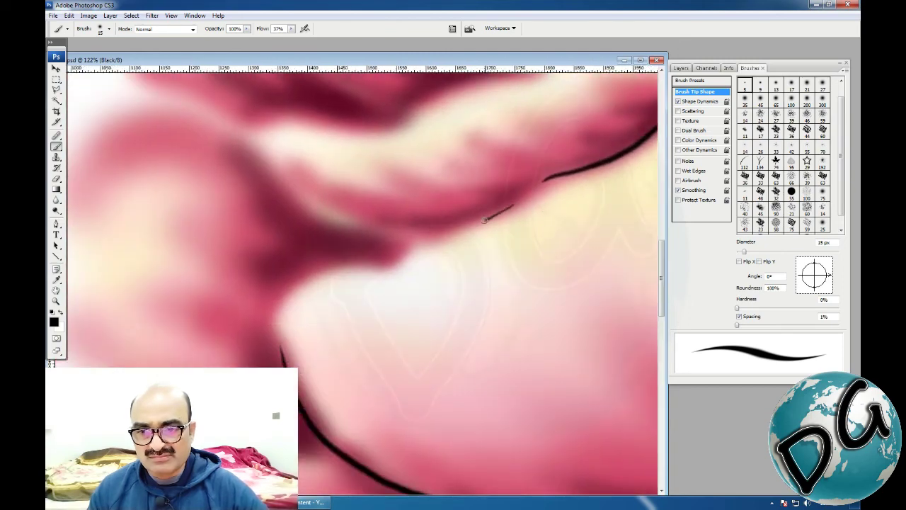
mouse_move(484, 220)
left_mouse_down()
mouse_move(317, 276)
mouse_move(296, 289)
mouse_move(279, 325)
left_mouse_up()
Step: Outline the small upright petal's left side and the curled rim above the large petal, including its pointed left end
left_click_drag(602, 156, 343, 375)
left_click_drag(607, 195, 509, 278)
left_click_drag(474, 77, 442, 199)
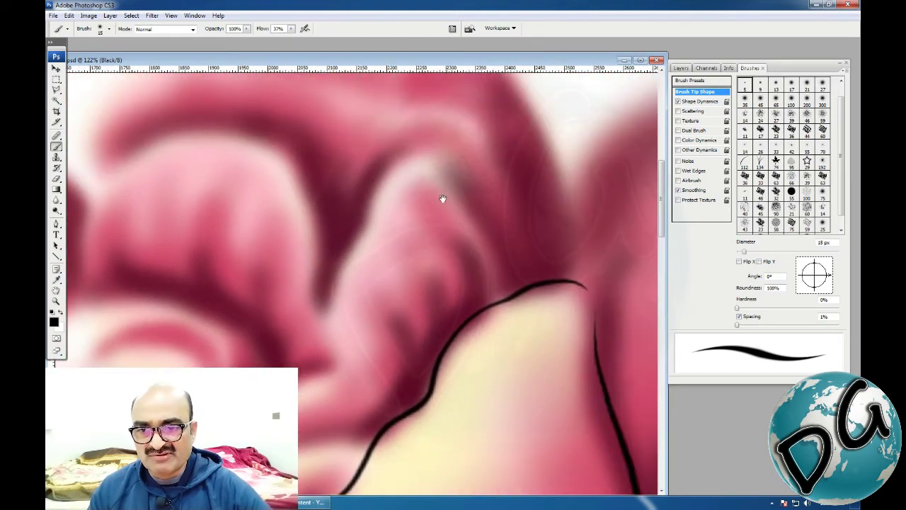
mouse_move(414, 146)
left_mouse_down()
mouse_move(377, 176)
mouse_move(364, 214)
left_mouse_up()
mouse_move(341, 256)
left_mouse_down()
mouse_move(327, 313)
mouse_move(332, 364)
left_mouse_up()
left_click_drag(426, 309, 577, 130)
mouse_move(534, 204)
left_mouse_down()
mouse_move(627, 192)
mouse_move(533, 190)
mouse_move(462, 237)
mouse_move(426, 282)
mouse_move(398, 300)
left_mouse_up()
left_click_drag(420, 279, 613, 170)
mouse_move(549, 208)
left_mouse_down()
mouse_move(492, 215)
mouse_move(450, 239)
left_mouse_up()
mouse_move(400, 259)
left_mouse_down()
mouse_move(428, 267)
mouse_move(392, 264)
mouse_move(350, 294)
left_mouse_up()
mouse_move(373, 333)
left_mouse_down()
mouse_move(246, 223)
mouse_move(300, 266)
mouse_move(395, 289)
left_mouse_up()
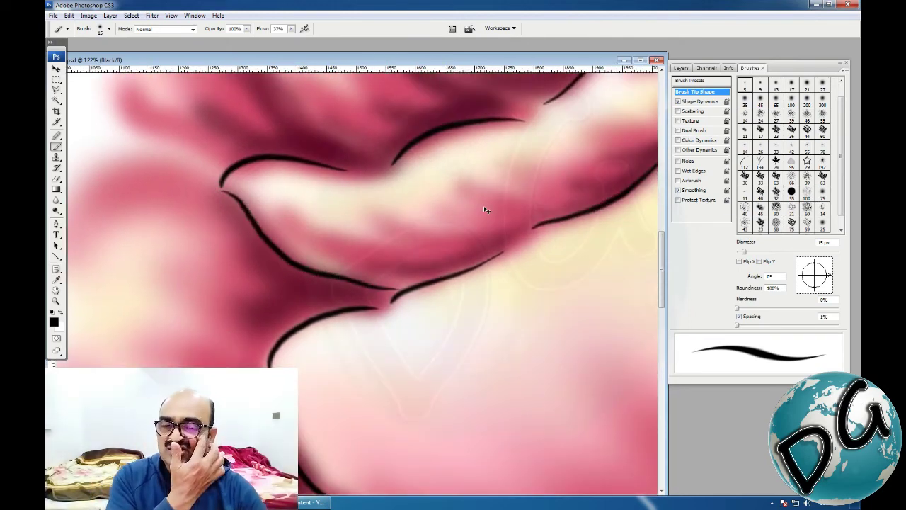
Step: Outline the tall oval petal behind the large central petal along its right side, rounded top and left side
key("ctrl+minus")
key("ctrl+minus")
key("ctrl+minus")
key("ctrl+minus")
key("ctrl+minus")
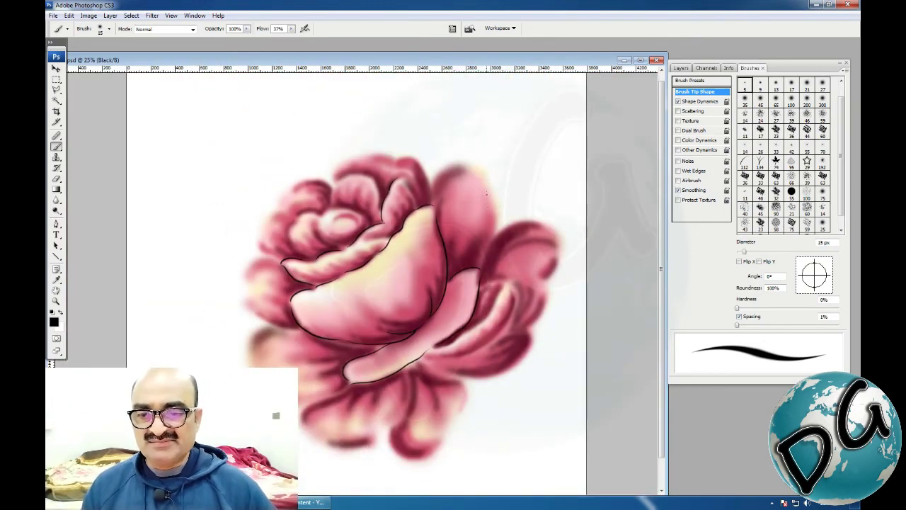
left_click_drag(523, 159, 393, 323)
left_click_drag(518, 123, 376, 272)
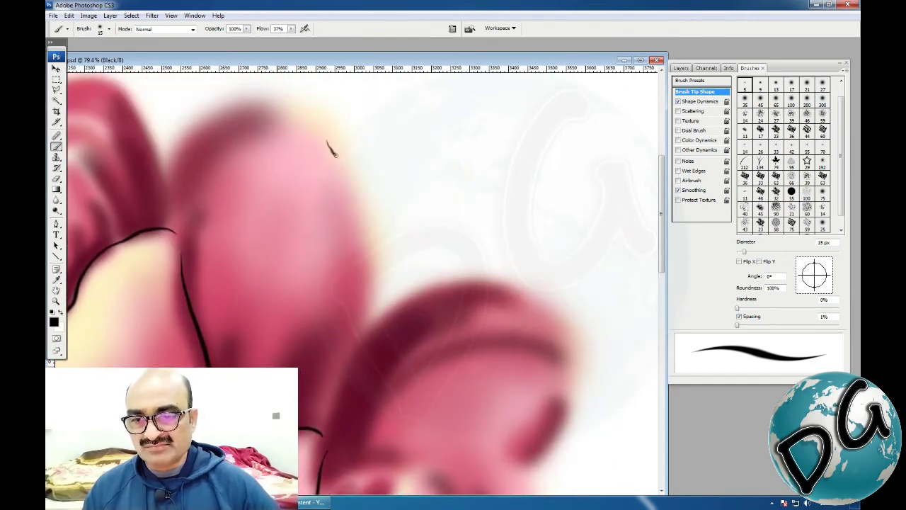
mouse_move(332, 152)
left_mouse_down()
mouse_move(358, 184)
mouse_move(364, 225)
left_mouse_up()
left_click_drag(369, 275, 362, 329)
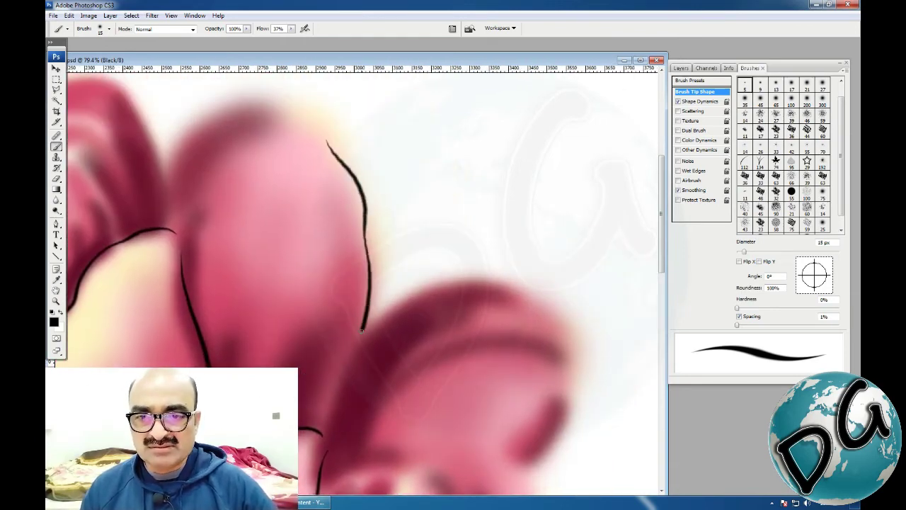
left_click_drag(401, 379, 555, 414)
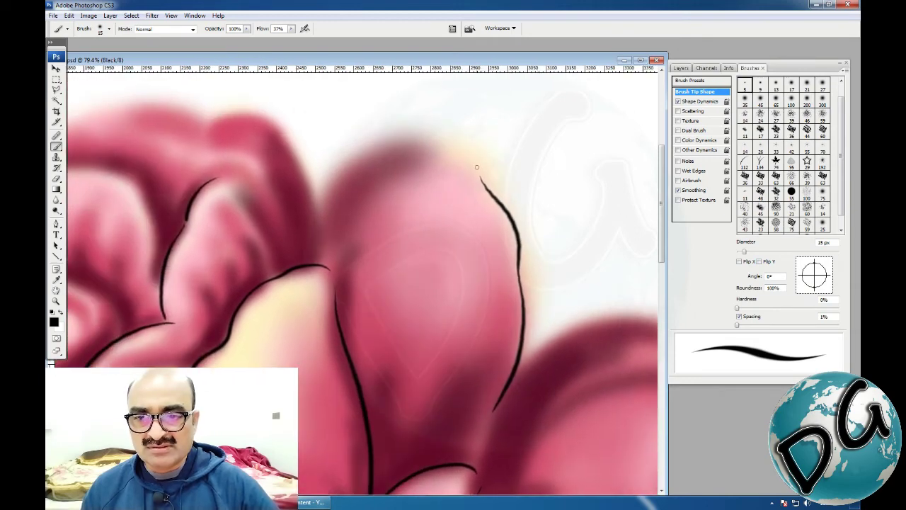
mouse_move(462, 160)
left_mouse_down()
mouse_move(422, 145)
mouse_move(378, 153)
left_mouse_up()
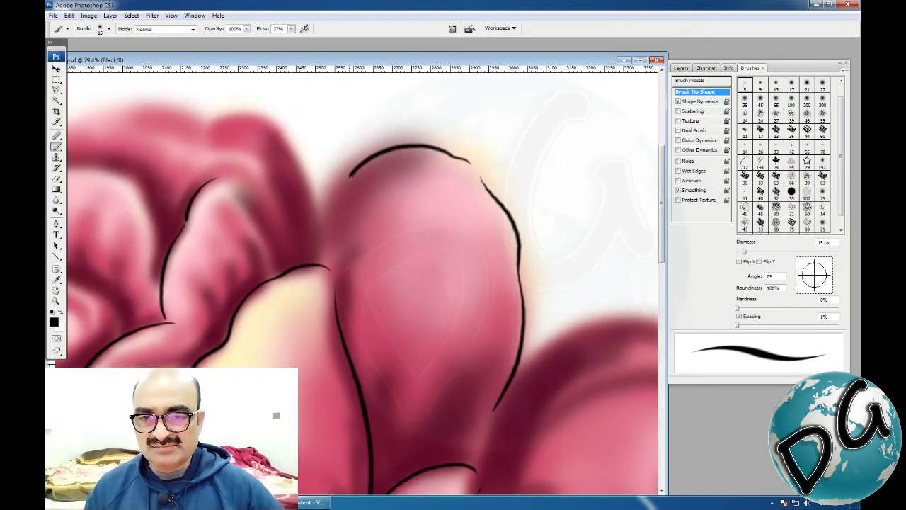
left_click_drag(335, 217, 335, 235)
Step: Maximize the image window and hide the tool panels and rulers
left_click_drag(464, 305, 301, 234)
mouse_move(348, 327)
left_mouse_down()
mouse_move(348, 177)
mouse_move(318, 260)
left_mouse_up()
left_click(640, 60)
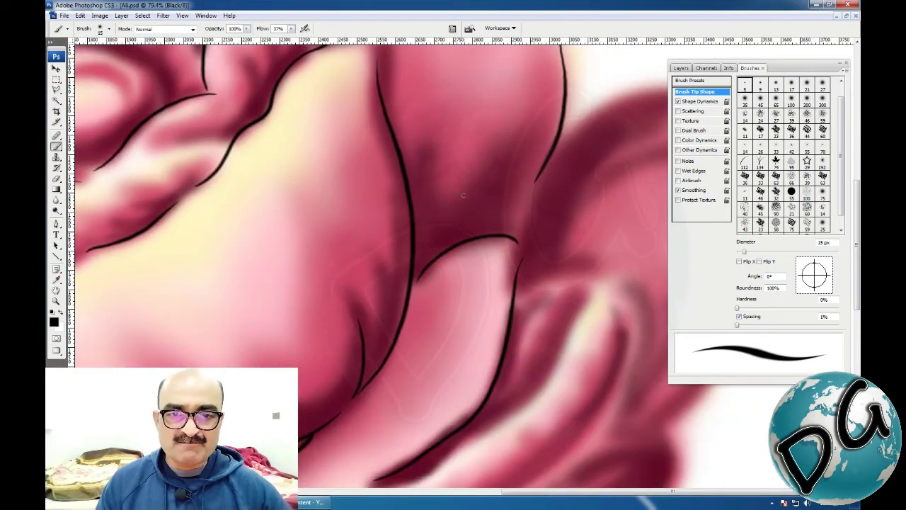
key("Tab")
key("ctrl+r")
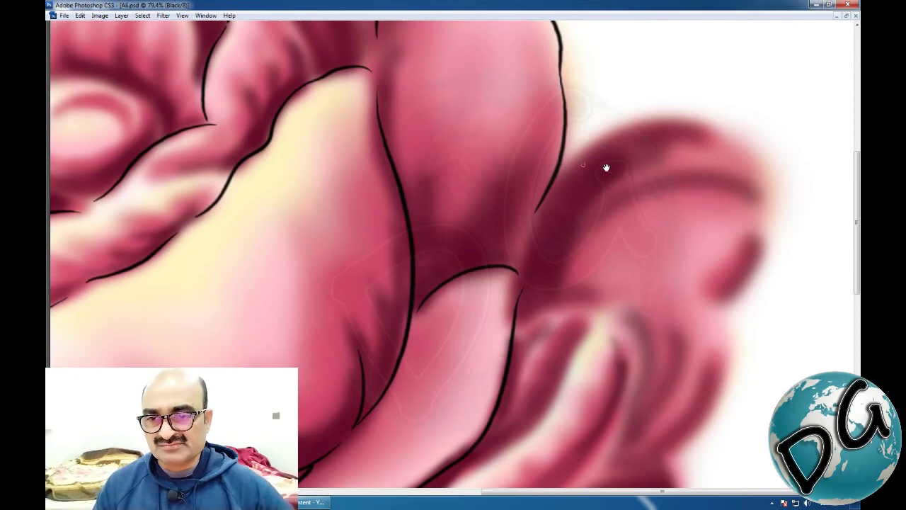
Step: Ink the outer contour of the far right petal over its rounded top and down its right side
left_click_drag(422, 365, 422, 365)
left_click_drag(402, 308, 381, 357)
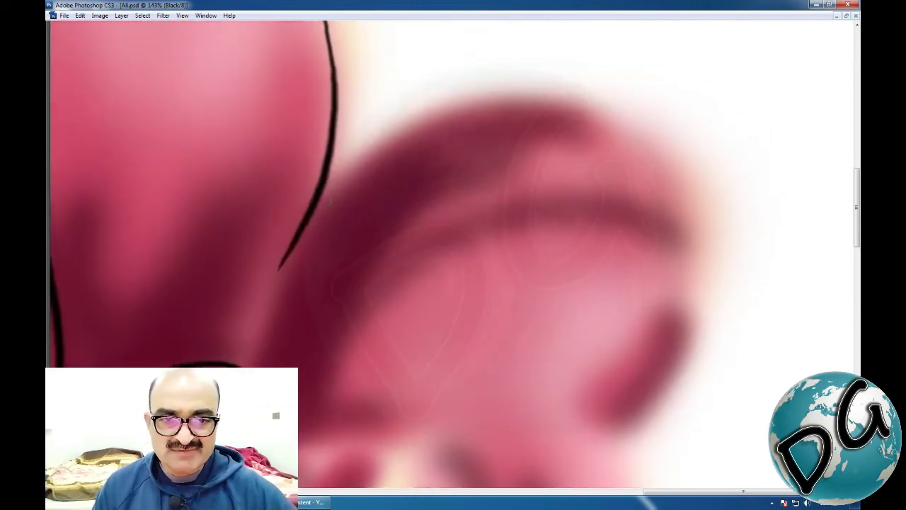
mouse_move(337, 185)
left_mouse_down()
mouse_move(365, 152)
mouse_move(465, 93)
mouse_move(567, 98)
mouse_move(637, 142)
mouse_move(667, 192)
mouse_move(678, 252)
left_mouse_up()
left_click_drag(696, 324, 714, 152)
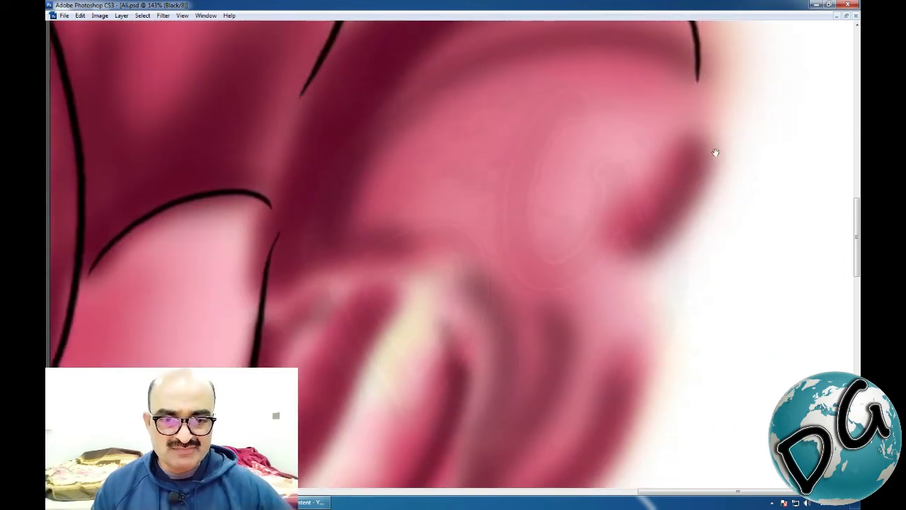
mouse_move(705, 105)
left_mouse_down()
mouse_move(711, 156)
mouse_move(676, 229)
mouse_move(636, 408)
left_mouse_up()
left_click_drag(505, 451, 678, 208)
key("ctrl+minus")
key("ctrl+minus")
key("ctrl+minus")
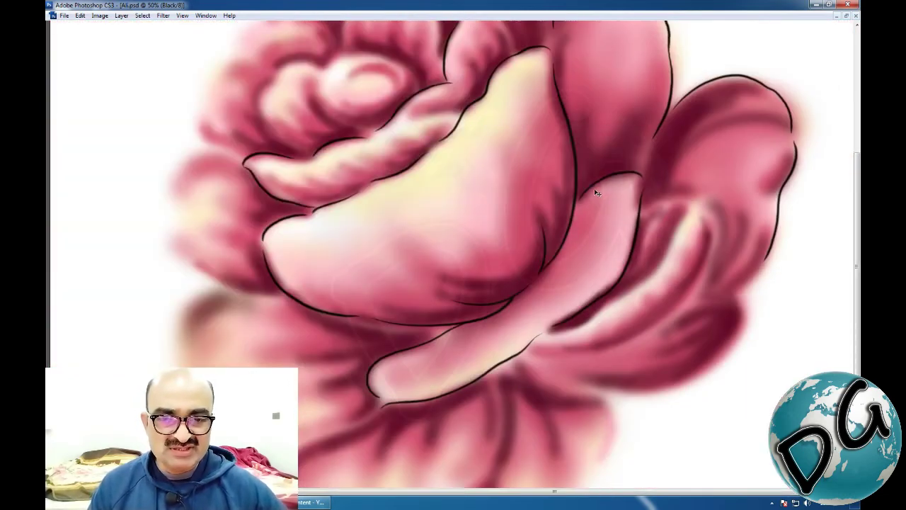
Step: Outline the narrow curled petal's left edge on the flower's lower right, and the arched top of the small petal just behind it
left_click(649, 293)
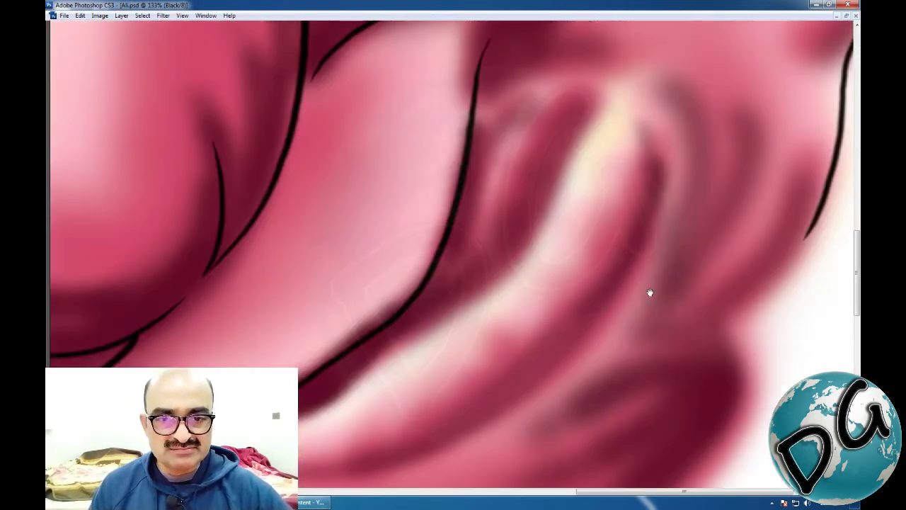
left_click(673, 168)
mouse_move(696, 68)
left_mouse_down()
mouse_move(630, 103)
mouse_move(597, 187)
mouse_move(528, 269)
mouse_move(436, 321)
mouse_move(366, 380)
left_mouse_up()
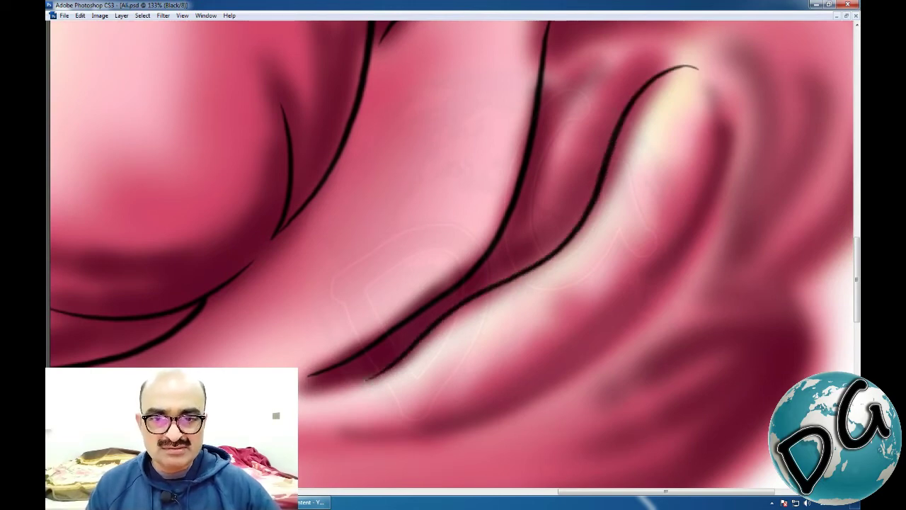
left_click_drag(489, 322, 383, 468)
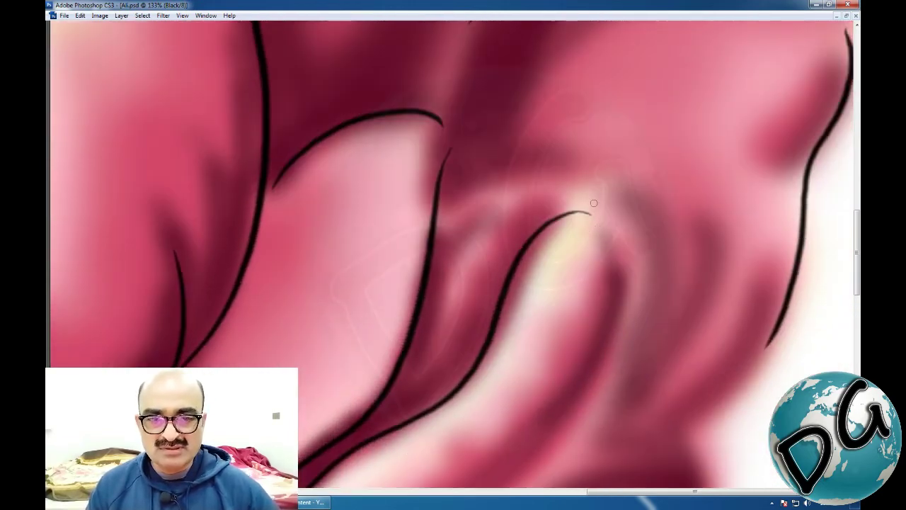
mouse_move(593, 203)
left_mouse_down()
mouse_move(536, 173)
mouse_move(484, 177)
mouse_move(453, 206)
left_mouse_up()
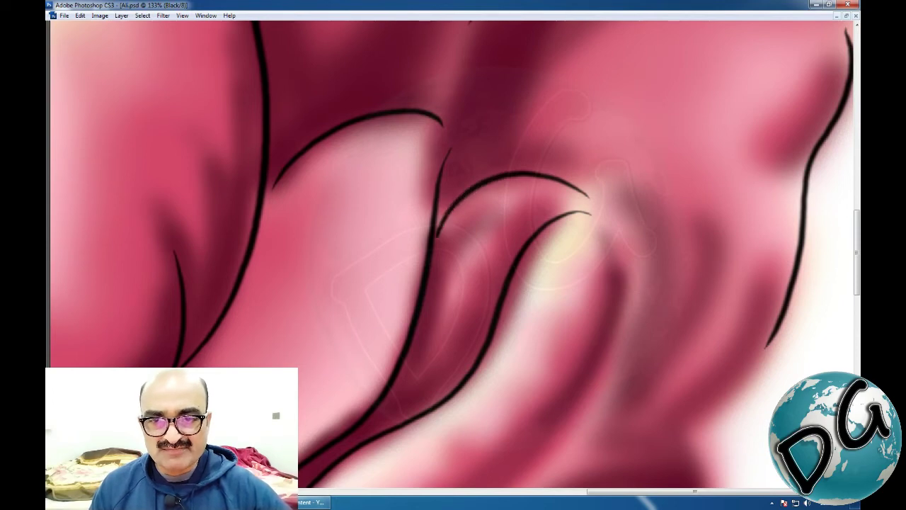
Step: Ink the narrow curled petal's right side and its underside, leaving a small gap between the tapered strokes
left_click_drag(549, 296, 491, 190)
mouse_move(562, 117)
left_mouse_down()
mouse_move(527, 138)
mouse_move(520, 160)
mouse_move(529, 237)
mouse_move(481, 327)
mouse_move(409, 405)
left_mouse_up()
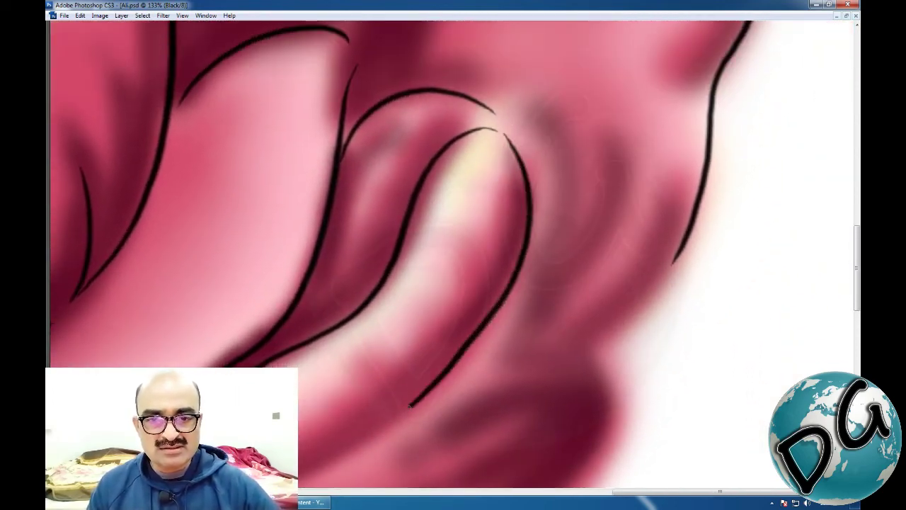
mouse_move(325, 431)
left_mouse_down()
mouse_move(666, 201)
mouse_move(625, 218)
mouse_move(497, 233)
mouse_move(457, 227)
left_mouse_up()
left_click_drag(634, 282, 252, 303)
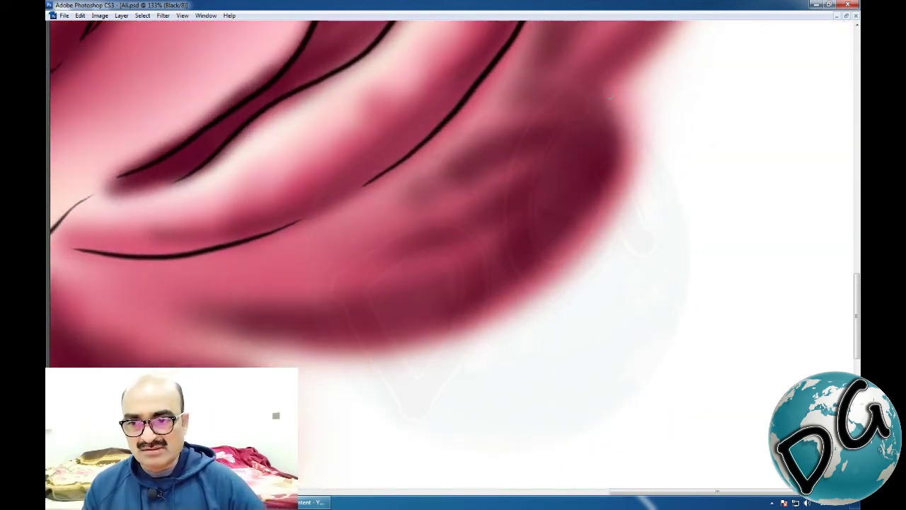
Step: Outline the lower right petal's rounded outer contour and extend the far right petal's edge down to meet it
mouse_move(607, 102)
left_mouse_down()
mouse_move(606, 193)
mouse_move(505, 277)
mouse_move(352, 334)
mouse_move(101, 301)
left_mouse_up()
left_click_drag(426, 188, 359, 402)
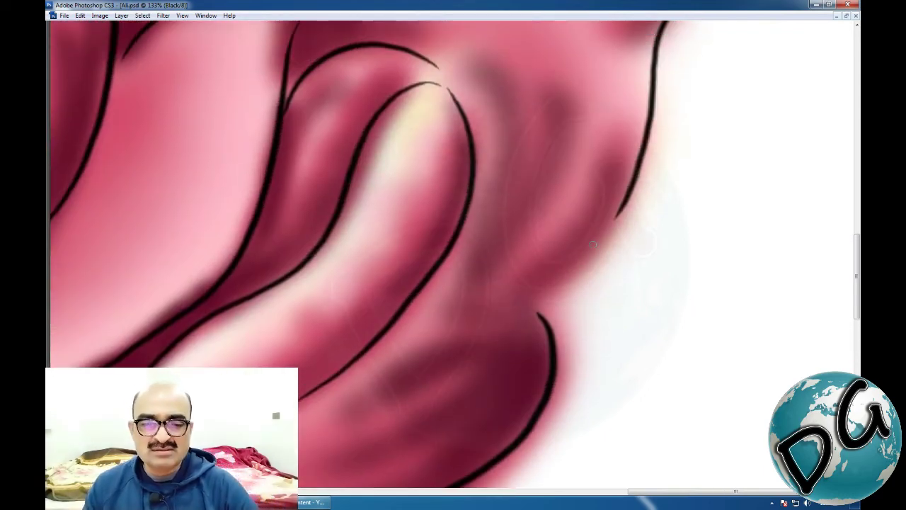
left_click_drag(585, 256, 532, 304)
key("ctrl+minus")
key("ctrl+minus")
key("ctrl+minus")
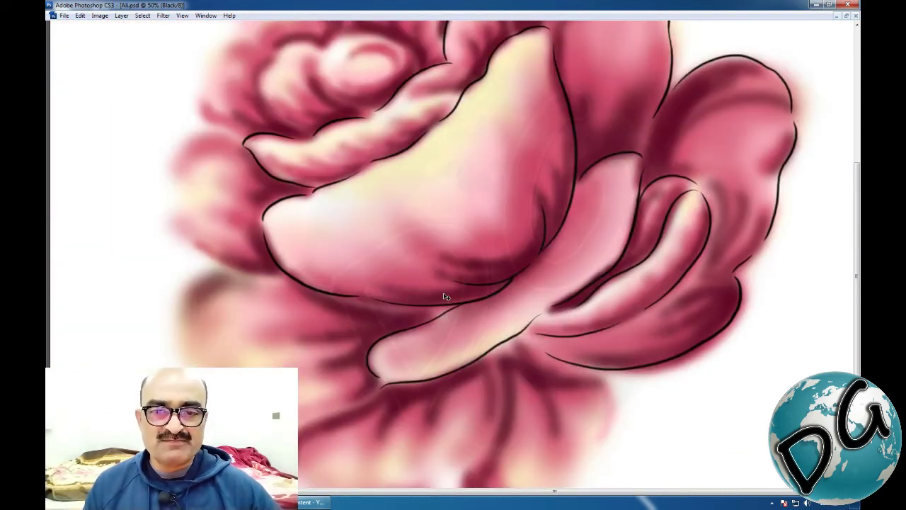
Step: Ink the far right petal's inner left edge below the base of the tall oval petal
key("ctrl+minus")
left_click_drag(682, 145, 570, 248)
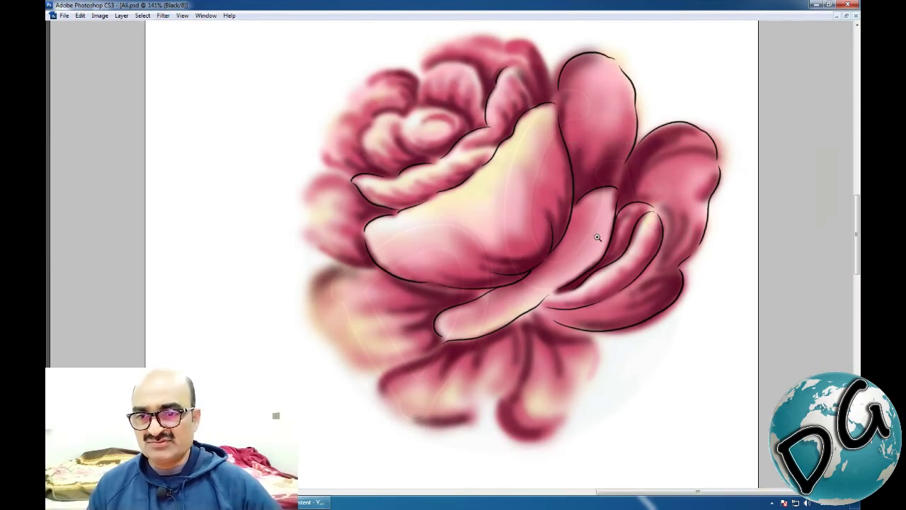
left_click_drag(604, 79, 281, 419)
left_click_drag(541, 185, 370, 275)
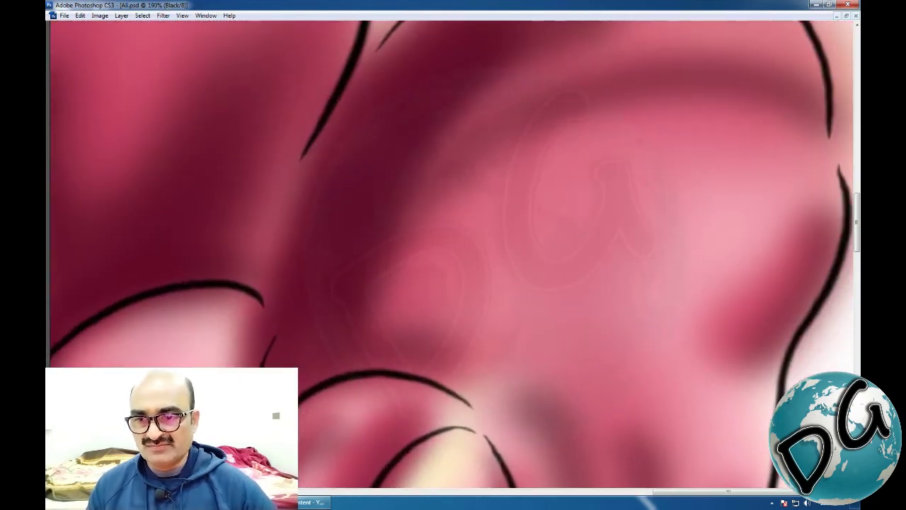
mouse_move(294, 175)
left_mouse_down()
mouse_move(272, 221)
mouse_move(262, 286)
left_mouse_up()
key("ctrl+minus")
key("ctrl+minus")
key("ctrl+minus")
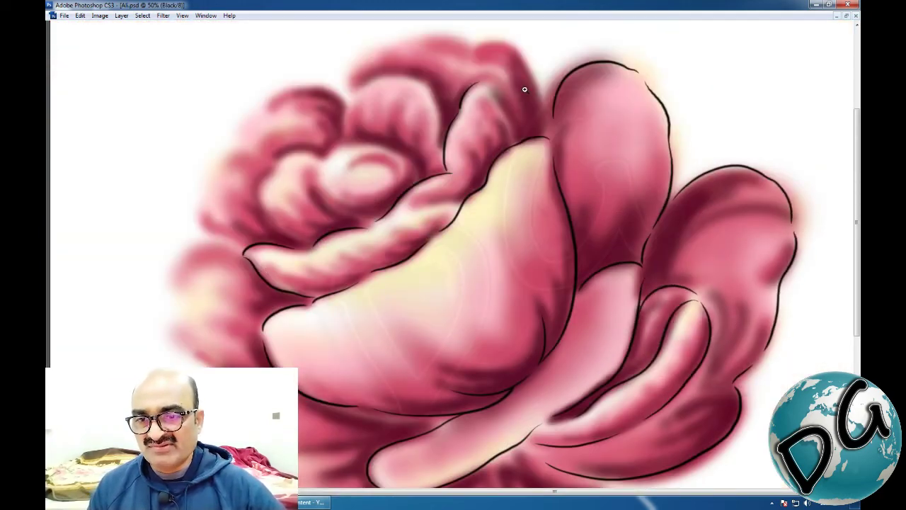
Step: Outline the small upright petal's right side and the rounded top and outer right edge of the petal behind it
left_click_drag(458, 172, 440, 176)
left_click_drag(393, 196, 317, 177)
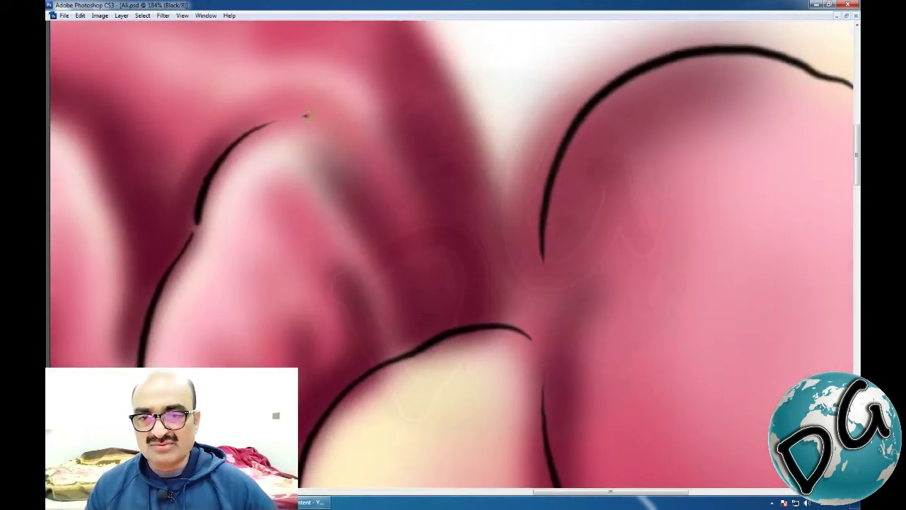
mouse_move(307, 116)
left_mouse_down()
mouse_move(342, 144)
mouse_move(380, 204)
mouse_move(421, 279)
mouse_move(426, 326)
left_mouse_up()
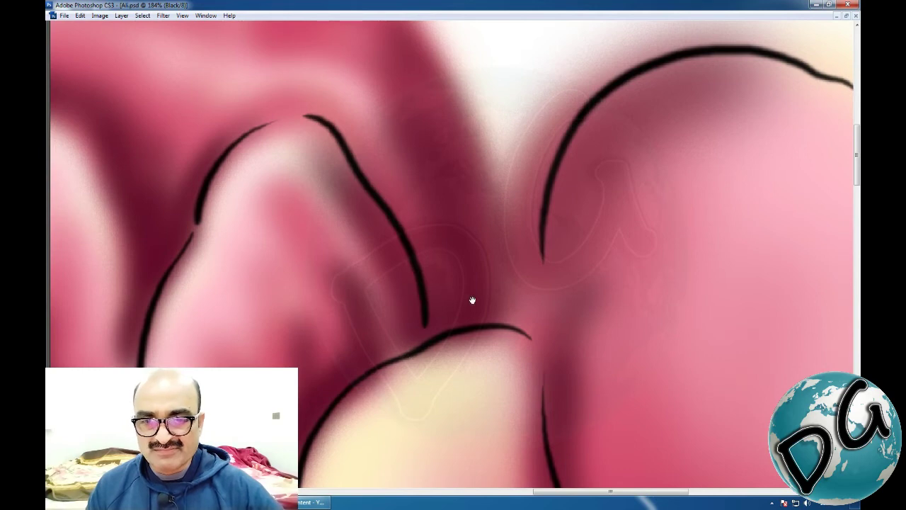
left_click_drag(472, 300, 550, 453)
mouse_move(318, 172)
left_mouse_down()
mouse_move(377, 135)
mouse_move(468, 163)
mouse_move(543, 251)
mouse_move(579, 353)
mouse_move(581, 428)
left_mouse_up()
mouse_move(364, 317)
left_mouse_down()
mouse_move(480, 311)
mouse_move(756, 233)
left_mouse_up()
Step: Outline the rounded upper petal's top and right side, and the wavy outer contour of the petal above it
mouse_move(373, 219)
left_mouse_down()
mouse_move(360, 199)
mouse_move(235, 230)
left_mouse_up()
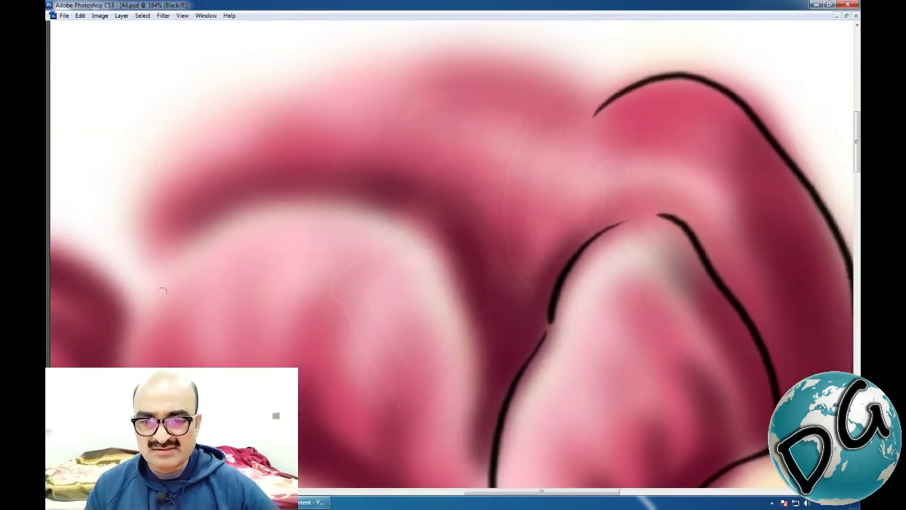
mouse_move(170, 263)
left_mouse_down()
mouse_move(192, 242)
mouse_move(347, 182)
mouse_move(435, 210)
left_mouse_up()
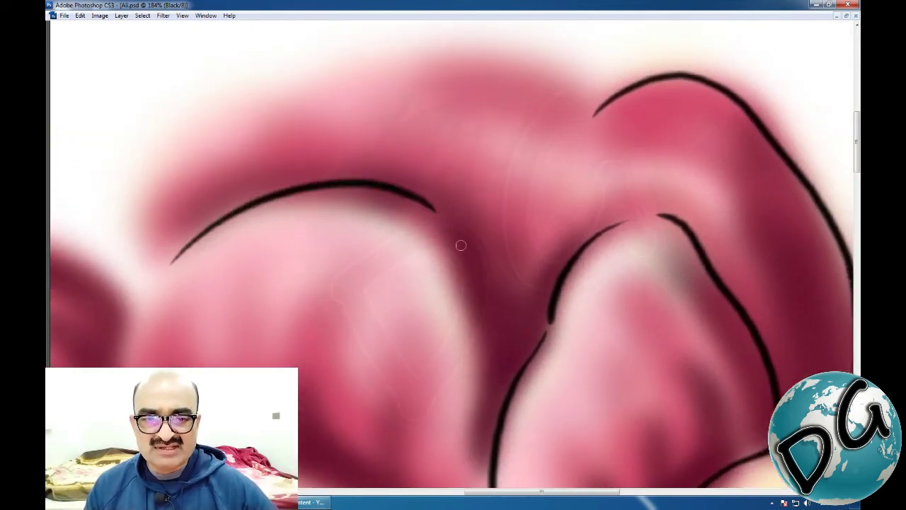
mouse_move(461, 245)
left_mouse_down()
mouse_move(511, 331)
mouse_move(507, 379)
left_mouse_up()
left_click_drag(514, 136, 596, 255)
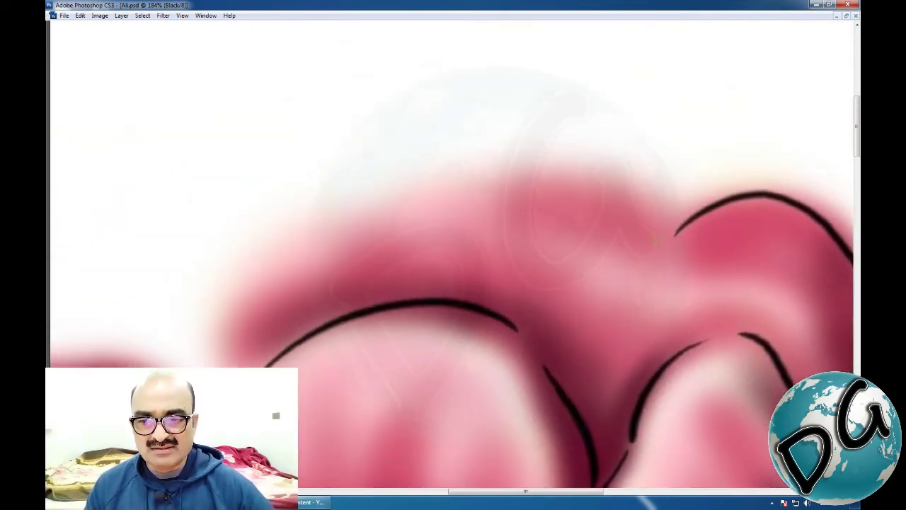
mouse_move(648, 215)
left_mouse_down()
mouse_move(624, 199)
mouse_move(502, 177)
mouse_move(373, 203)
mouse_move(257, 287)
mouse_move(239, 364)
left_mouse_up()
key("ctrl+minus")
key("ctrl+minus")
key("ctrl+minus")
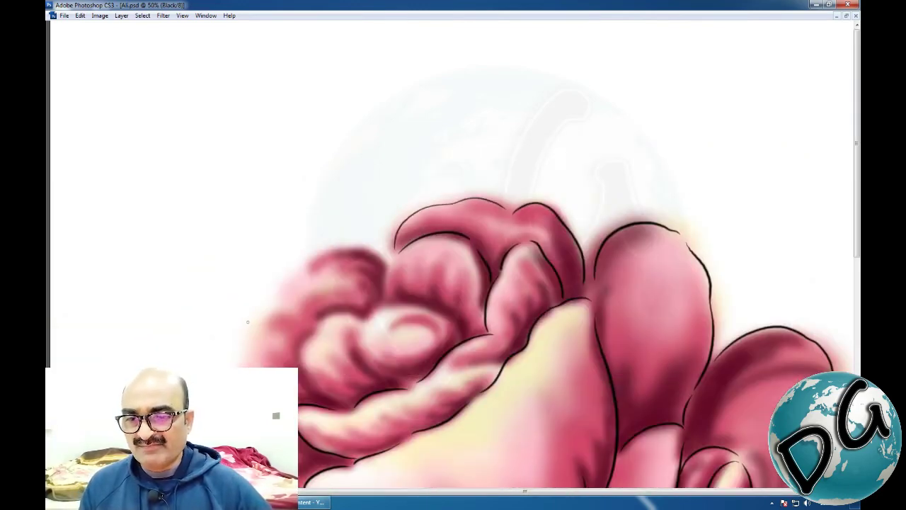
Step: Outline the round central bud with tapered strokes over its top, down its right side and around its lower left
left_click_drag(466, 279, 370, 370)
left_click_drag(345, 298, 305, 319)
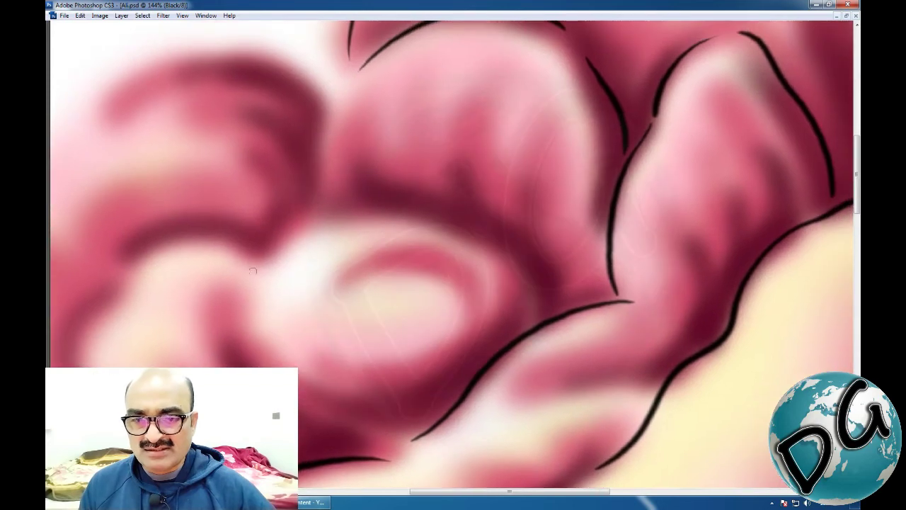
mouse_move(254, 286)
left_mouse_down()
mouse_move(327, 215)
mouse_move(394, 212)
mouse_move(470, 225)
mouse_move(509, 247)
mouse_move(541, 293)
left_mouse_up()
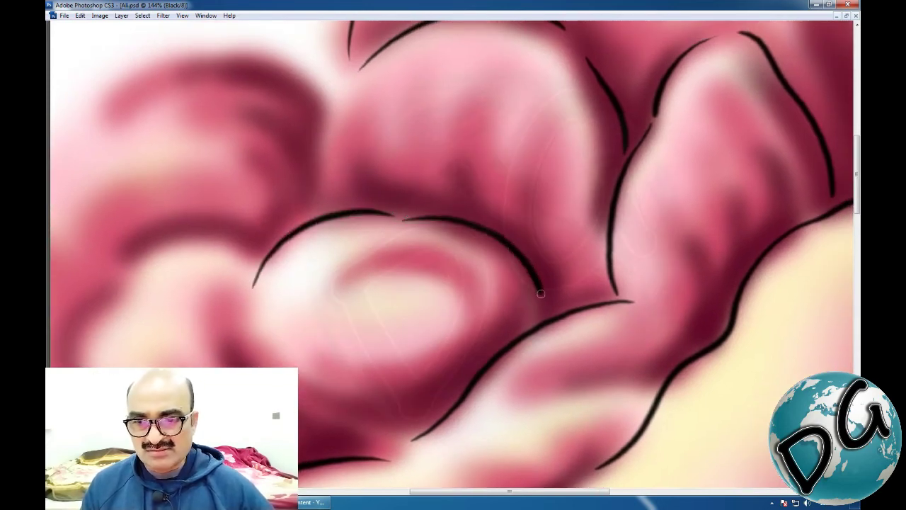
left_click_drag(483, 352, 563, 272)
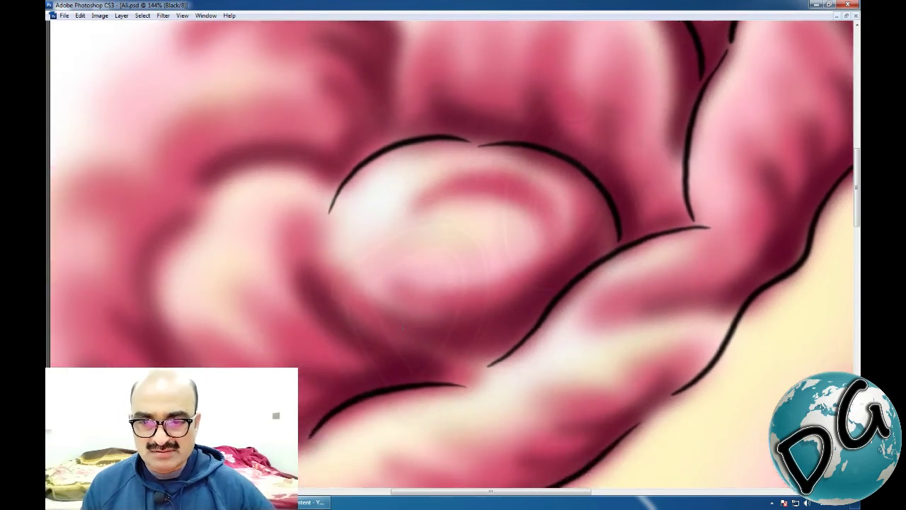
mouse_move(324, 248)
left_mouse_down()
mouse_move(330, 290)
mouse_move(386, 343)
mouse_move(466, 345)
left_mouse_up()
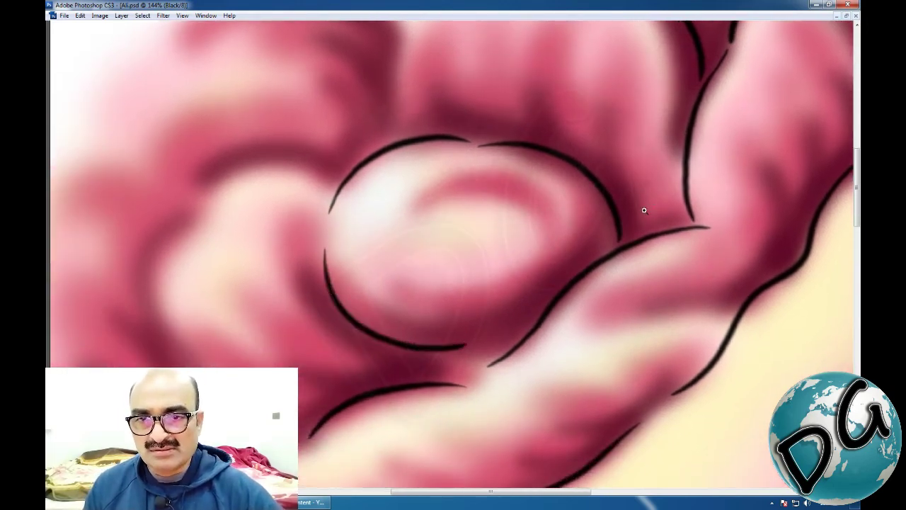
Step: Ink the nested spiral curves inside the lower right part of the central bud
left_click_drag(644, 211, 419, 401)
left_click_drag(443, 315, 408, 326)
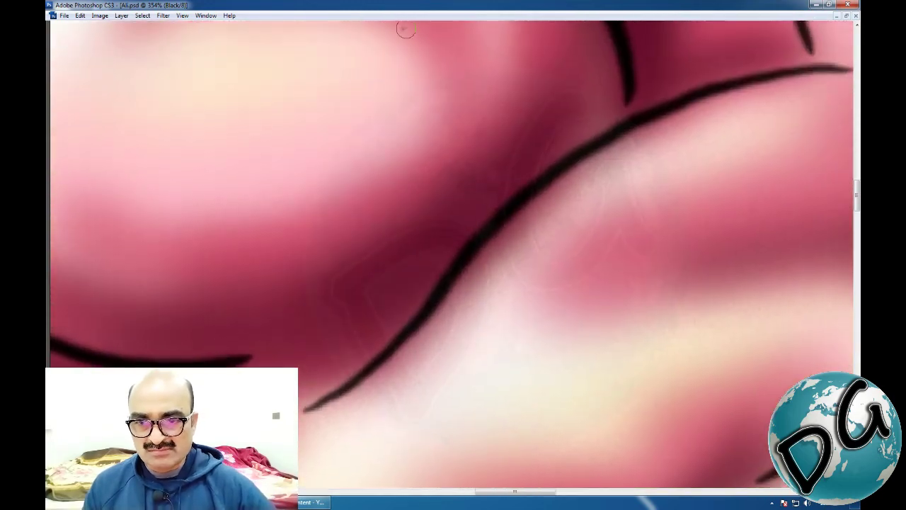
mouse_move(406, 28)
left_mouse_down()
mouse_move(466, 69)
mouse_move(481, 119)
mouse_move(475, 184)
mouse_move(439, 283)
left_mouse_up()
mouse_move(105, 176)
left_mouse_down()
mouse_move(150, 296)
mouse_move(279, 325)
mouse_move(371, 289)
mouse_move(424, 190)
mouse_move(315, 94)
mouse_move(305, 99)
left_mouse_up()
mouse_move(221, 237)
left_mouse_down()
mouse_move(219, 259)
mouse_move(262, 307)
mouse_move(339, 303)
left_mouse_up()
mouse_move(324, 223)
left_mouse_down()
mouse_move(360, 228)
mouse_move(368, 244)
mouse_move(367, 287)
mouse_move(330, 308)
left_mouse_up()
key("ctrl+minus")
key("ctrl+minus")
key("ctrl+minus")
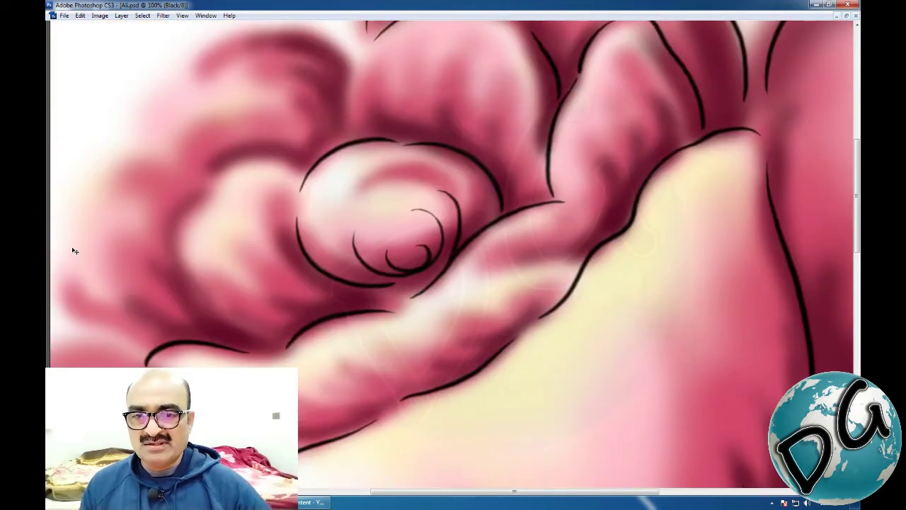
Step: Outline the pale petal left of the central bud over its arched top and down its left side
left_click_drag(482, 172, 228, 356)
left_click_drag(379, 301, 436, 365)
mouse_move(488, 149)
left_mouse_down()
mouse_move(471, 130)
mouse_move(367, 112)
mouse_move(320, 182)
mouse_move(336, 197)
mouse_move(277, 221)
mouse_move(263, 305)
mouse_move(326, 389)
mouse_move(419, 425)
mouse_move(430, 344)
mouse_move(506, 233)
mouse_move(441, 319)
mouse_move(443, 376)
mouse_move(369, 411)
left_mouse_up()
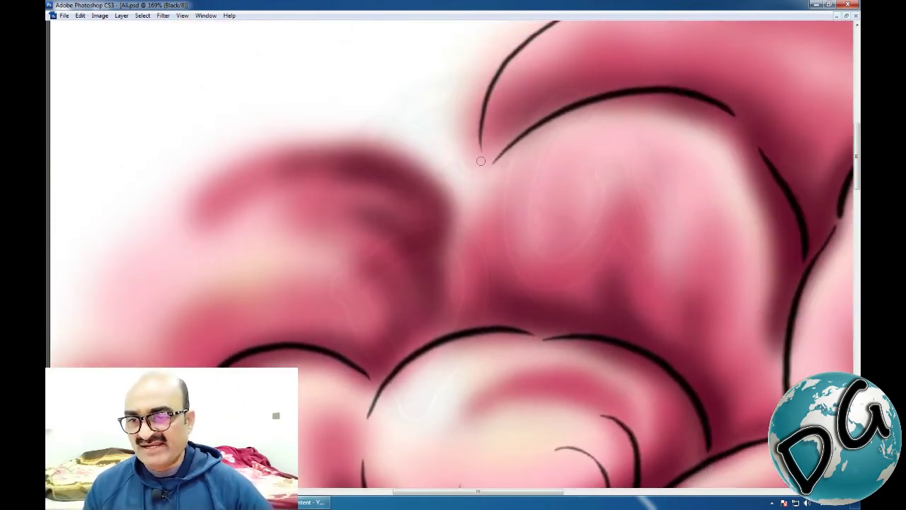
Step: Ink the rounded upper petal's left edge and the outer contour of the upper left petal beside it
mouse_move(483, 162)
left_mouse_down()
mouse_move(448, 216)
mouse_move(439, 260)
mouse_move(447, 305)
mouse_move(478, 326)
left_mouse_up()
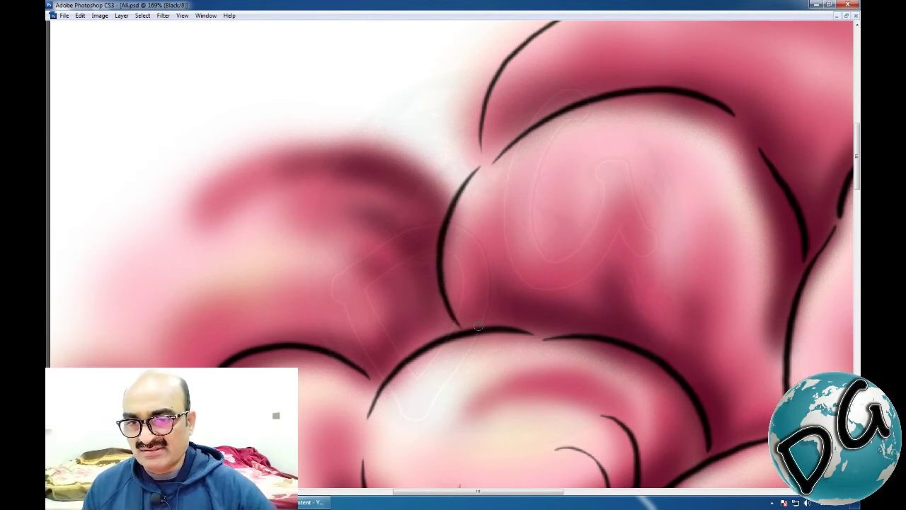
mouse_move(178, 227)
left_mouse_down()
mouse_move(193, 197)
mouse_move(243, 151)
mouse_move(316, 132)
mouse_move(372, 145)
mouse_move(394, 163)
mouse_move(449, 131)
mouse_move(478, 168)
left_mouse_up()
left_click_drag(226, 297, 528, 200)
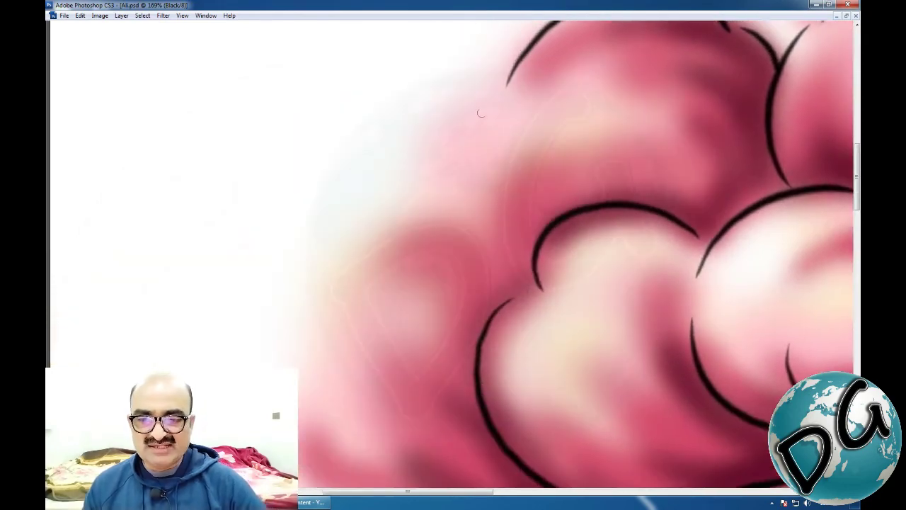
mouse_move(484, 103)
left_mouse_down()
mouse_move(465, 106)
mouse_move(399, 169)
mouse_move(395, 236)
mouse_move(218, 435)
left_mouse_up()
key("ctrl+minus")
key("ctrl+minus")
Step: Outline the two-lobed outer left petal from its rounded top down to the pointed end of the curled rim
left_click_drag(476, 160, 384, 157)
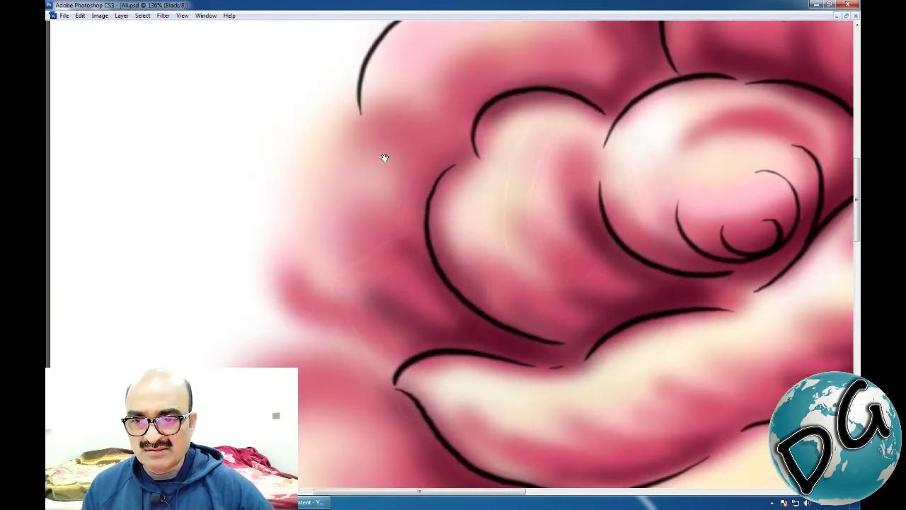
mouse_move(433, 142)
left_mouse_down()
mouse_move(328, 132)
mouse_move(291, 169)
mouse_move(272, 260)
mouse_move(288, 309)
mouse_move(331, 343)
mouse_move(397, 358)
left_mouse_up()
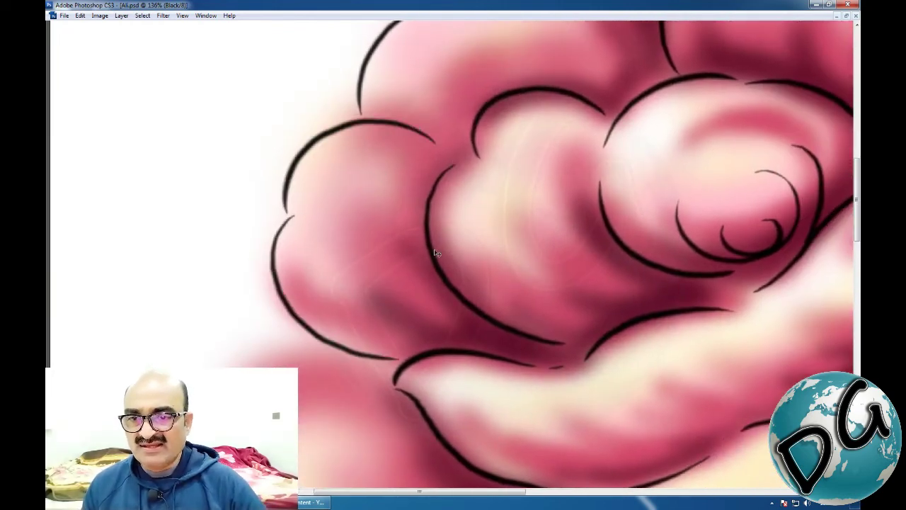
Step: Outline the left petal beneath the curled rim along its rounded top, outer left side and lower edge
key("ctrl+minus")
key("ctrl+minus")
key("ctrl+minus")
scroll(307, 384, "up", 5)
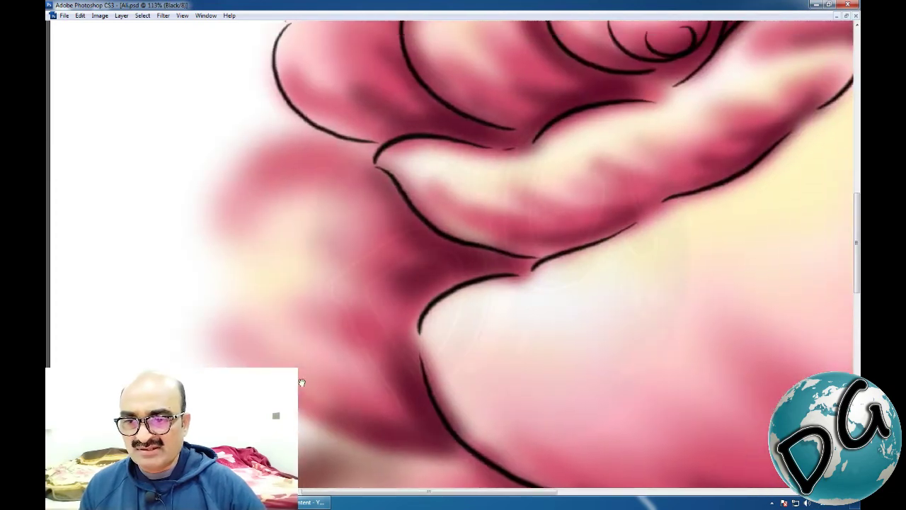
mouse_move(304, 138)
left_mouse_down()
mouse_move(212, 168)
mouse_move(198, 244)
mouse_move(214, 262)
left_mouse_up()
mouse_move(225, 257)
left_mouse_down()
mouse_move(214, 320)
mouse_move(232, 353)
mouse_move(354, 429)
mouse_move(439, 444)
left_mouse_up()
mouse_move(471, 411)
left_mouse_down()
mouse_move(373, 156)
mouse_move(325, 149)
mouse_move(250, 212)
mouse_move(269, 357)
mouse_move(359, 437)
left_mouse_up()
Step: Outline the lower left petal's outer contour and the bottom petal's upper edge and rounded left end
mouse_move(462, 413)
left_mouse_down()
mouse_move(406, 215)
mouse_move(259, 176)
left_mouse_up()
mouse_move(167, 211)
left_mouse_down()
mouse_move(191, 262)
mouse_move(223, 277)
mouse_move(288, 278)
left_mouse_up()
mouse_move(465, 216)
left_mouse_down()
mouse_move(539, 160)
mouse_move(469, 165)
mouse_move(301, 228)
mouse_move(272, 320)
mouse_move(372, 388)
left_mouse_up()
mouse_move(514, 344)
left_mouse_down()
mouse_move(488, 324)
mouse_move(336, 314)
left_mouse_up()
left_click_drag(416, 265, 309, 259)
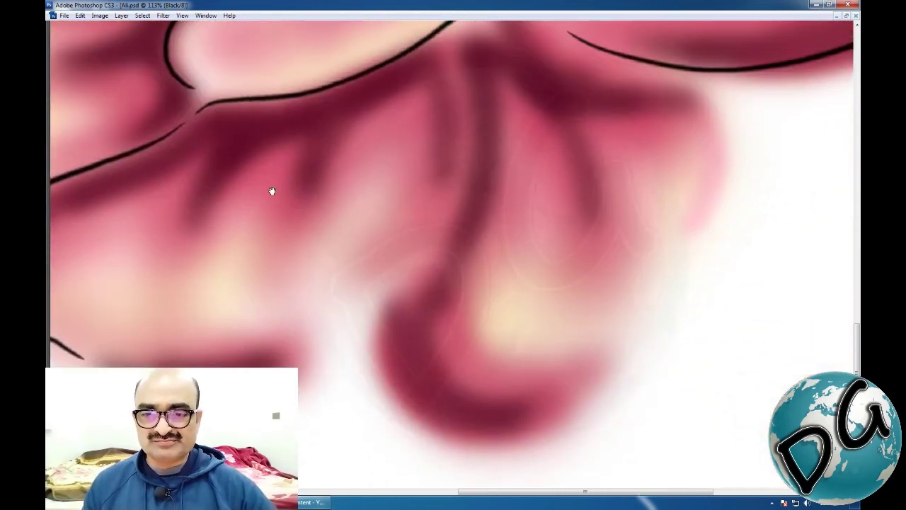
key("ctrl+minus")
key("ctrl+minus")
key("ctrl+minus")
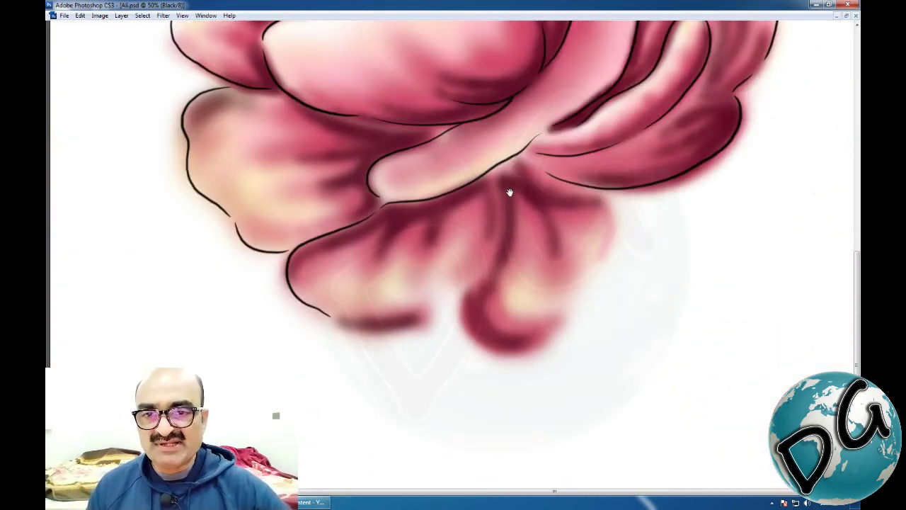
Step: Ink the curved divider between the two bottom petals, and the left one's lower edge with its inner fold line
left_click_drag(307, 387, 306, 381)
left_click_drag(444, 226, 370, 257)
left_click_drag(510, 136, 431, 138)
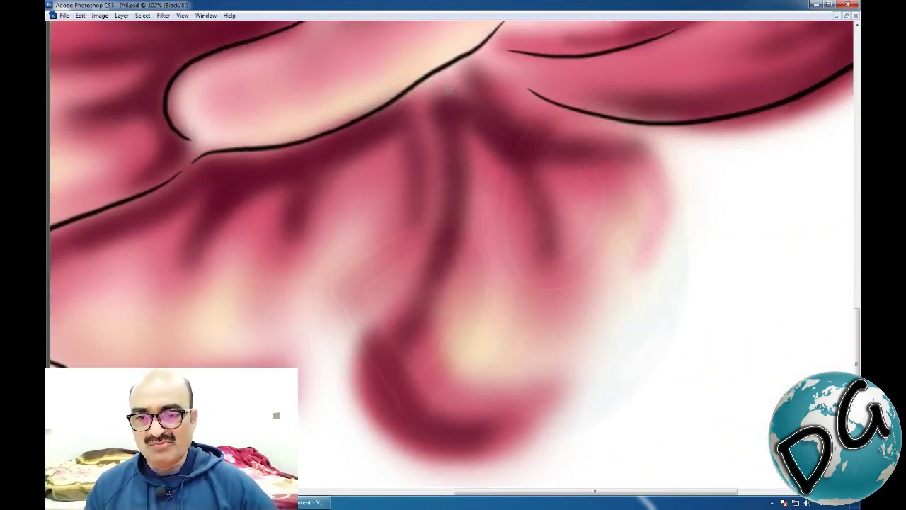
mouse_move(442, 79)
left_mouse_down()
mouse_move(435, 141)
mouse_move(446, 237)
mouse_move(396, 336)
mouse_move(345, 354)
left_mouse_up()
left_click_drag(397, 330, 585, 191)
mouse_move(517, 220)
left_mouse_down()
mouse_move(469, 248)
mouse_move(368, 278)
mouse_move(293, 253)
left_mouse_up()
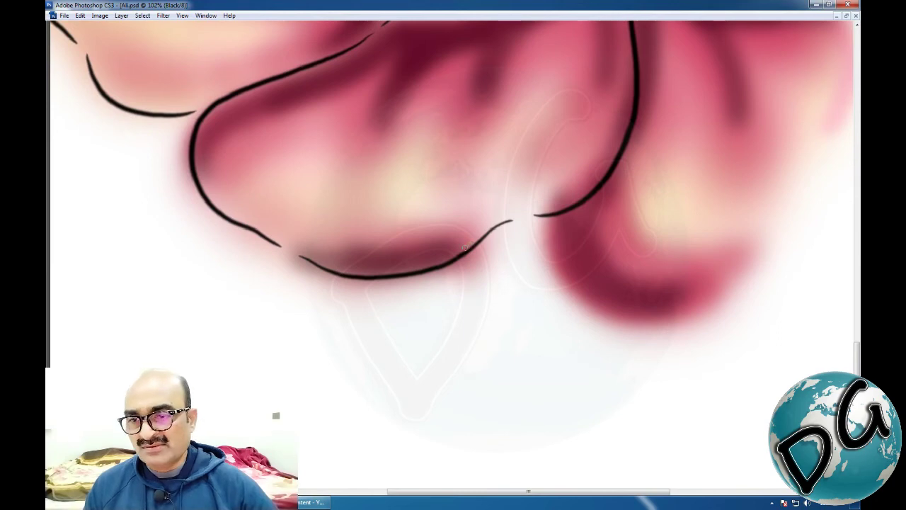
mouse_move(465, 247)
left_mouse_down()
mouse_move(397, 245)
mouse_move(354, 256)
left_mouse_up()
Step: Outline the bottom right petal around its lower curl and up its right side to the rounded upper edge
mouse_move(506, 273)
left_mouse_down()
mouse_move(329, 307)
mouse_move(289, 176)
mouse_move(221, 215)
mouse_move(214, 247)
mouse_move(230, 287)
mouse_move(265, 305)
mouse_move(328, 307)
mouse_move(384, 273)
left_mouse_up()
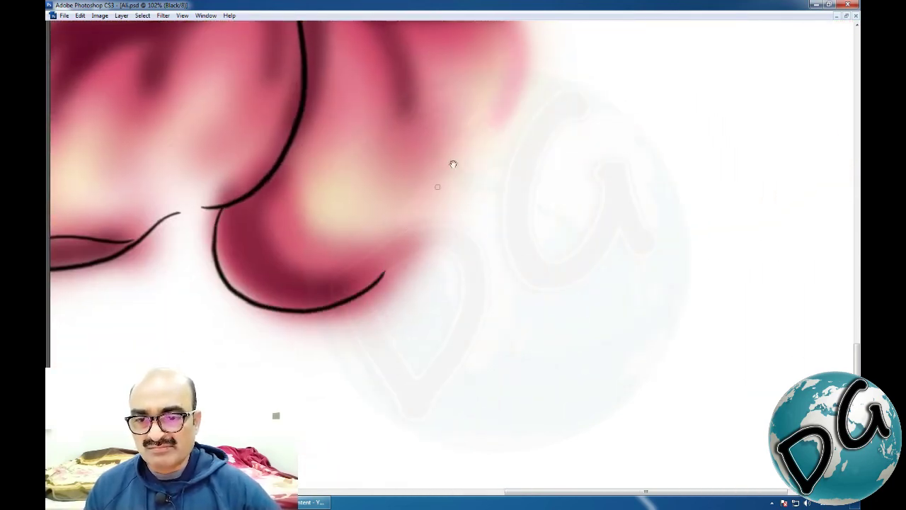
mouse_move(453, 162)
left_mouse_down()
mouse_move(407, 341)
mouse_move(411, 204)
mouse_move(361, 170)
mouse_move(360, 147)
mouse_move(424, 177)
mouse_move(439, 198)
mouse_move(451, 233)
mouse_move(448, 273)
mouse_move(377, 335)
mouse_move(315, 426)
left_mouse_up()
mouse_move(330, 338)
left_mouse_down()
mouse_move(352, 311)
mouse_move(342, 213)
left_mouse_up()
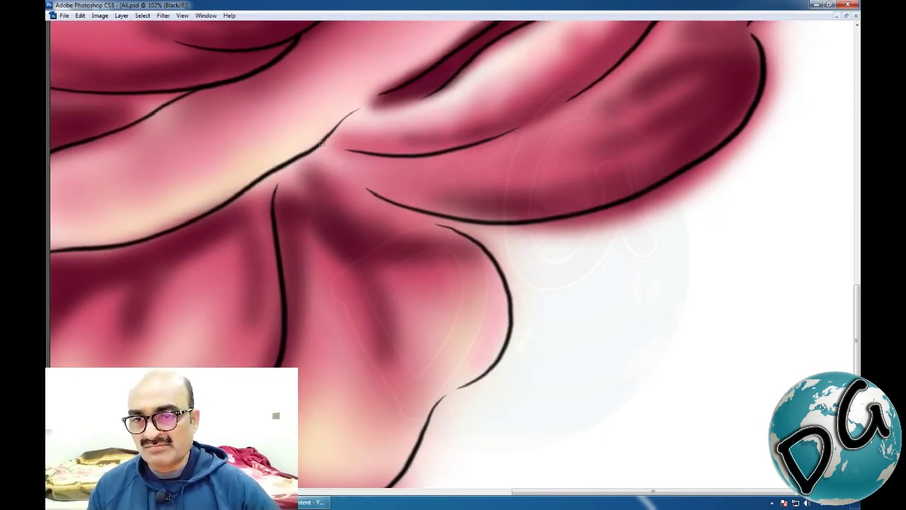
Step: Ink the bottom right petal's inner edge, curving down from the curled petal's lower line toward the petal's middle
mouse_move(321, 144)
left_mouse_down()
mouse_move(316, 169)
mouse_move(325, 210)
mouse_move(373, 250)
left_mouse_up()
key("ctrl+z")
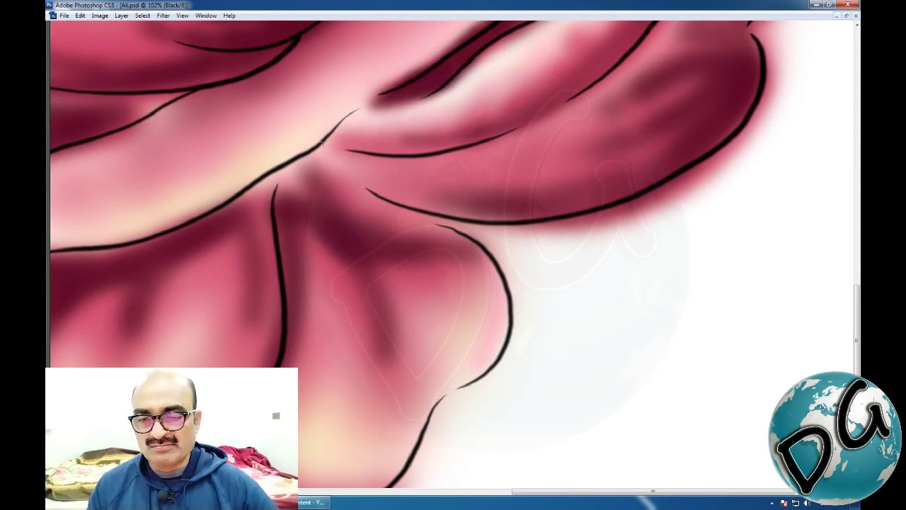
mouse_move(320, 149)
left_mouse_down()
mouse_move(336, 214)
mouse_move(362, 230)
left_mouse_up()
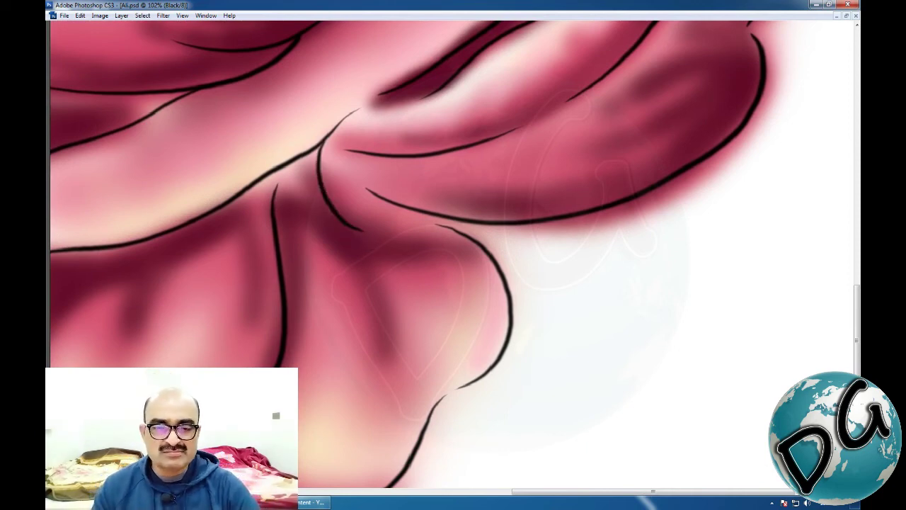
scroll(450, 189, "down", 4)
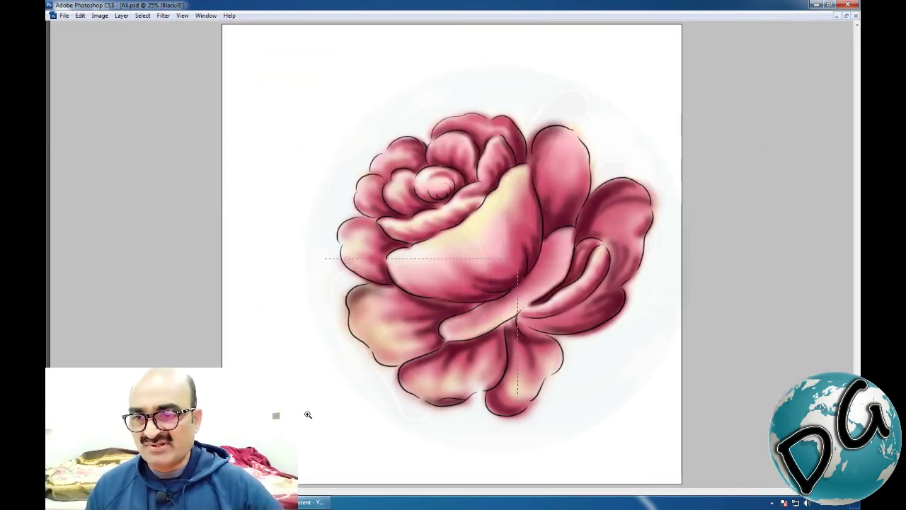
Step: Draw a long tapered curve beneath the large central petal, across the dark area above the curled petal's rounded end
left_click_drag(308, 414, 318, 403)
left_click_drag(365, 301, 303, 302)
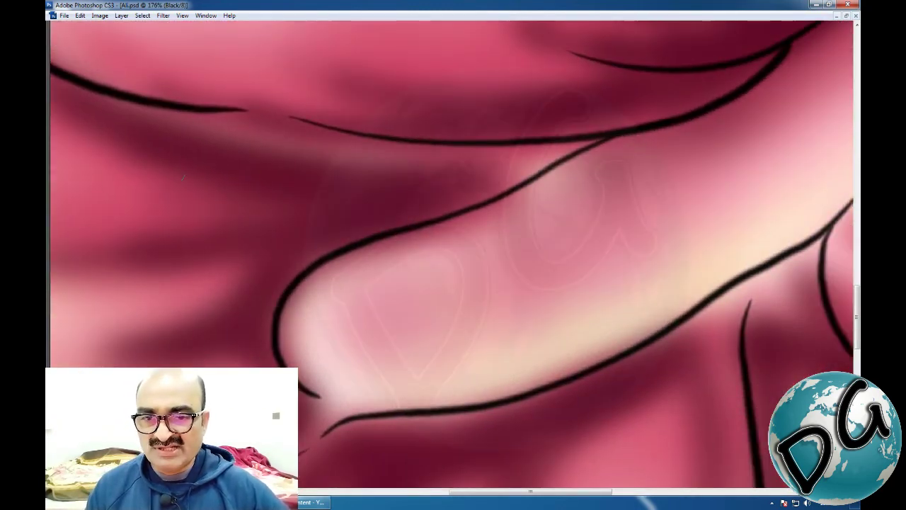
mouse_move(190, 160)
left_mouse_down()
mouse_move(306, 191)
mouse_move(419, 197)
mouse_move(490, 189)
mouse_move(559, 162)
left_mouse_up()
key("ctrl+minus")
key("ctrl+minus")
key("ctrl+minus")
key("ctrl+minus")
key("ctrl+minus")
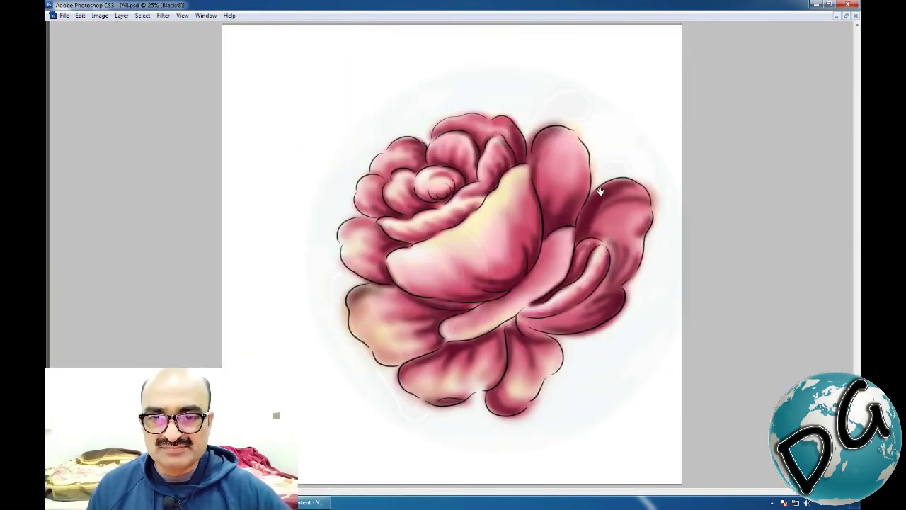
Step: Add a short tapered fold line at the base of the upright petal on the right, just above the curled petal
mouse_move(605, 177)
left_mouse_down()
mouse_move(516, 264)
mouse_move(485, 281)
left_mouse_up()
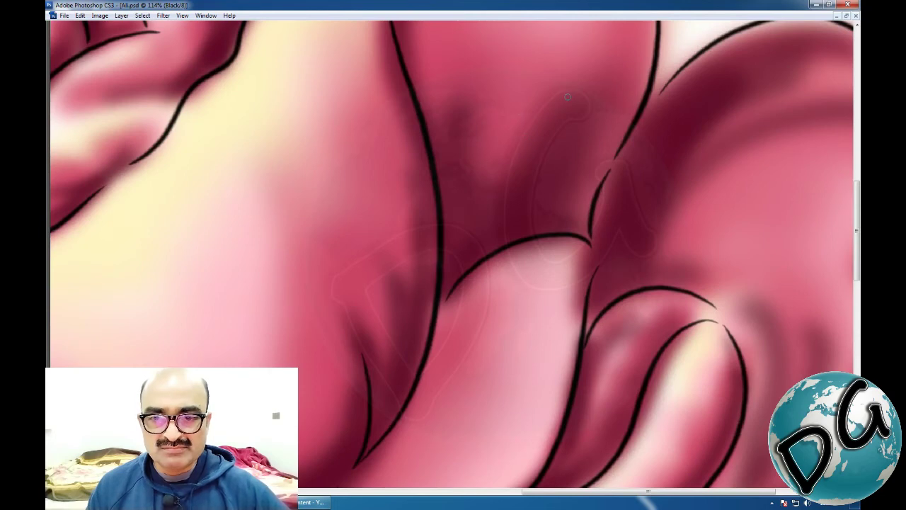
mouse_move(548, 126)
left_mouse_down()
mouse_move(529, 158)
mouse_move(516, 225)
left_mouse_up()
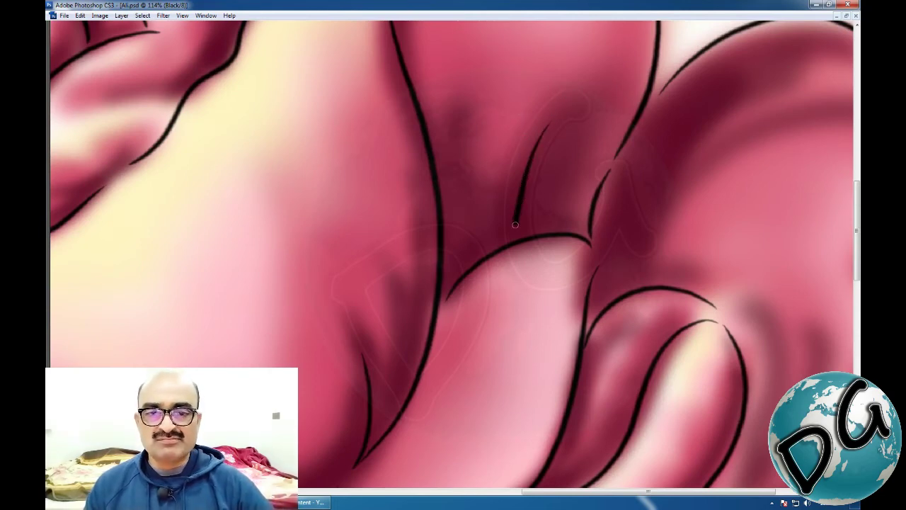
key("ctrl+minus")
key("ctrl+minus")
key("ctrl+minus")
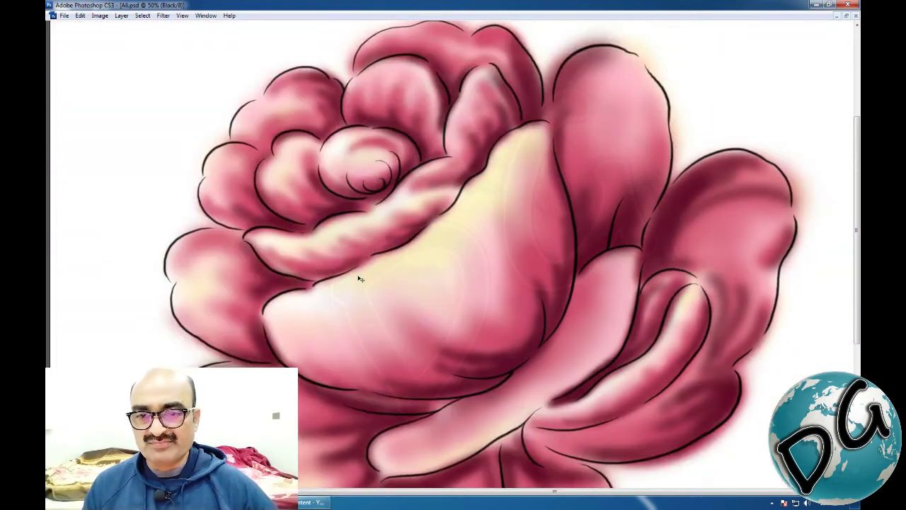
Step: Add a short curved fold line on the rolled rim petal, joining its lower edge above the large cream petal
left_click_drag(461, 186, 333, 295)
left_click_drag(676, 130, 307, 345)
left_click_drag(478, 216, 242, 243)
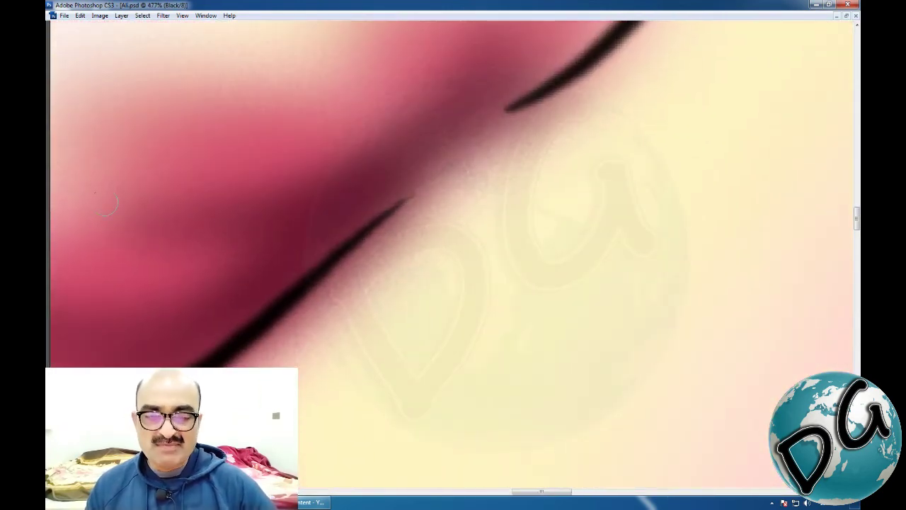
mouse_move(126, 219)
left_mouse_down()
mouse_move(146, 234)
mouse_move(259, 253)
mouse_move(357, 234)
left_mouse_up()
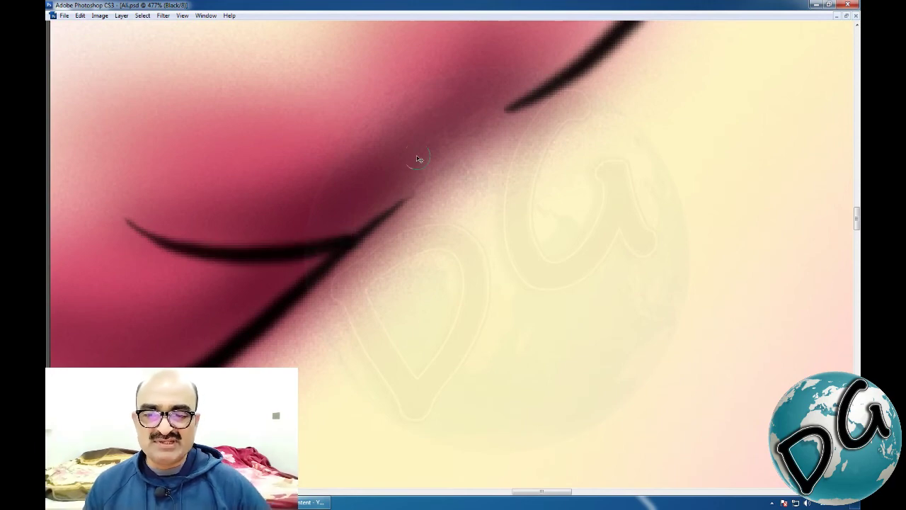
key("ctrl+minus")
key("ctrl+minus")
key("ctrl+minus")
key("ctrl+minus")
key("ctrl+minus")
key("ctrl+minus")
key("ctrl+minus")
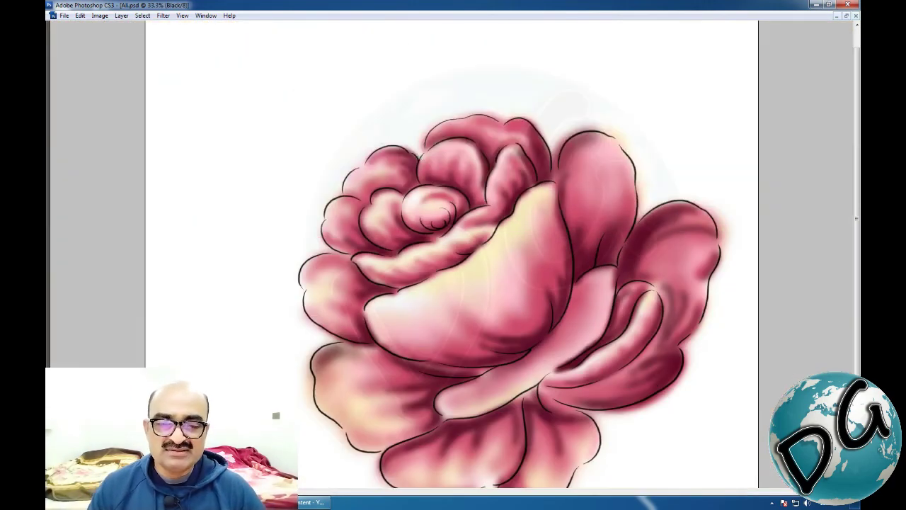
scroll(358, 247, "down", 3)
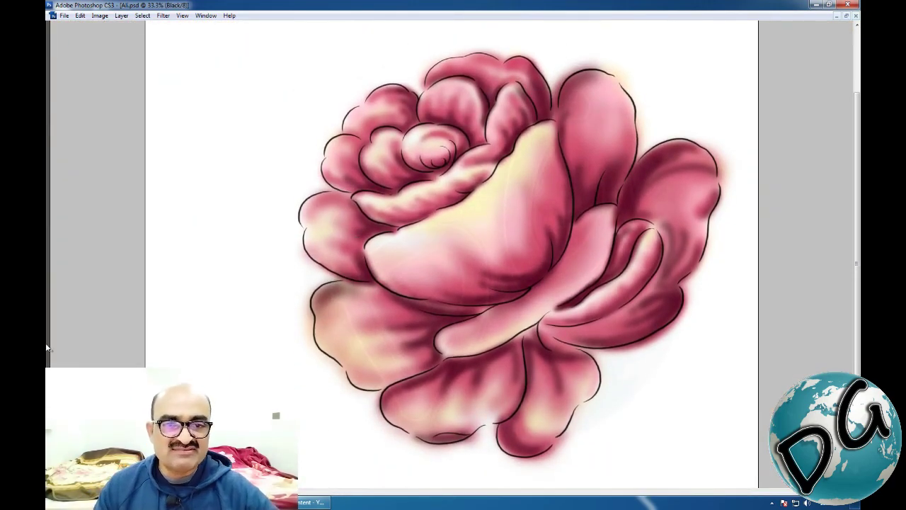
Step: Redisplay the hidden panels with the channel list showing, and switch to full screen mode with the menu bar
mouse_move(46, 347)
key("Tab")
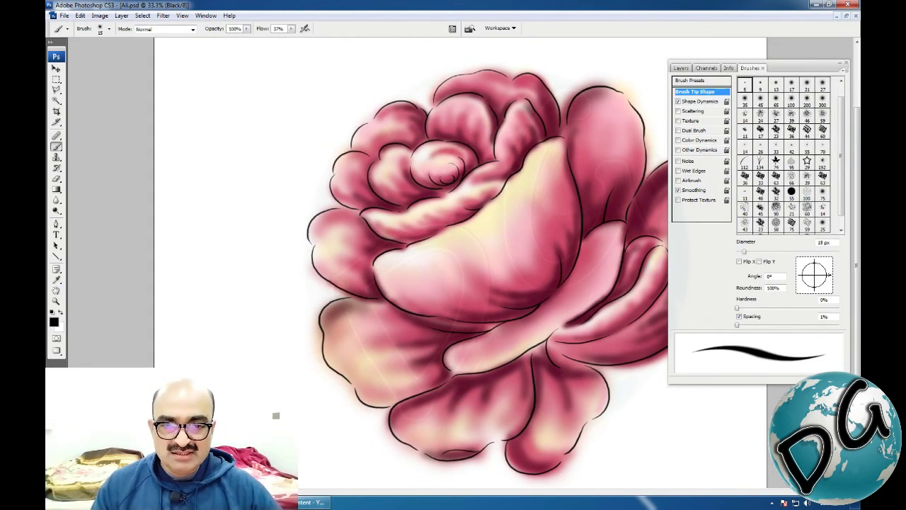
left_click(707, 68)
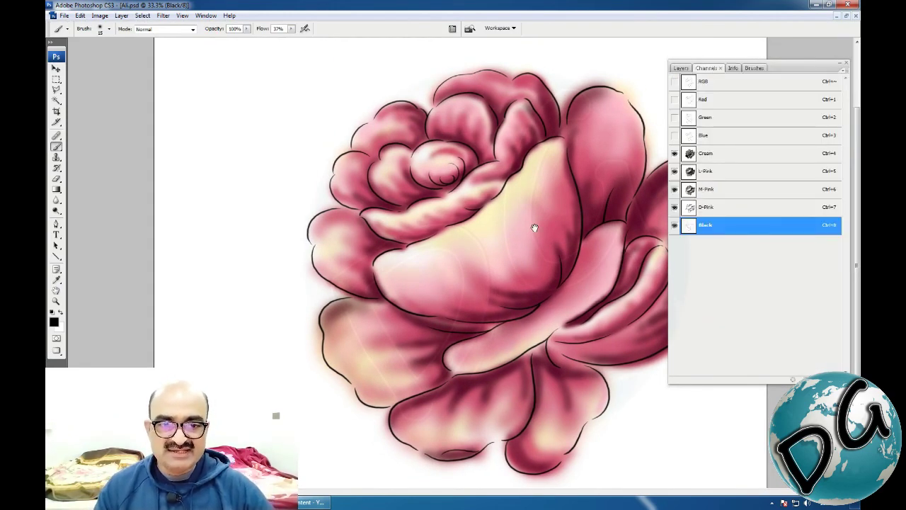
left_click_drag(534, 228, 441, 216)
key("f")
left_click_drag(503, 234, 400, 237)
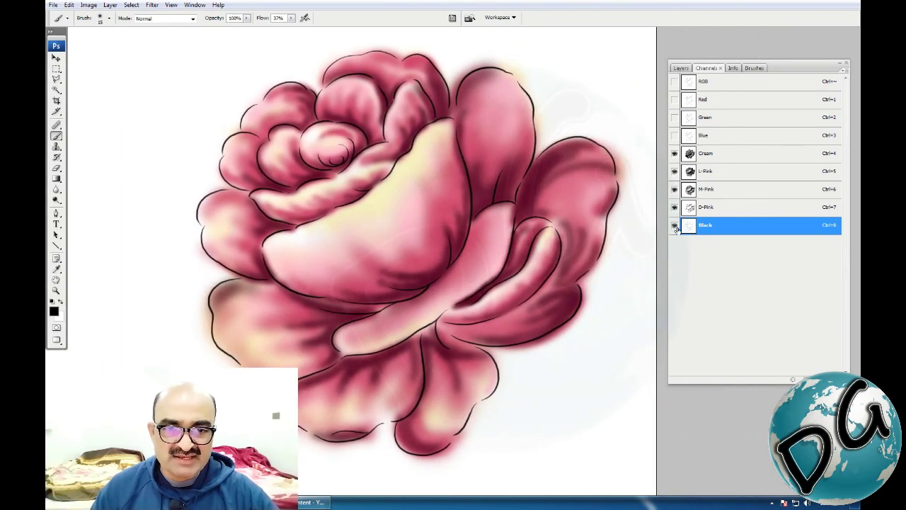
Step: Hide the Black, D-Pink, M-Pink and L-Pink channels one after another, leaving only Cream displayed
left_click(675, 225)
left_click(673, 208)
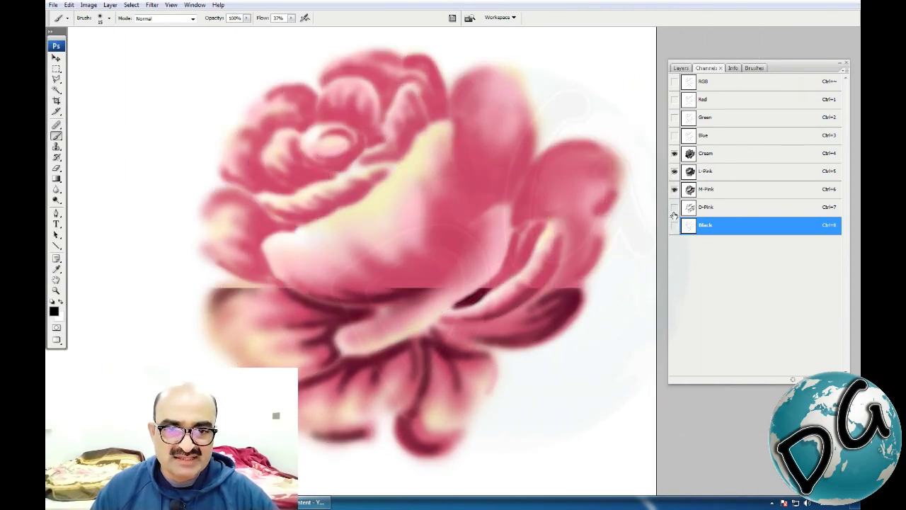
left_click(674, 190)
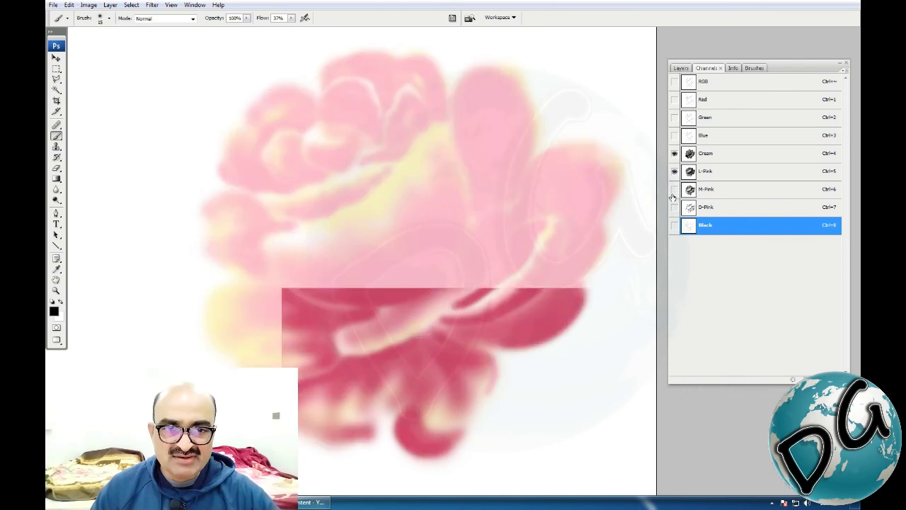
left_click(674, 172)
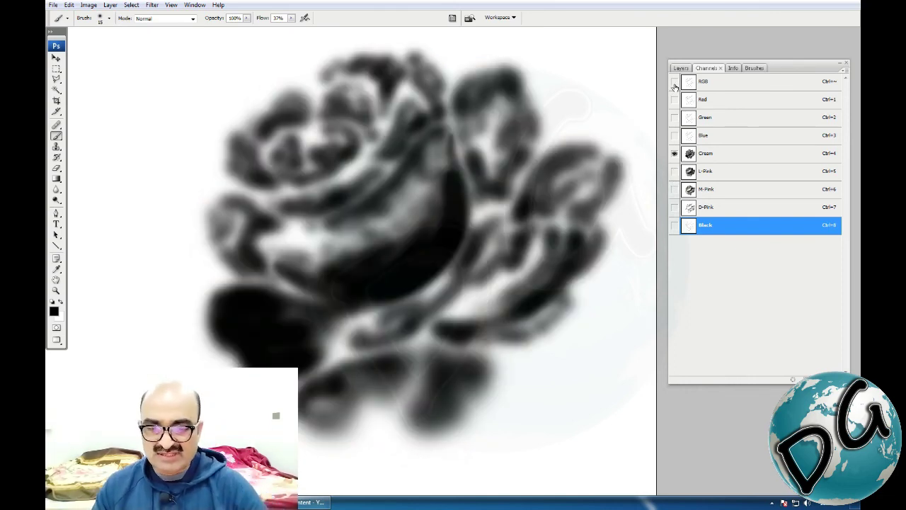
Step: Clear the original sketch lines from the RGB composite, and show the L-Pink, M-Pink, D-Pink and Black channels again
left_click(674, 81)
left_click(711, 83)
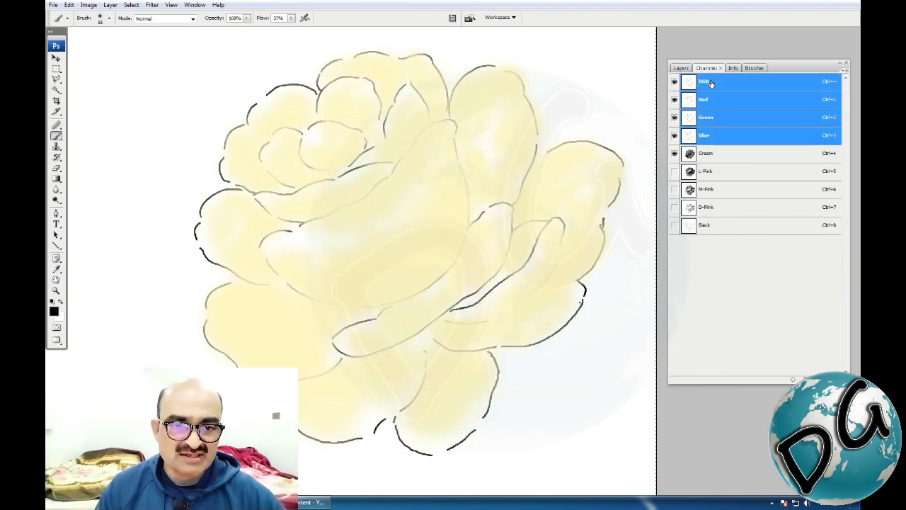
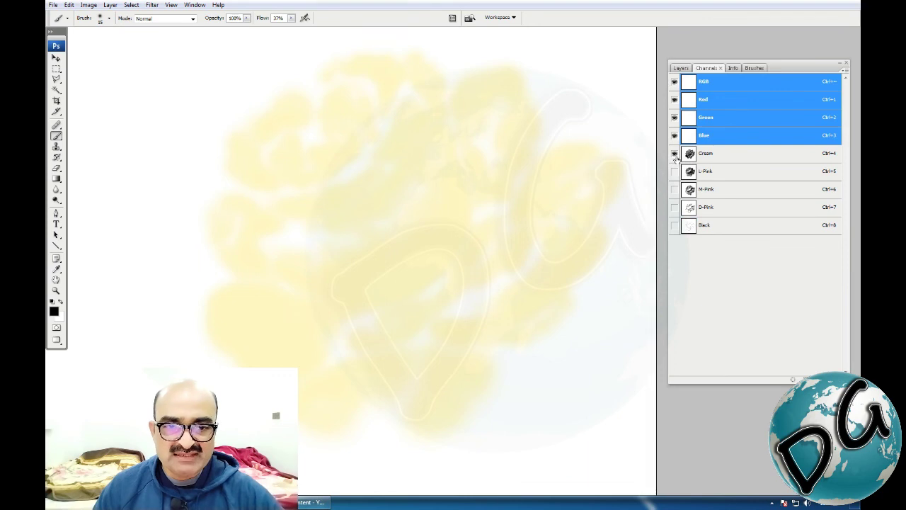
left_click(673, 170)
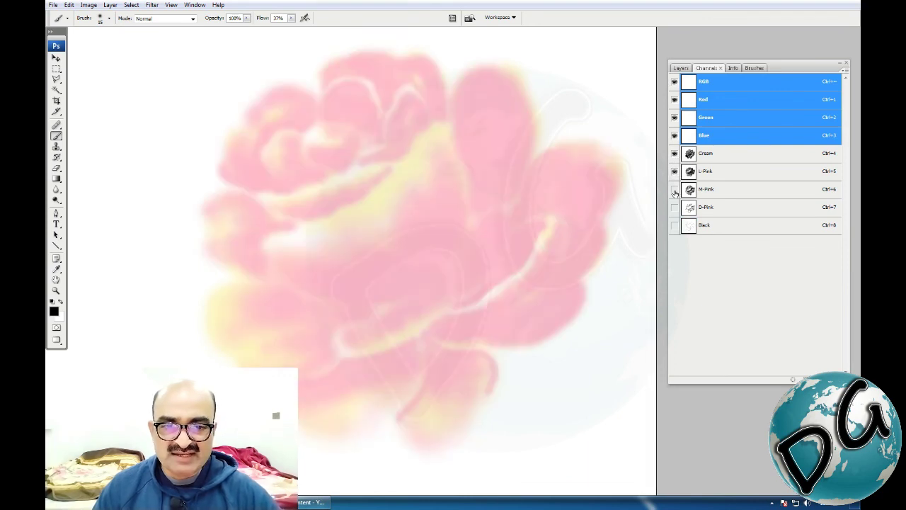
left_click(674, 189)
left_click(674, 207)
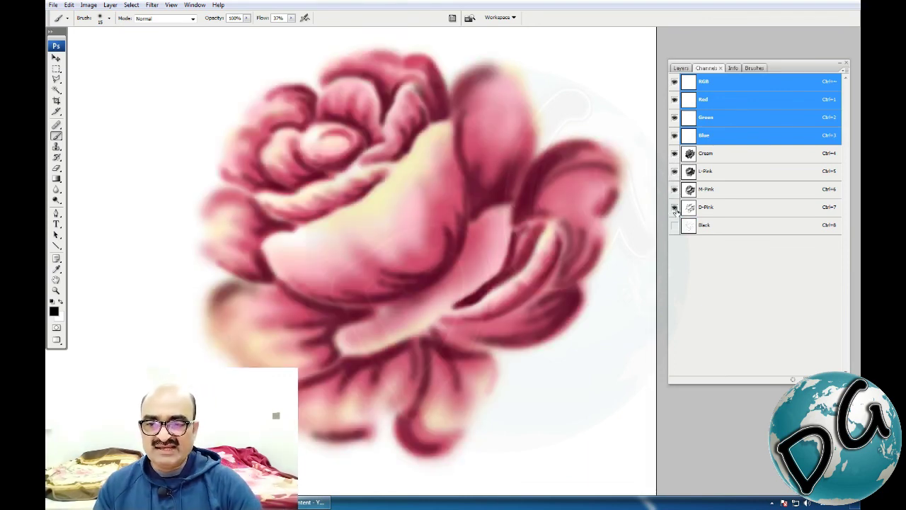
left_click(675, 225)
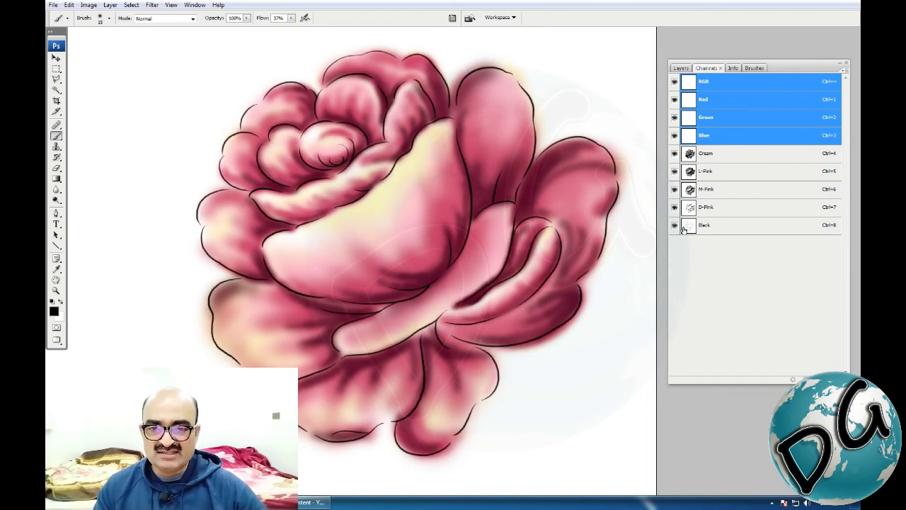
key("ctrl+minus")
key("ctrl+minus")
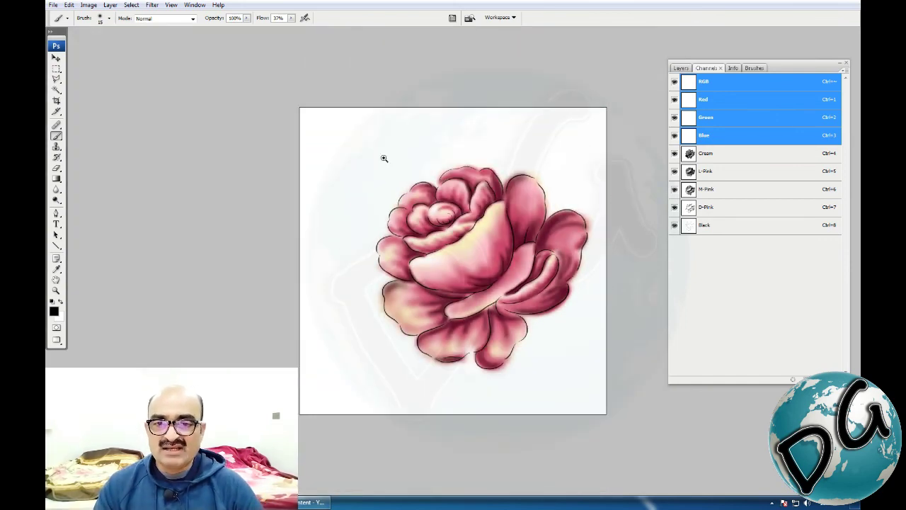
key("ctrl+plus")
key("ctrl+plus")
left_click_drag(384, 311, 257, 278)
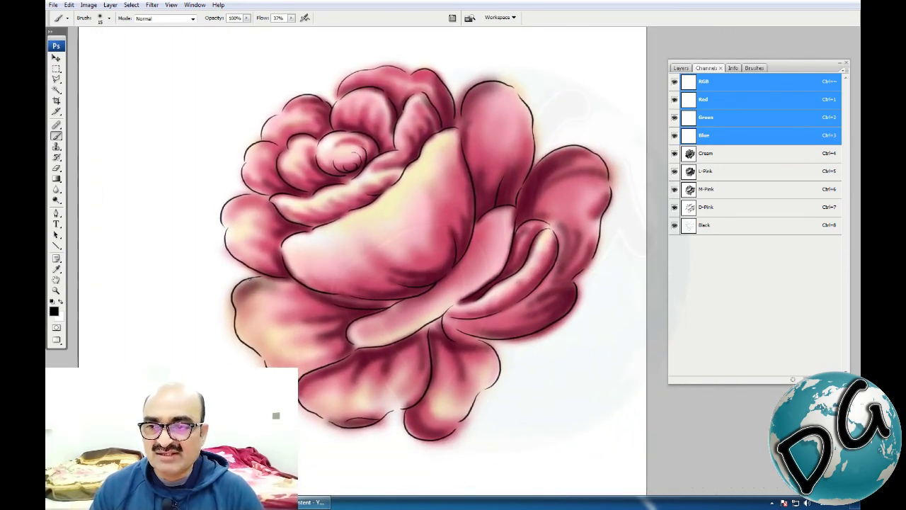